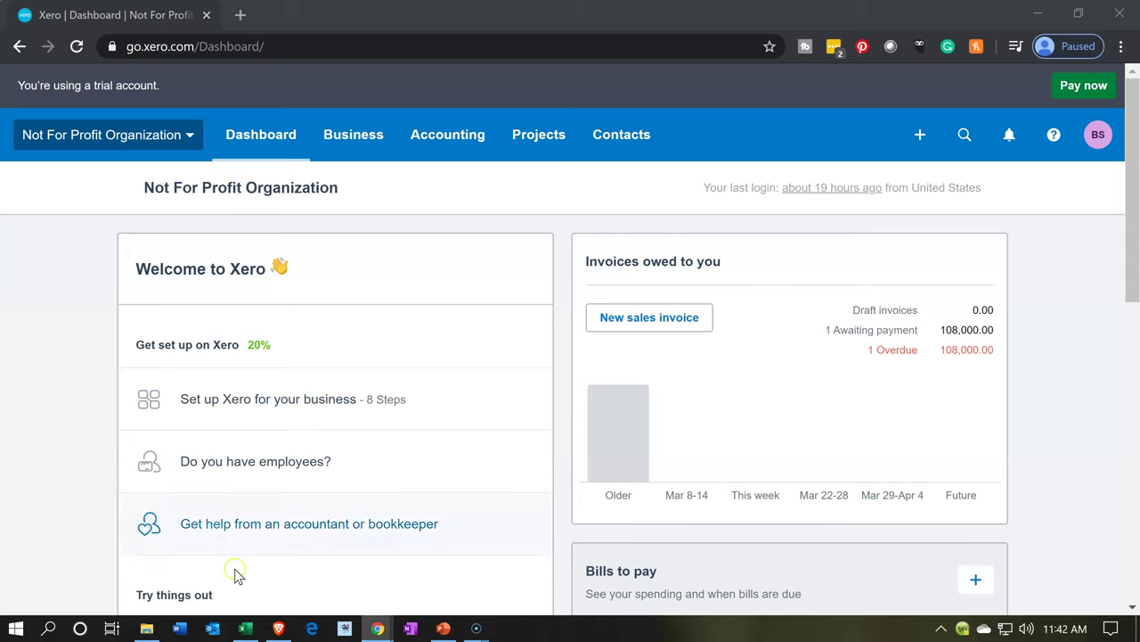
Switch from the Xero dashboard to the Problem 1 14nn.xlsx workbook in Excel.
{"action": "left_click", "coordinate": [246, 629]}
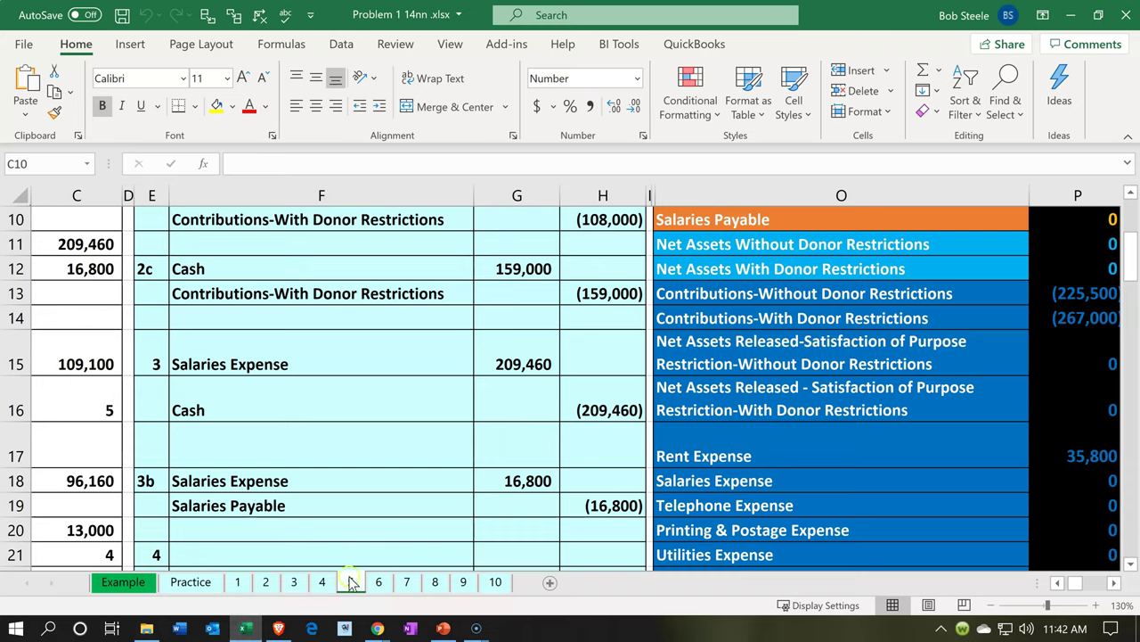
{"action": "left_click", "coordinate": [402, 413]}
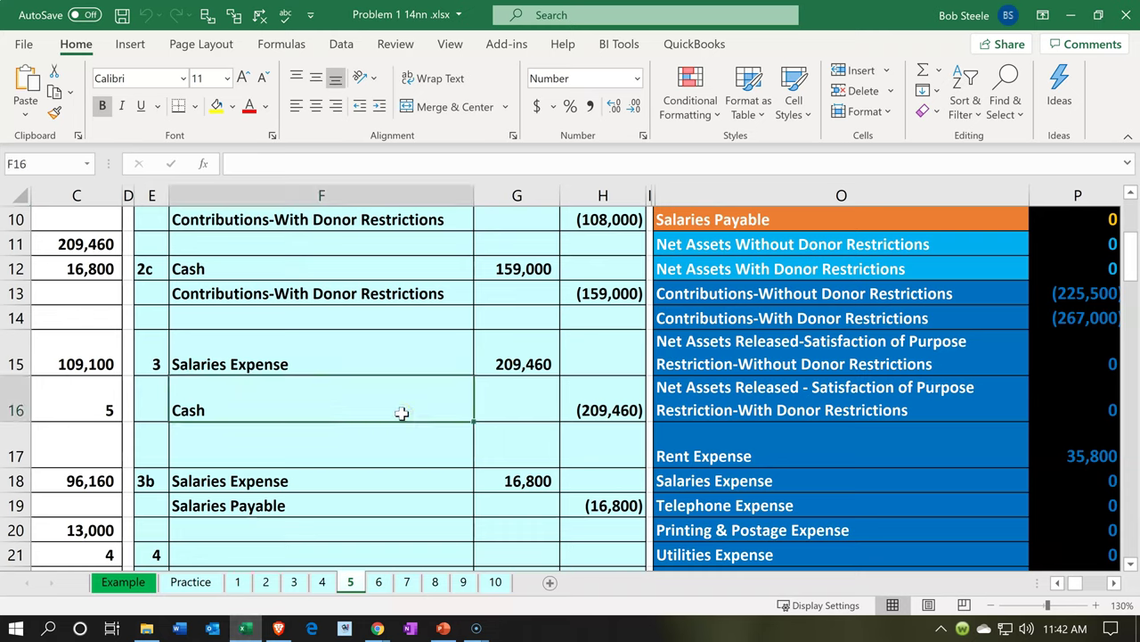
{"action": "key", "text": "Left"}
{"action": "key", "text": "Left"}
{"action": "key", "text": "Left"}
{"action": "key", "text": "Left"}
{"action": "key", "text": "Left"}
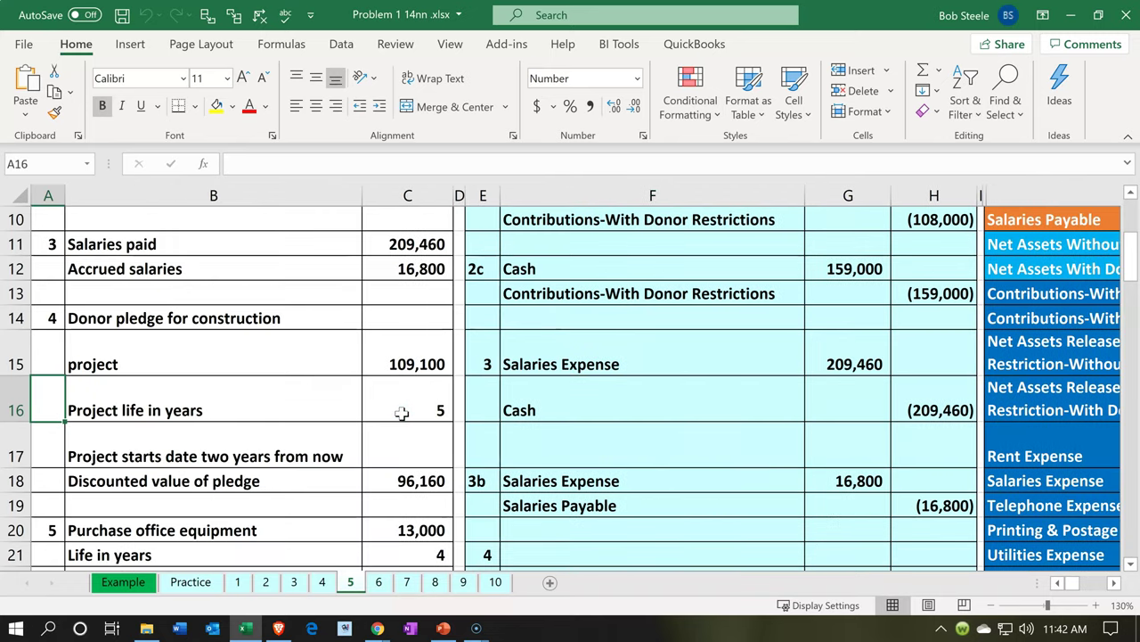
{"action": "scroll", "coordinate": [402, 412], "scroll_direction": "up", "scroll_amount": 1}
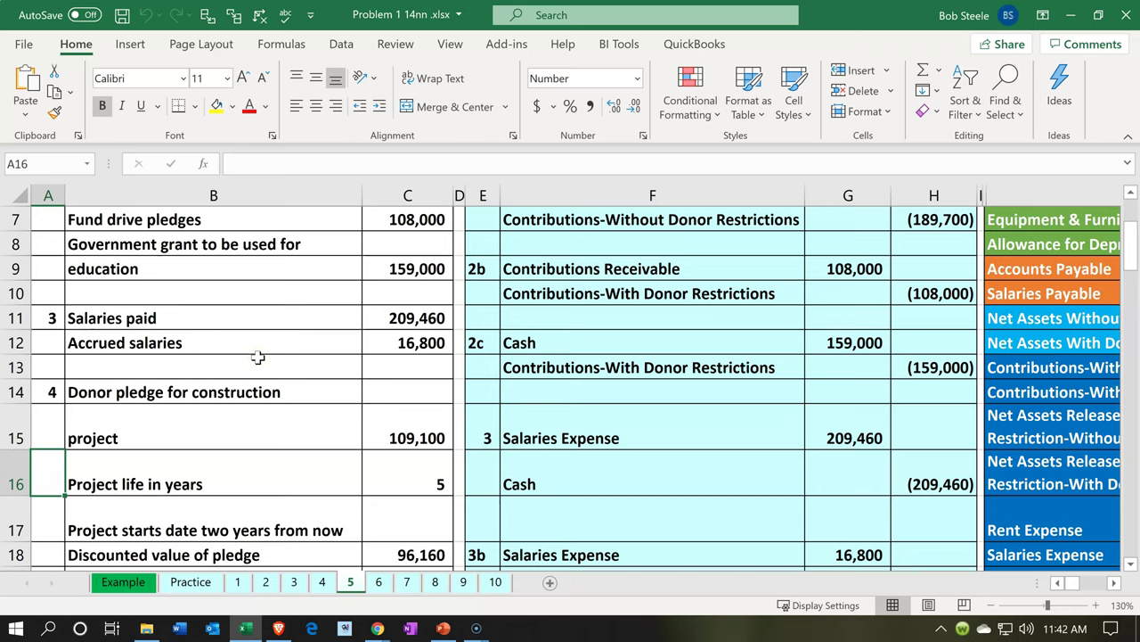
{"action": "left_click", "coordinate": [555, 477]}
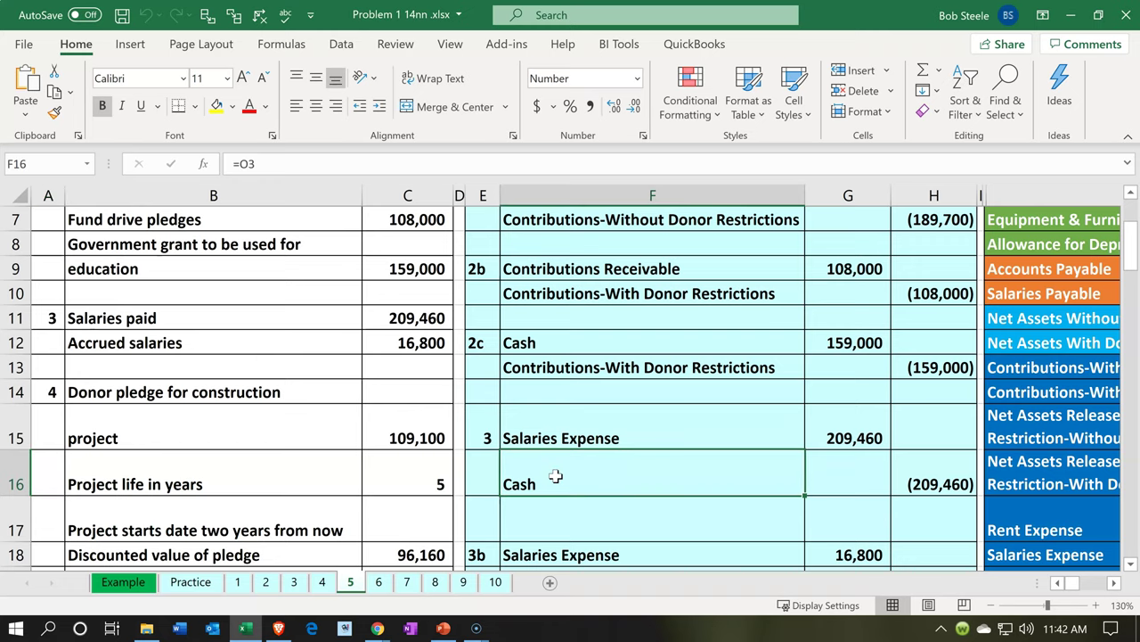
{"action": "key", "text": "Right"}
{"action": "key", "text": "Right"}
{"action": "key", "text": "Right"}
{"action": "key", "text": "Right"}
{"action": "key", "text": "Right"}
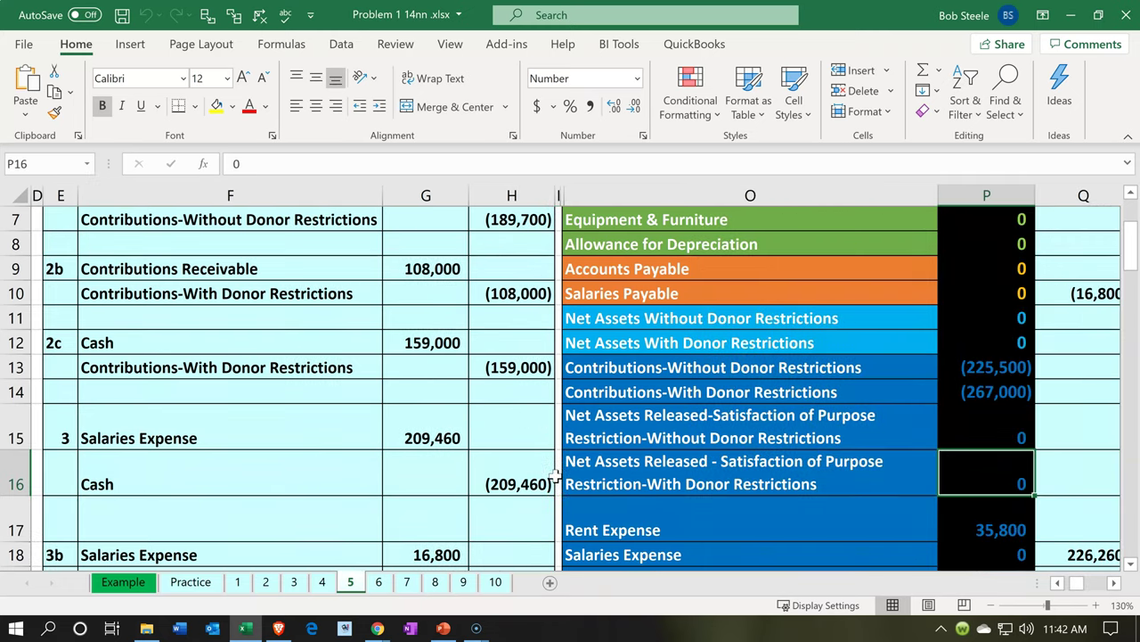
{"action": "scroll", "coordinate": [556, 477], "scroll_direction": "down", "scroll_amount": 1}
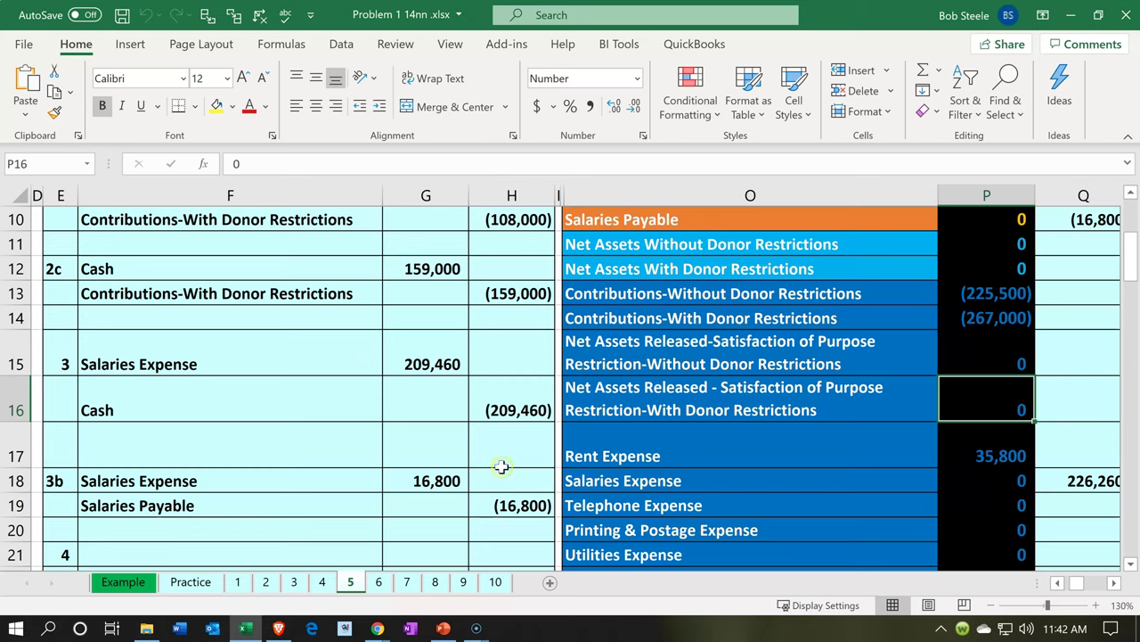
{"action": "left_click", "coordinate": [272, 367]}
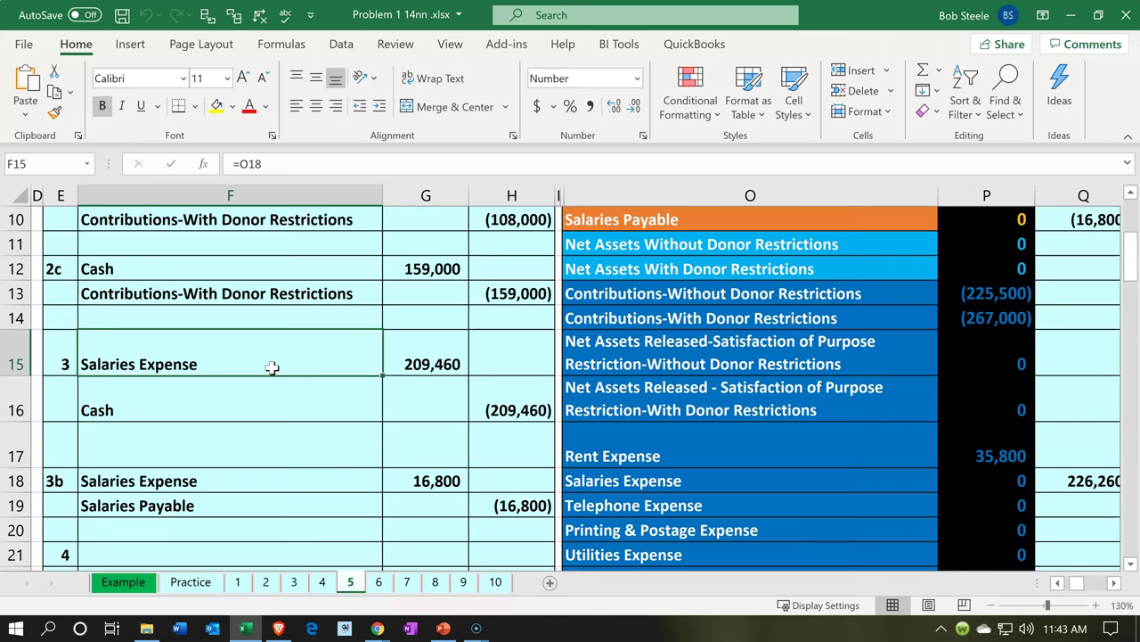
{"action": "key", "text": "alt"}
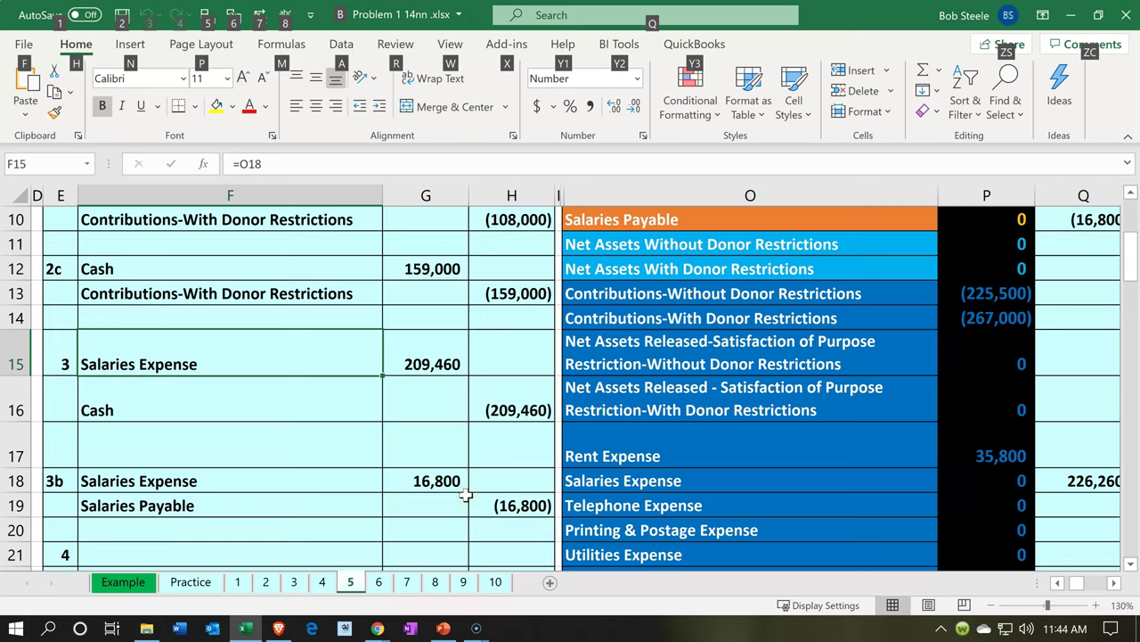
{"action": "left_click", "coordinate": [346, 433]}
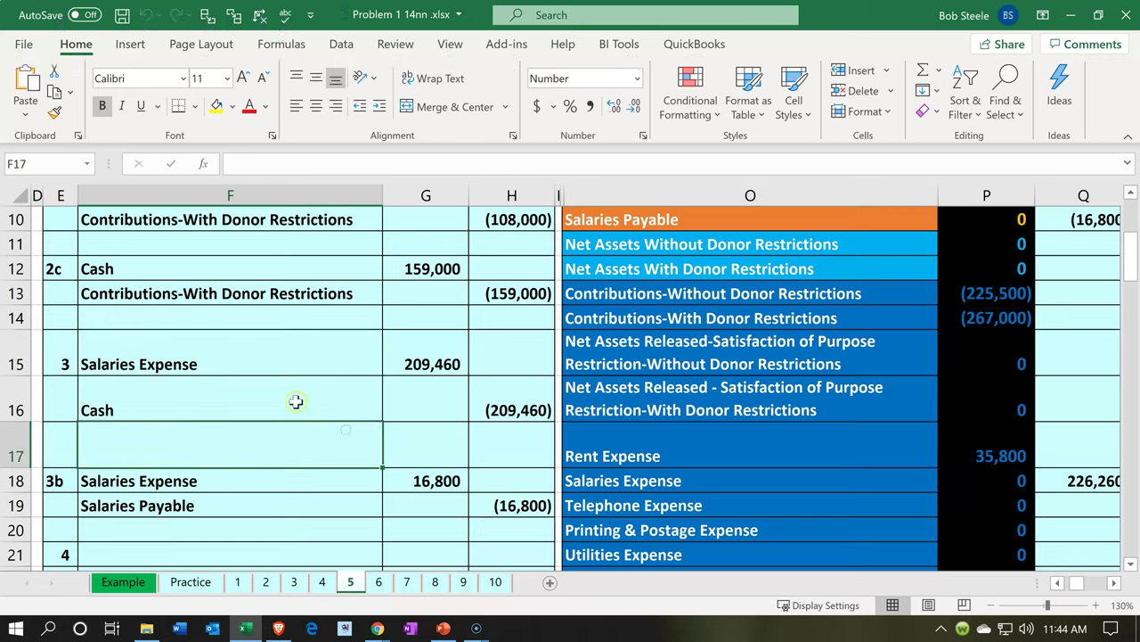
{"action": "left_click", "coordinate": [296, 402]}
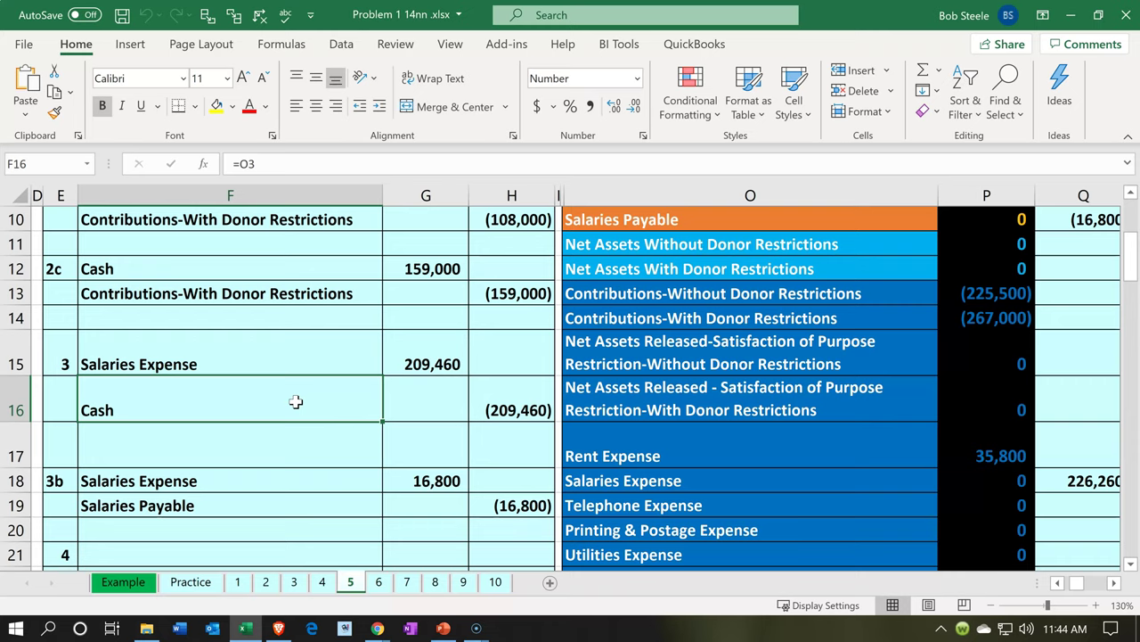
{"action": "left_click", "coordinate": [252, 364]}
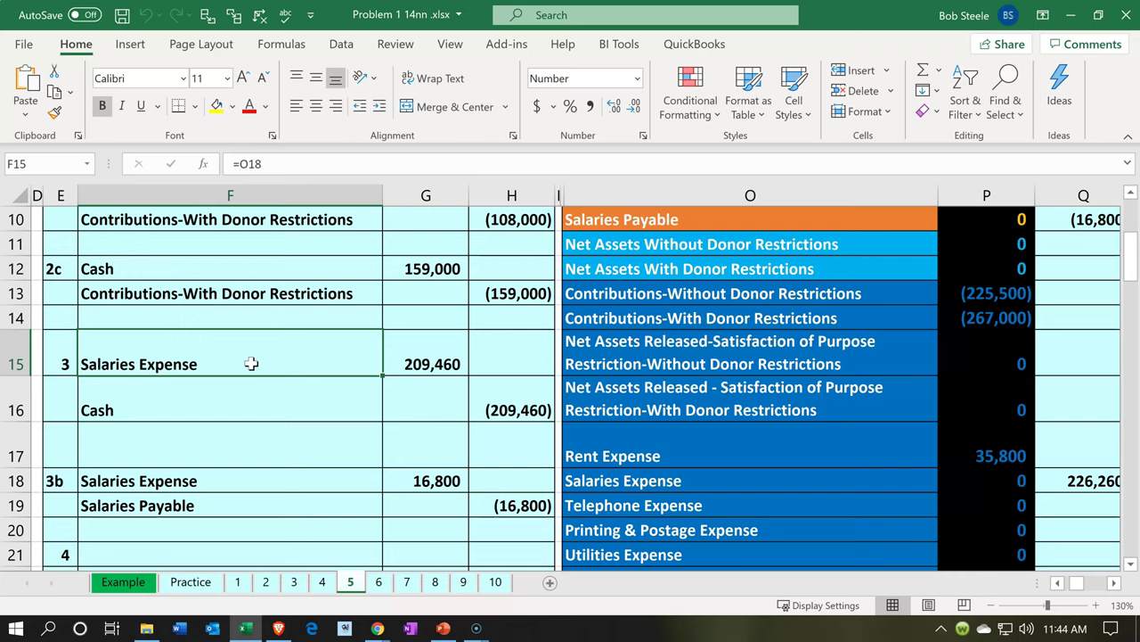
{"action": "key", "text": "Down"}
{"action": "key", "text": "Right"}
{"action": "key", "text": "Right"}
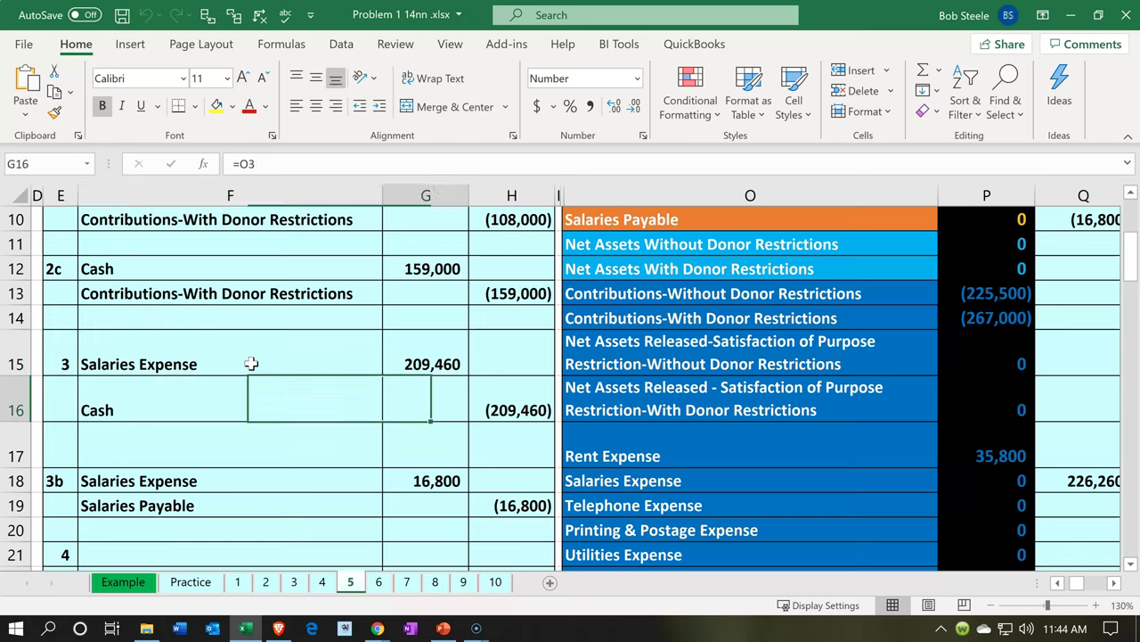
{"action": "key", "text": "Left"}
{"action": "key", "text": "Up"}
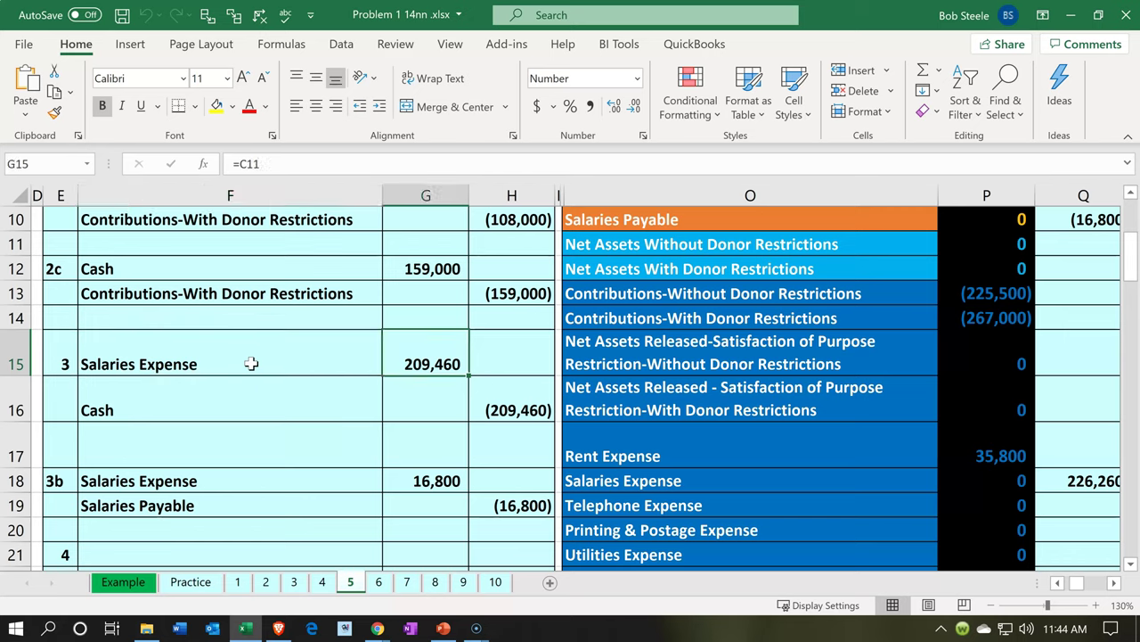
{"action": "key", "text": "Right"}
{"action": "key", "text": "Right"}
{"action": "key", "text": "Right"}
{"action": "key", "text": "Right"}
{"action": "key", "text": "Right"}
{"action": "key", "text": "Right"}
{"action": "key", "text": "Right"}
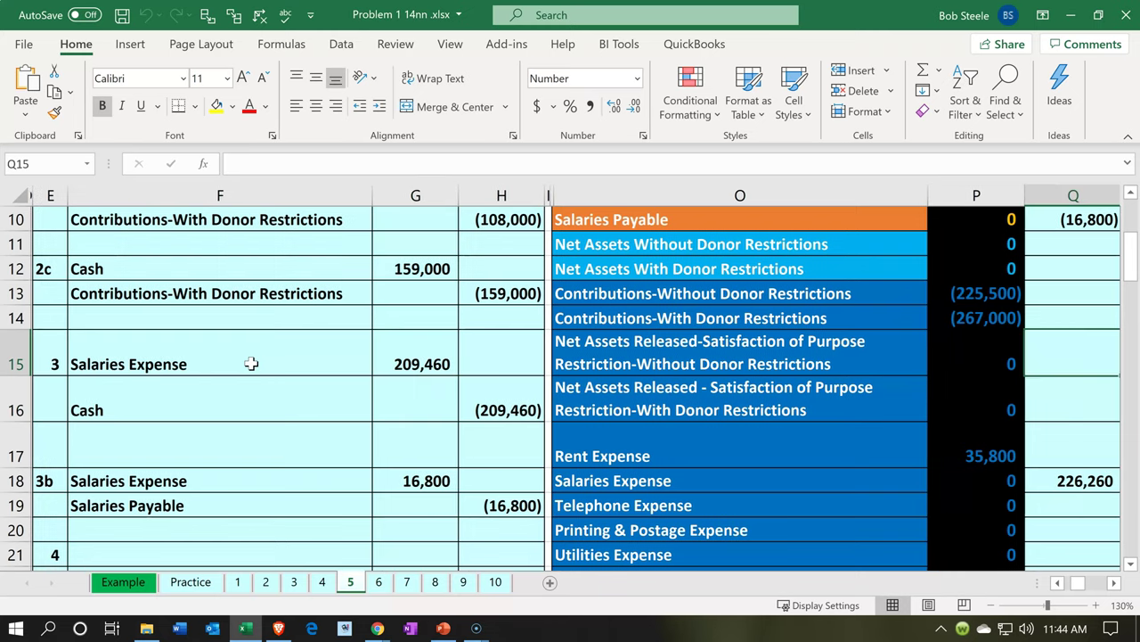
{"action": "scroll", "coordinate": [253, 364], "scroll_direction": "up", "scroll_amount": 2}
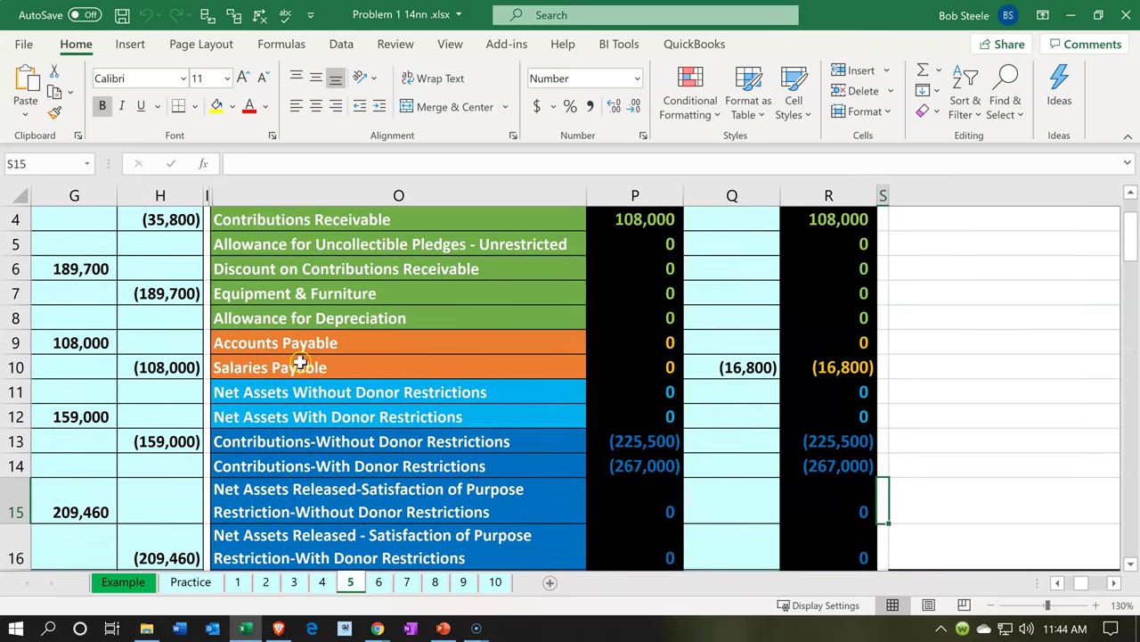
{"action": "scroll", "coordinate": [316, 363], "scroll_direction": "up", "scroll_amount": 1}
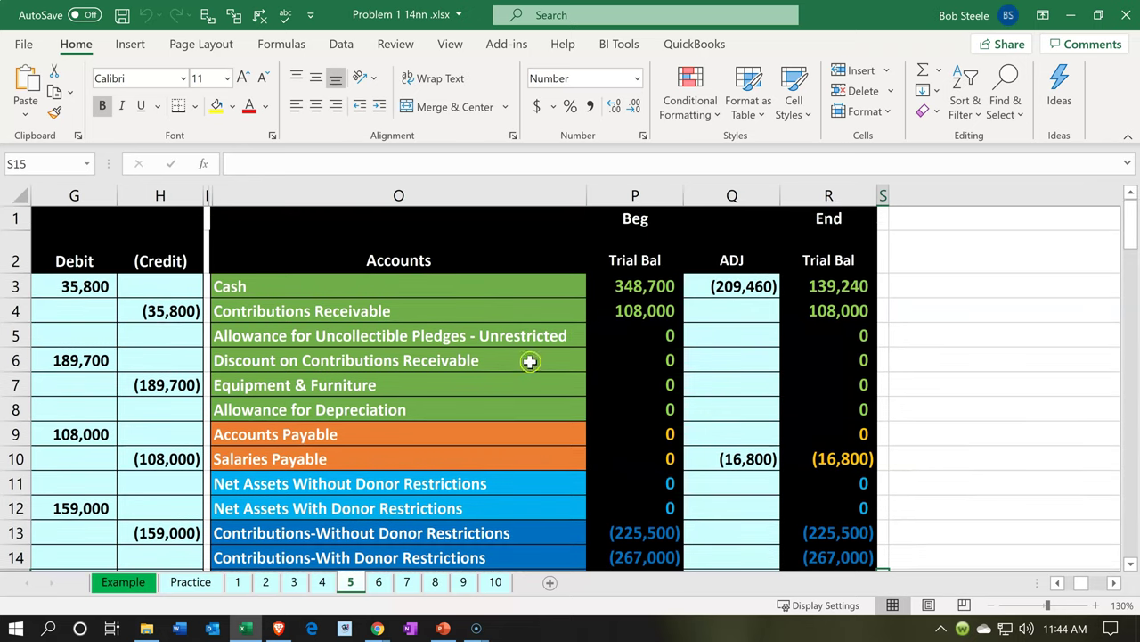
{"action": "left_click", "coordinate": [813, 292]}
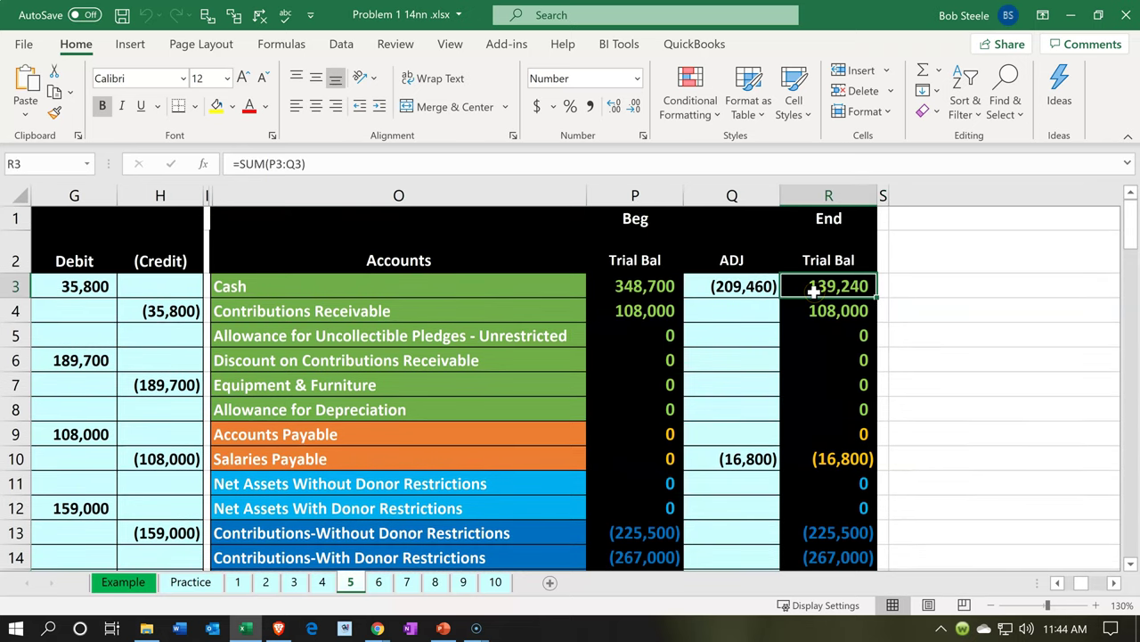
{"action": "scroll", "coordinate": [813, 291], "scroll_direction": "down", "scroll_amount": 4}
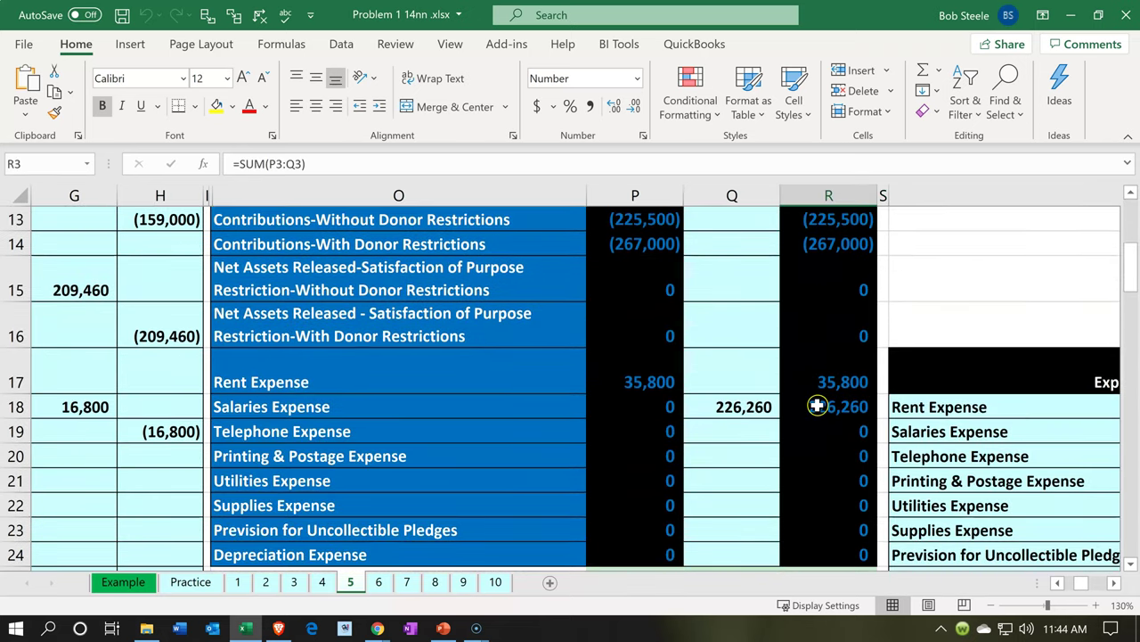
{"action": "left_click", "coordinate": [817, 407]}
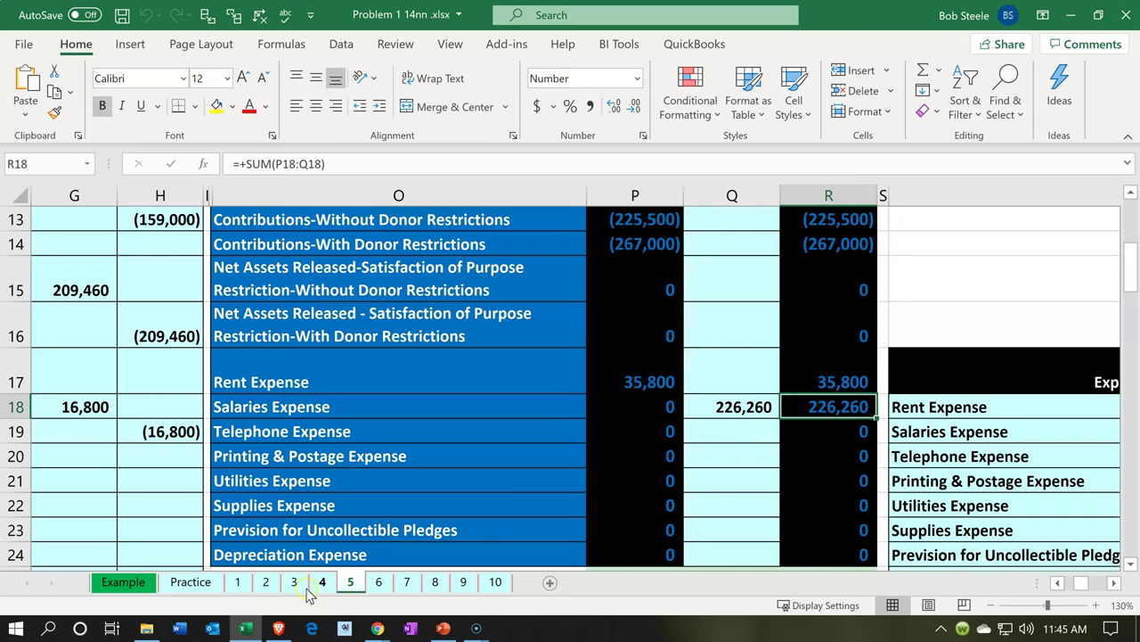
{"action": "left_click", "coordinate": [247, 628]}
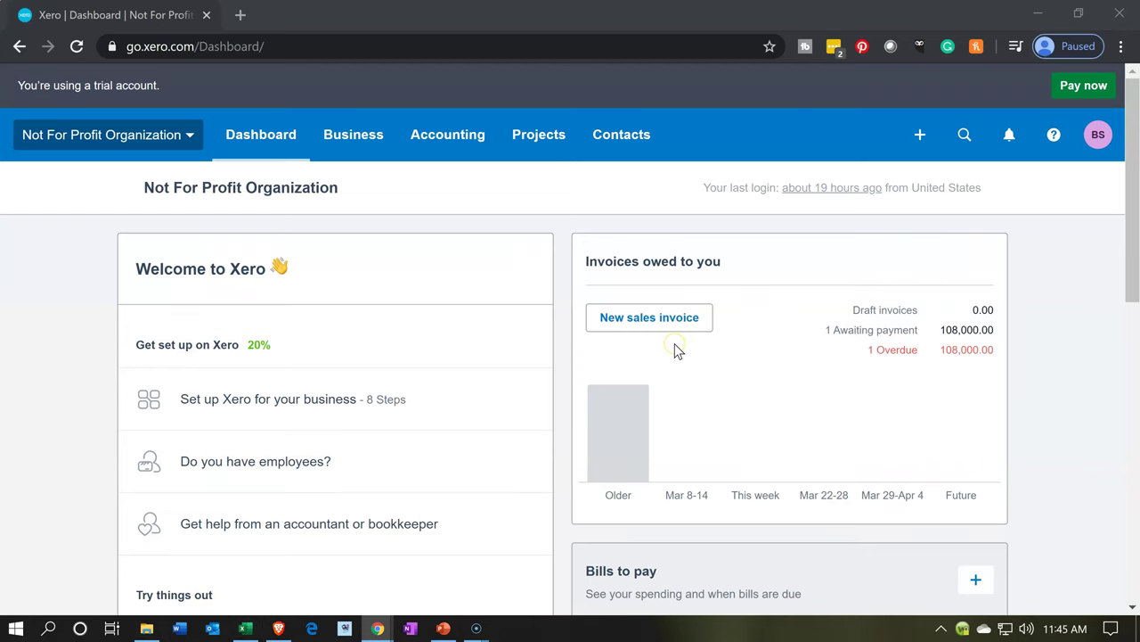
Create a Checking Account spend-money payment to the new contact Employee 1.
{"action": "left_click", "coordinate": [917, 143]}
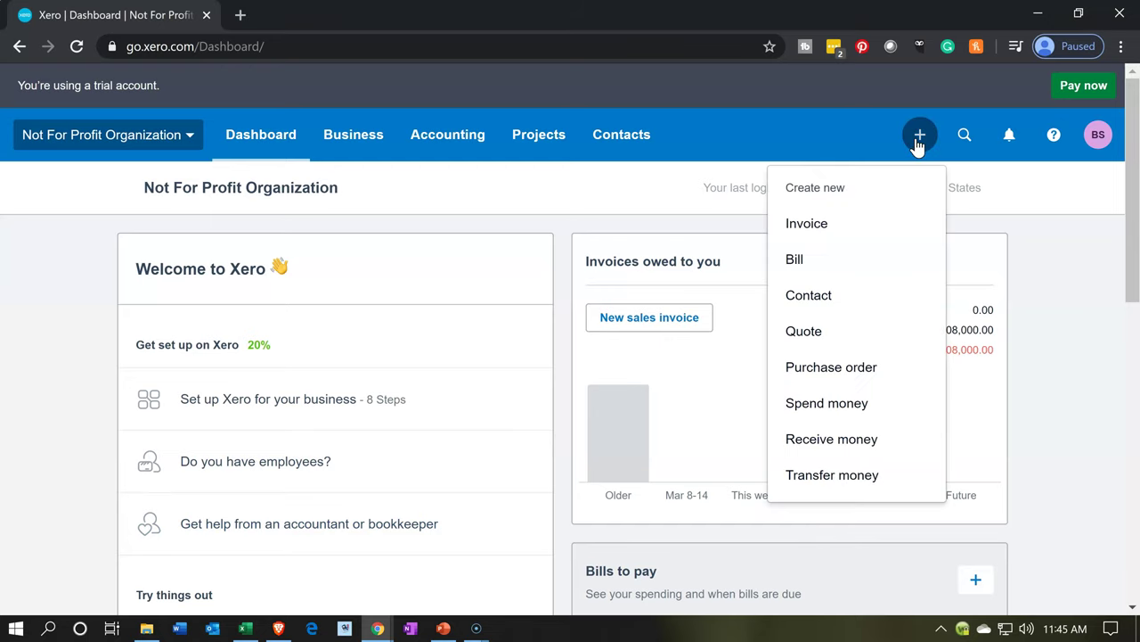
{"action": "left_click", "coordinate": [862, 408]}
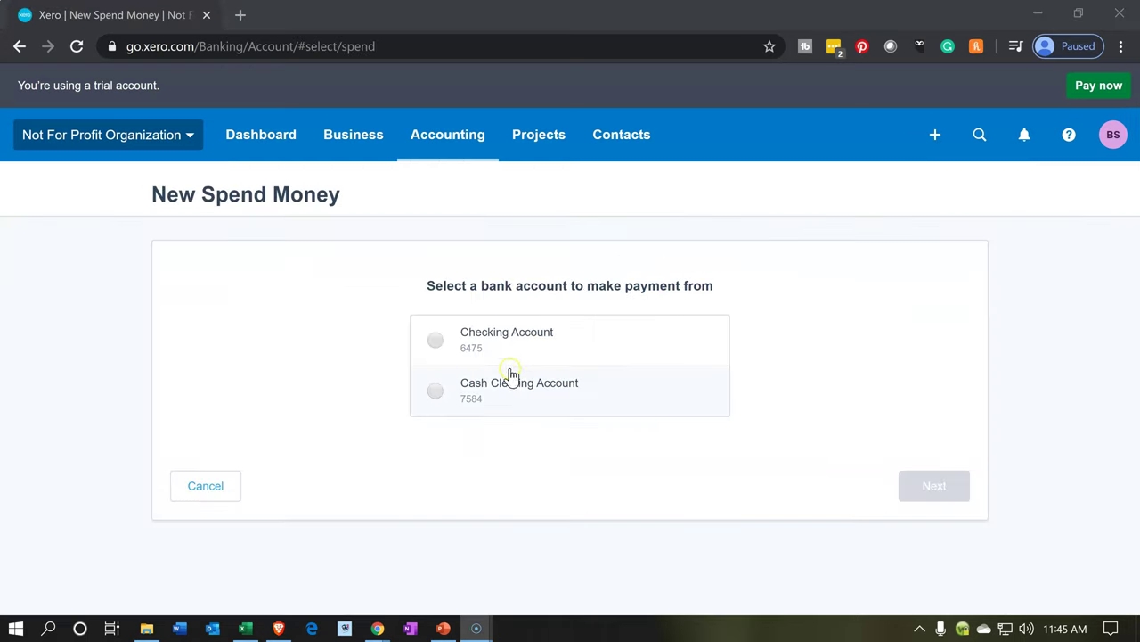
{"action": "left_click", "coordinate": [440, 342]}
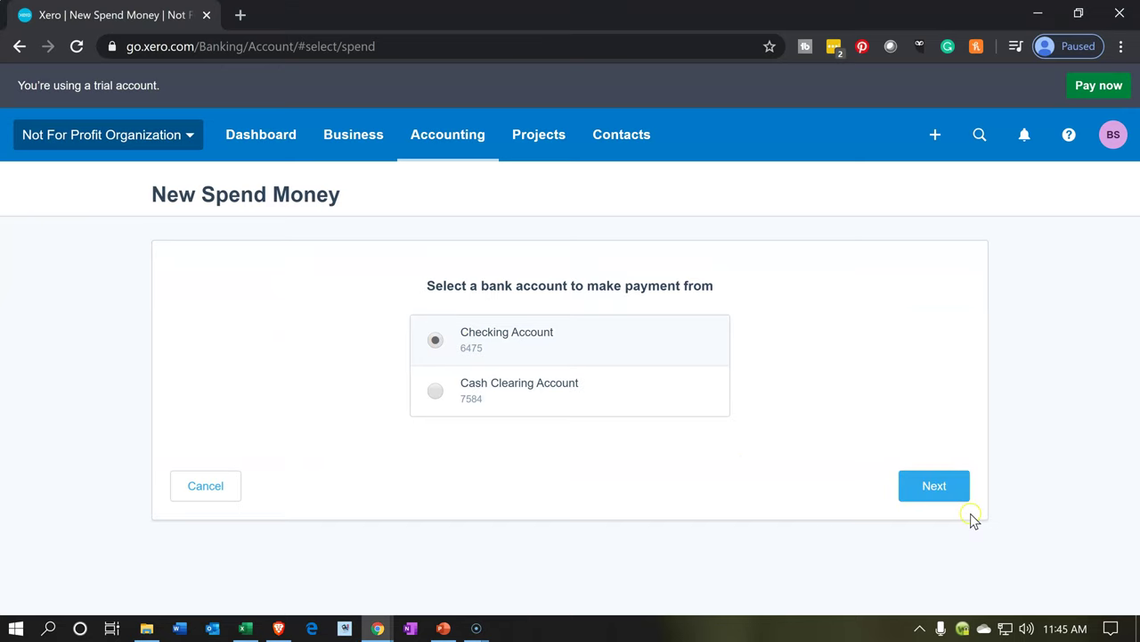
{"action": "left_click", "coordinate": [948, 493]}
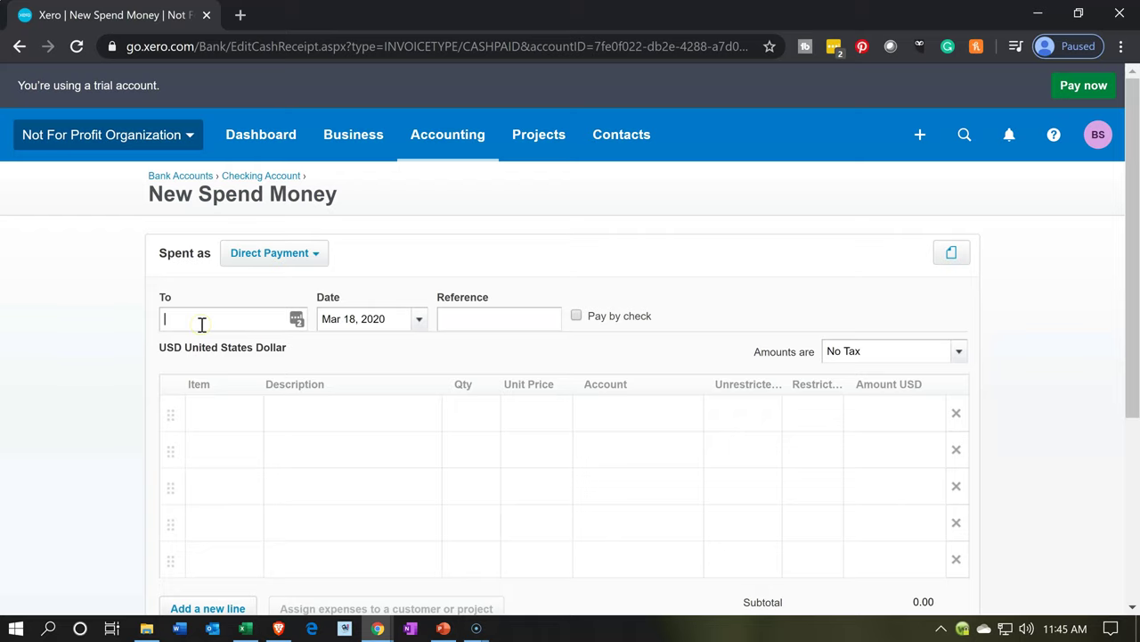
{"action": "type", "text": "E"}
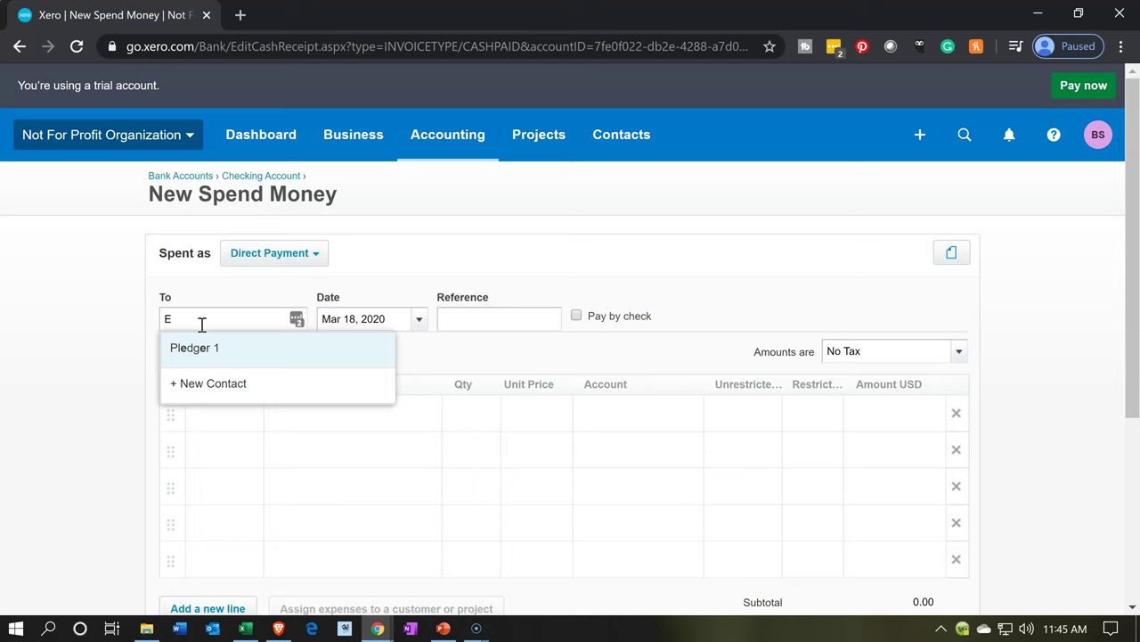
{"action": "type", "text": "mployee"}
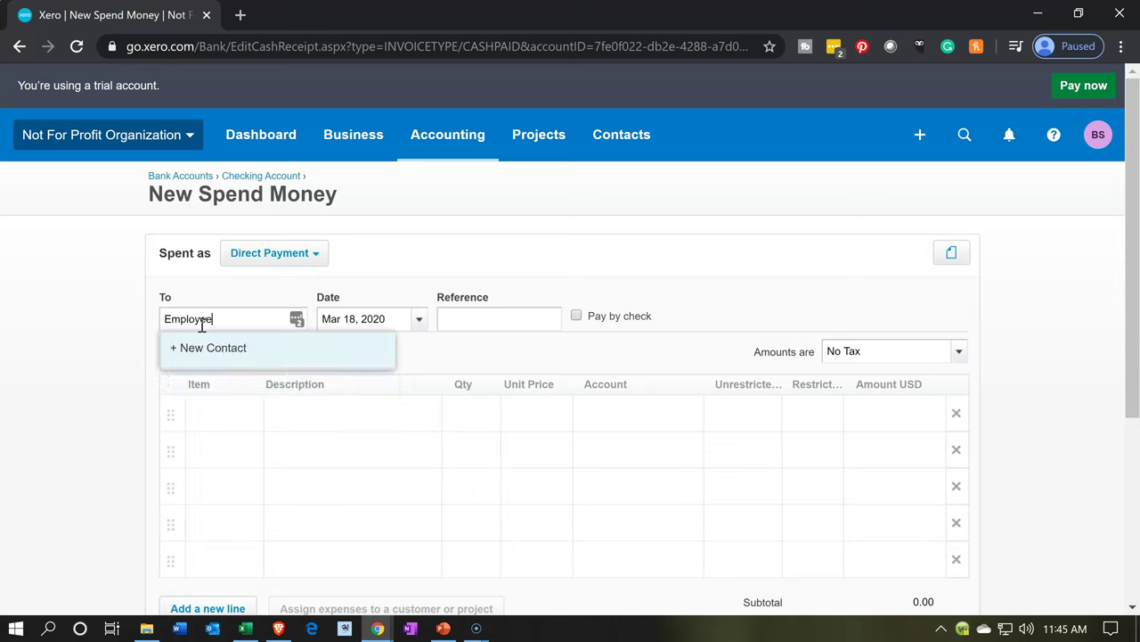
{"action": "type", "text": " 1"}
{"action": "key", "text": "Tab"}
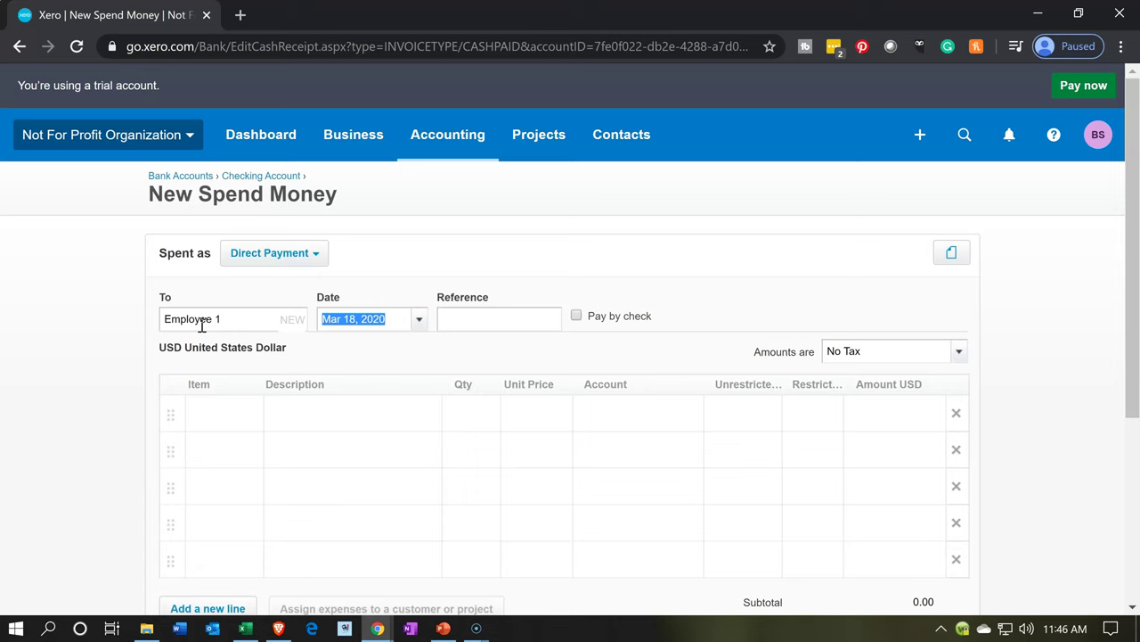
Change the payment date to Jan 6, 2020.
{"action": "left_click", "coordinate": [419, 320]}
{"action": "left_click", "coordinate": [334, 328]}
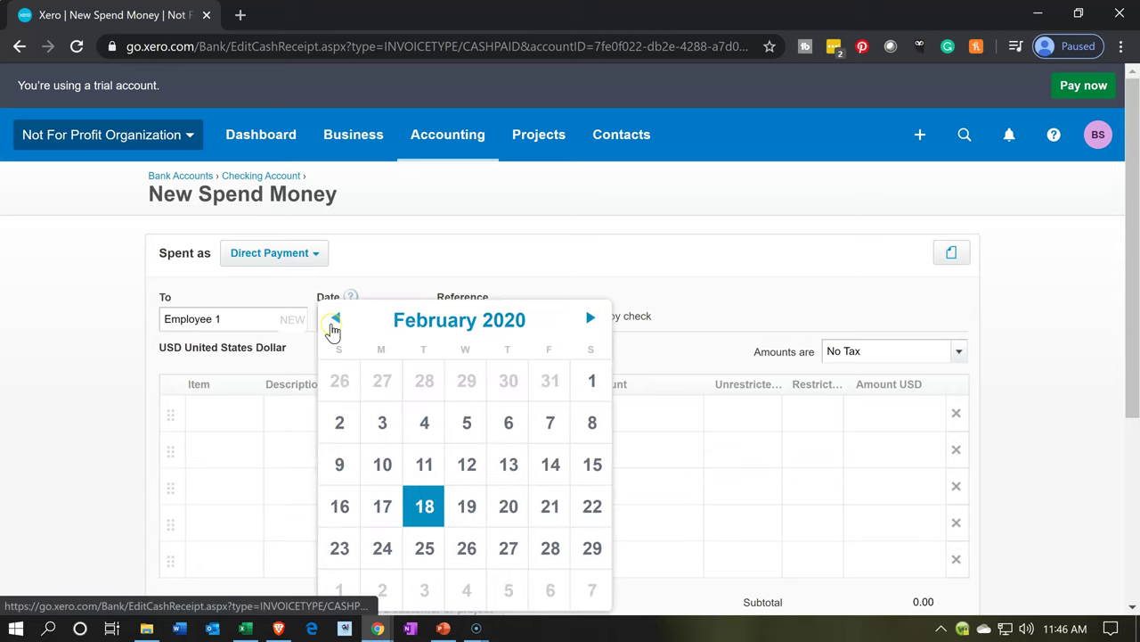
{"action": "left_click", "coordinate": [334, 328]}
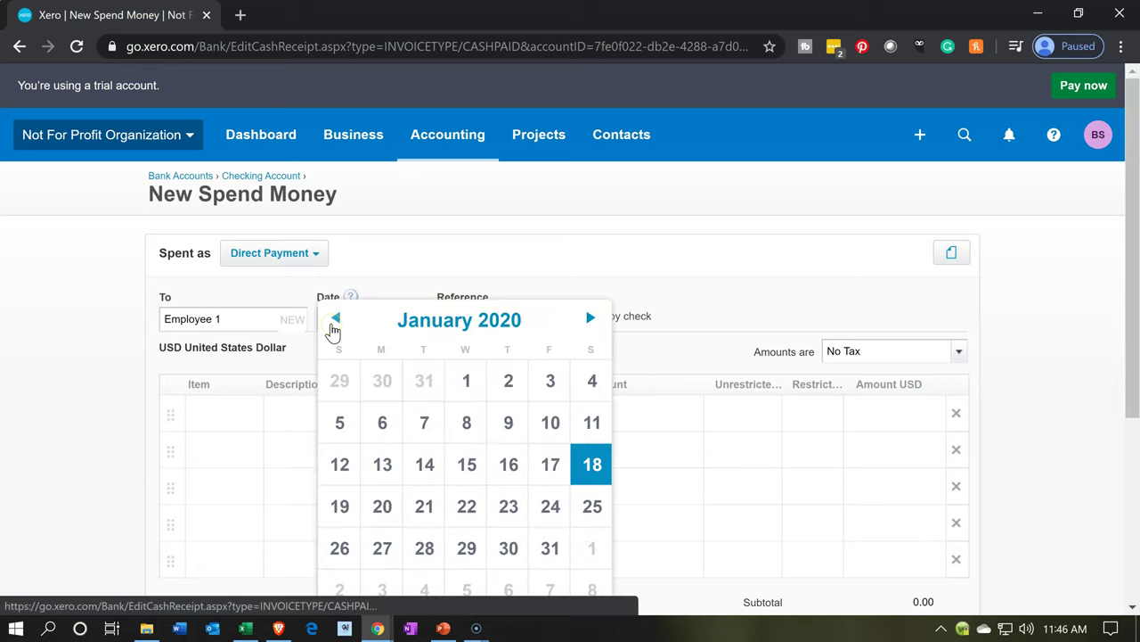
{"action": "left_click", "coordinate": [394, 427]}
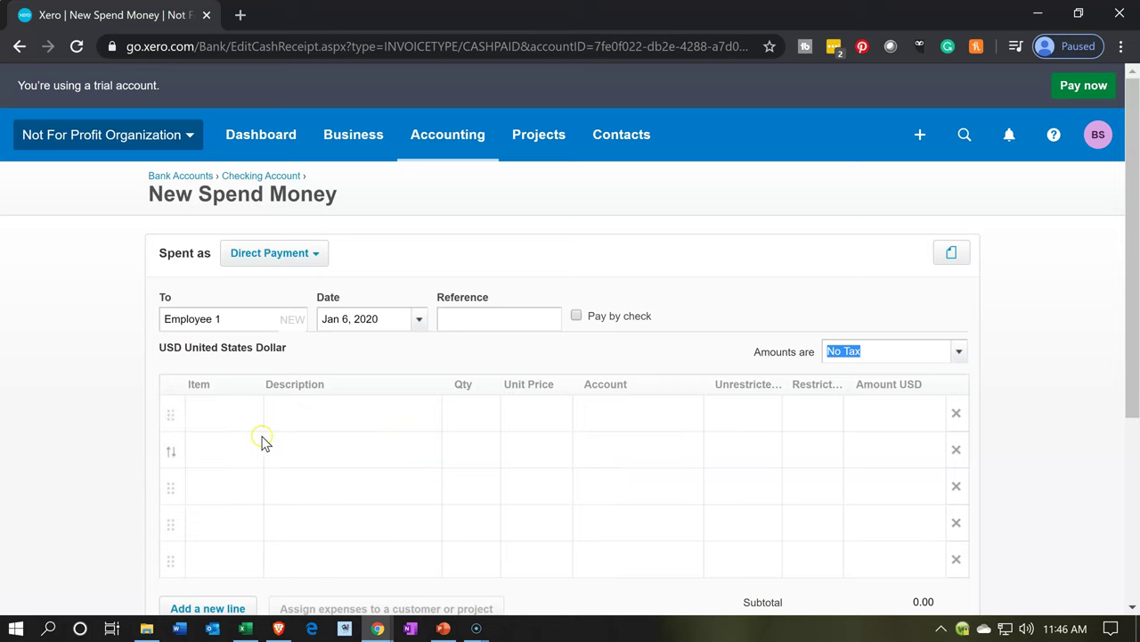
Enter quantity 1 and unit price 209,460.00 on the first line, checking the amount in Excel.
{"action": "left_click", "coordinate": [288, 426]}
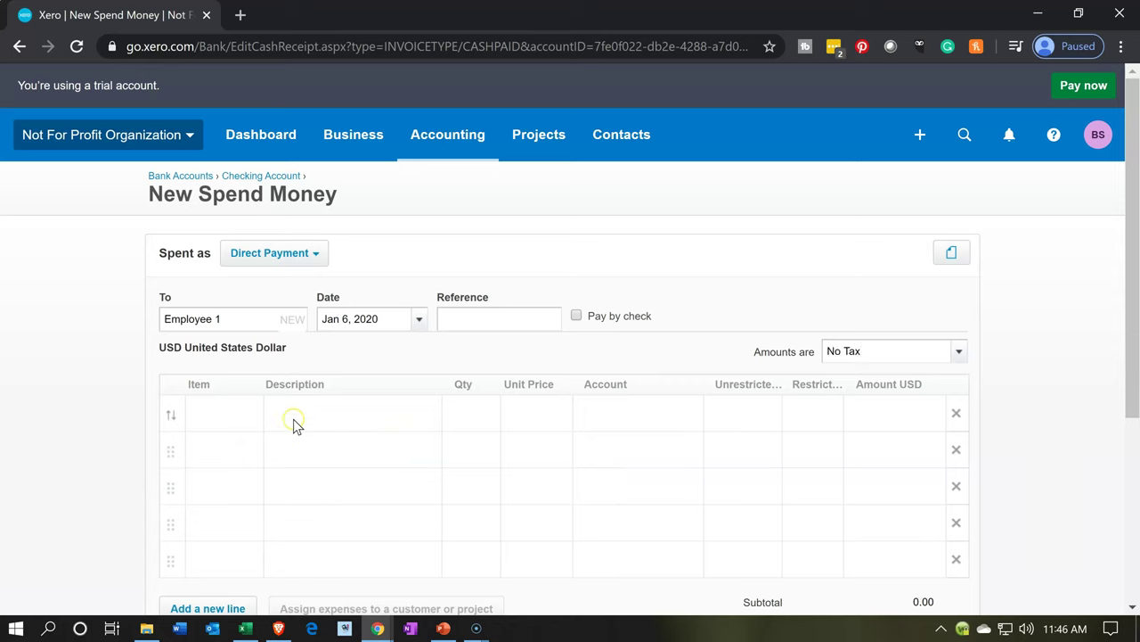
{"action": "left_click", "coordinate": [292, 425]}
{"action": "left_click", "coordinate": [471, 419]}
{"action": "key", "text": "Tab"}
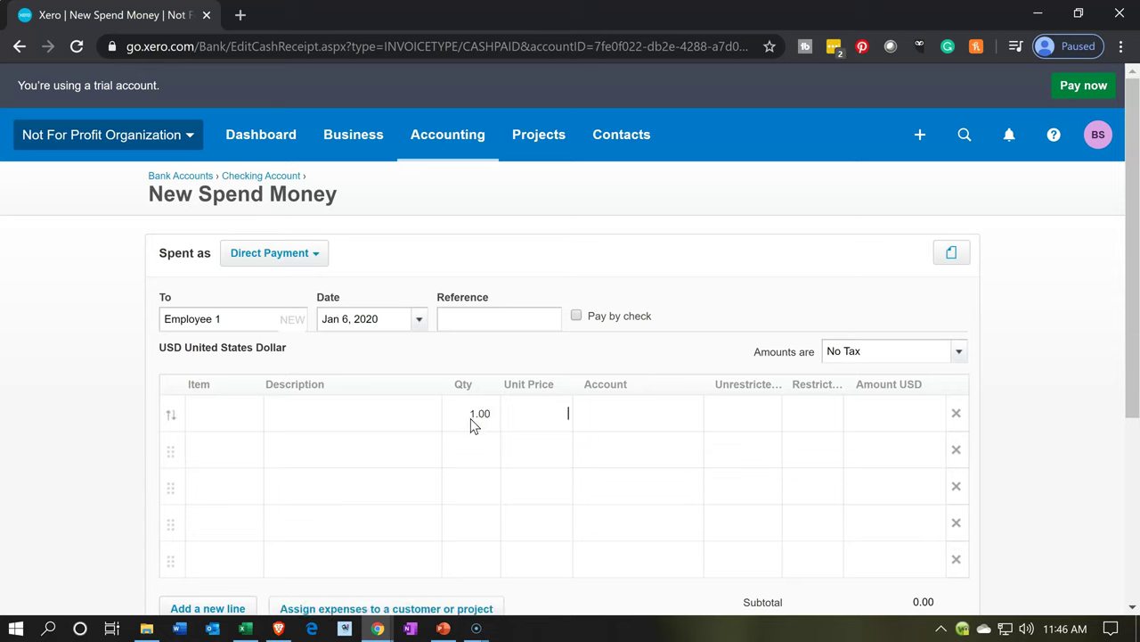
{"action": "left_click", "coordinate": [246, 628]}
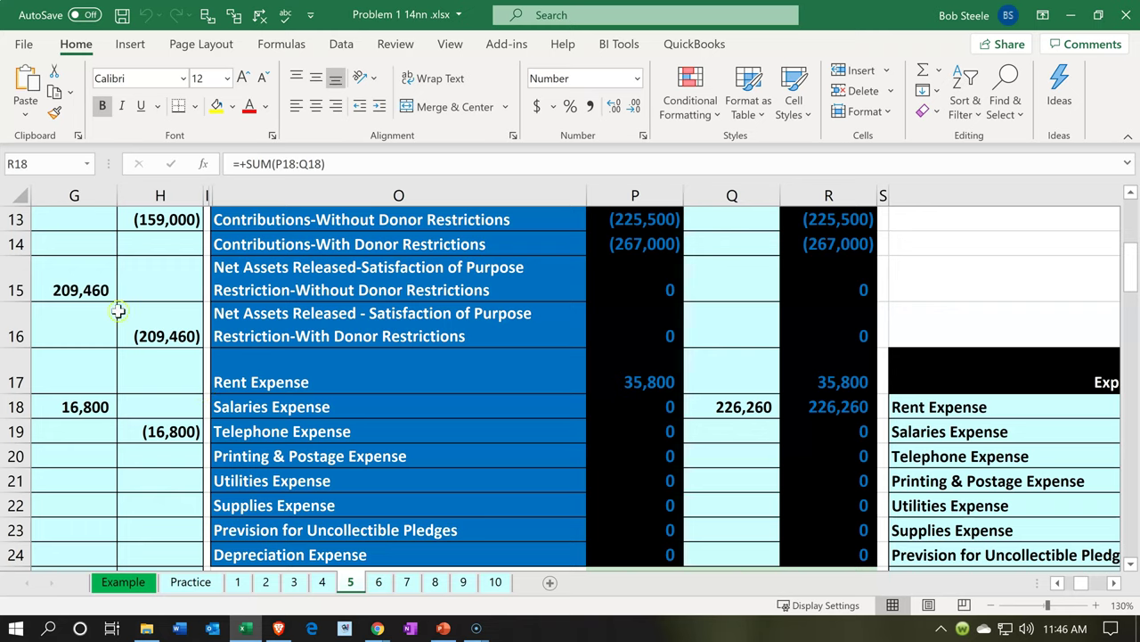
{"action": "left_click", "coordinate": [247, 631]}
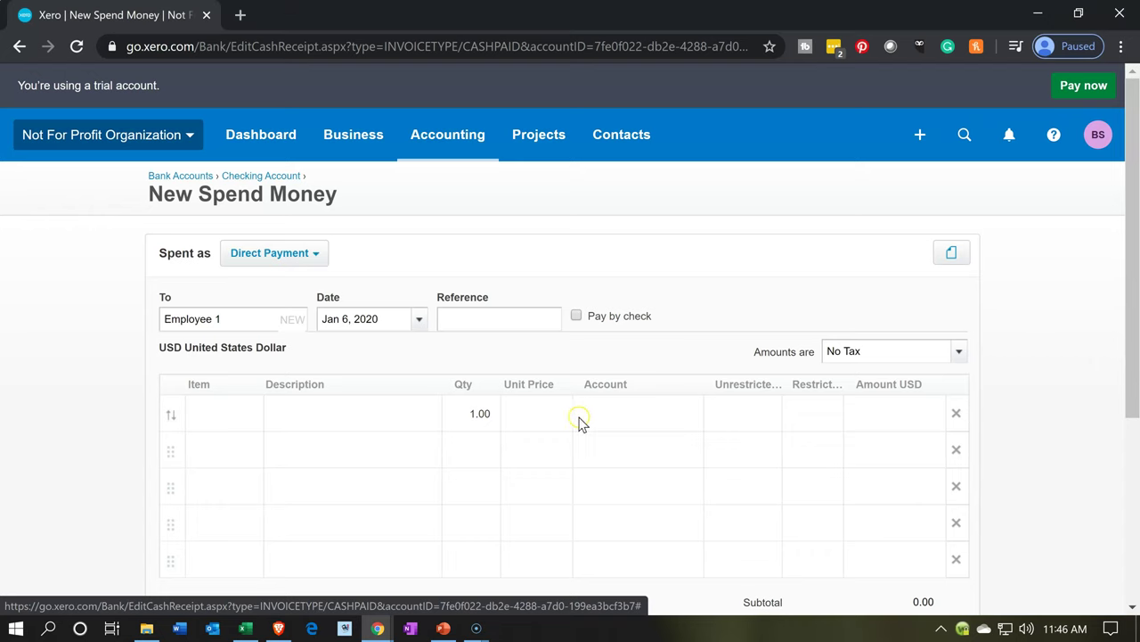
{"action": "left_click", "coordinate": [556, 412]}
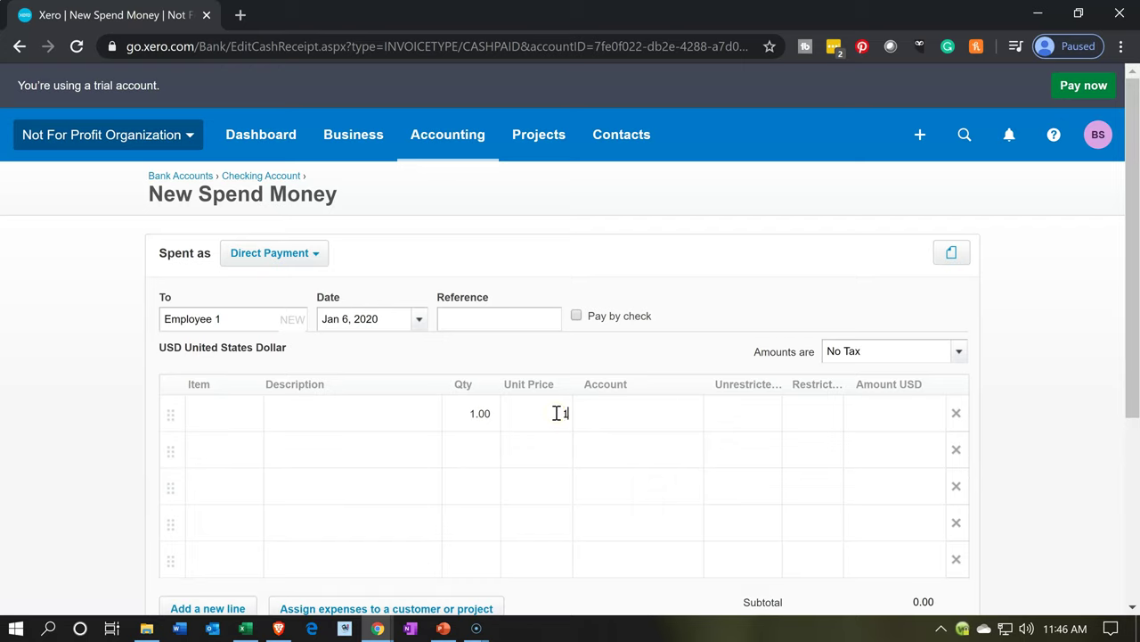
{"action": "type", "text": "1"}
{"action": "key", "text": "Tab"}
{"action": "left_click", "coordinate": [555, 413]}
{"action": "type", "text": "209,460"}
{"action": "key", "text": "Tab"}
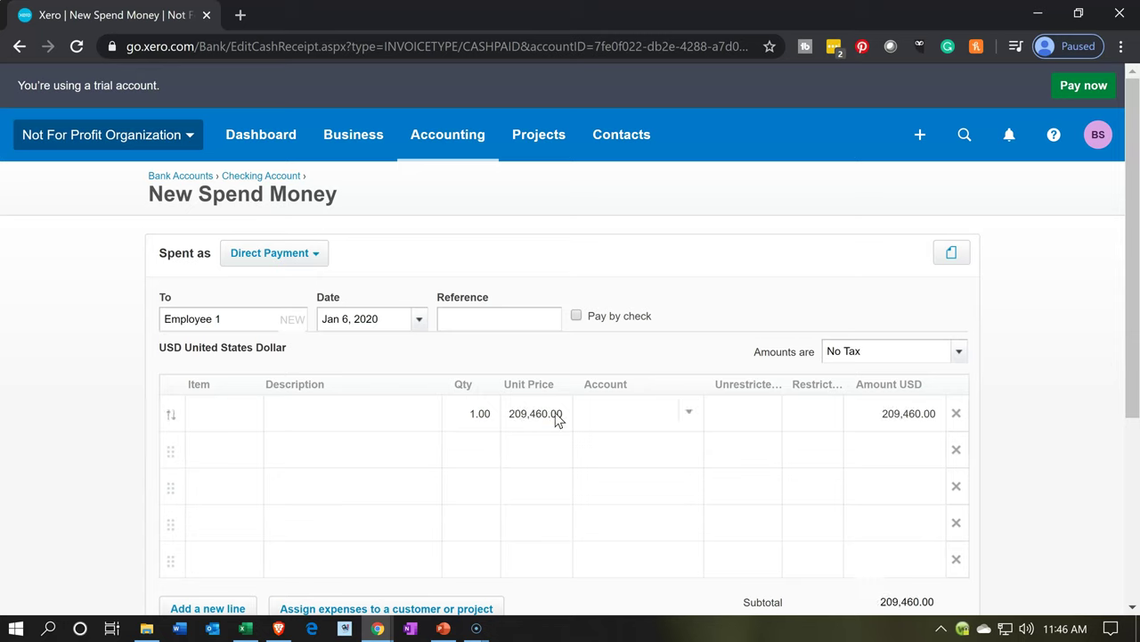
Code the line to account 6680 - Wages & Salaries.
{"action": "left_click", "coordinate": [688, 414]}
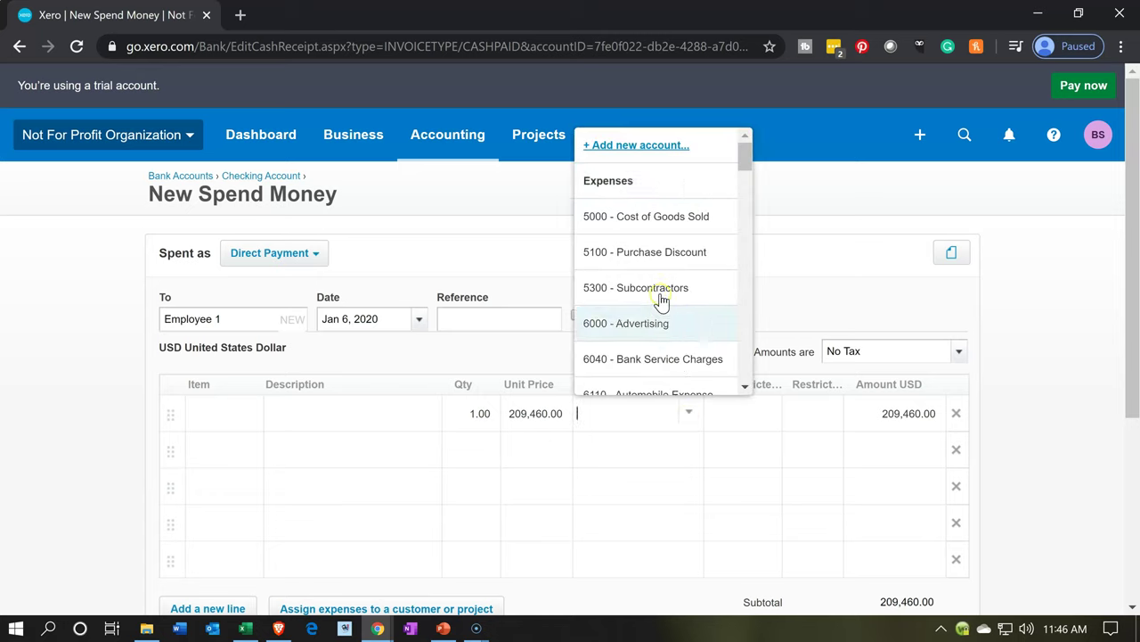
{"action": "scroll", "coordinate": [674, 270], "scroll_direction": "down", "scroll_amount": 1}
{"action": "scroll", "coordinate": [674, 269], "scroll_direction": "down", "scroll_amount": 1}
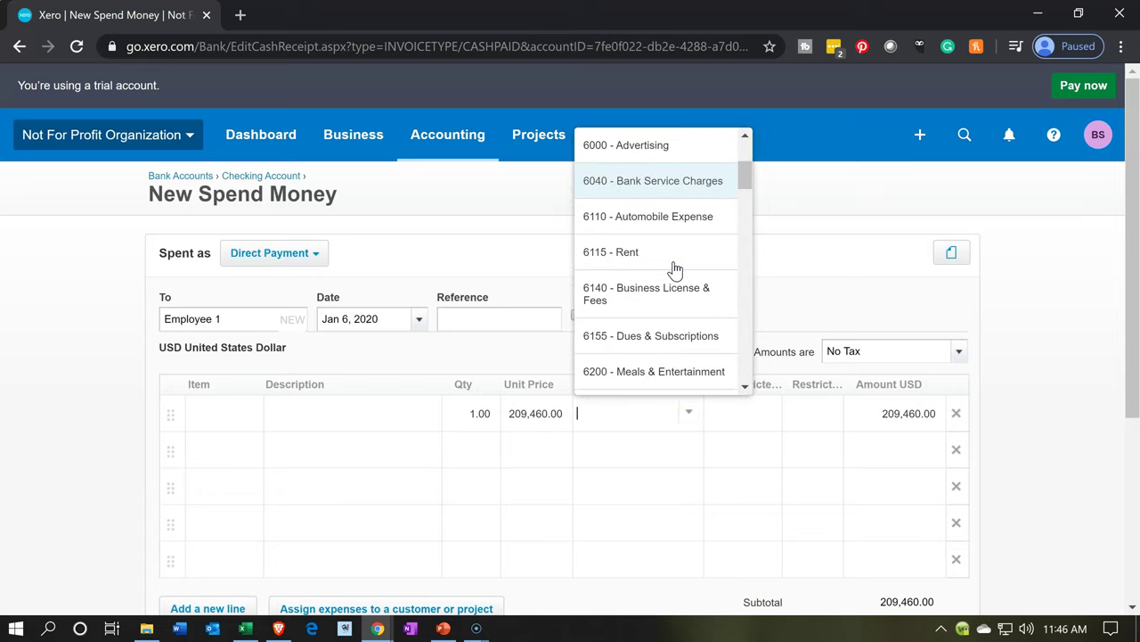
{"action": "scroll", "coordinate": [675, 269], "scroll_direction": "down", "scroll_amount": 1}
{"action": "scroll", "coordinate": [675, 268], "scroll_direction": "down", "scroll_amount": 1}
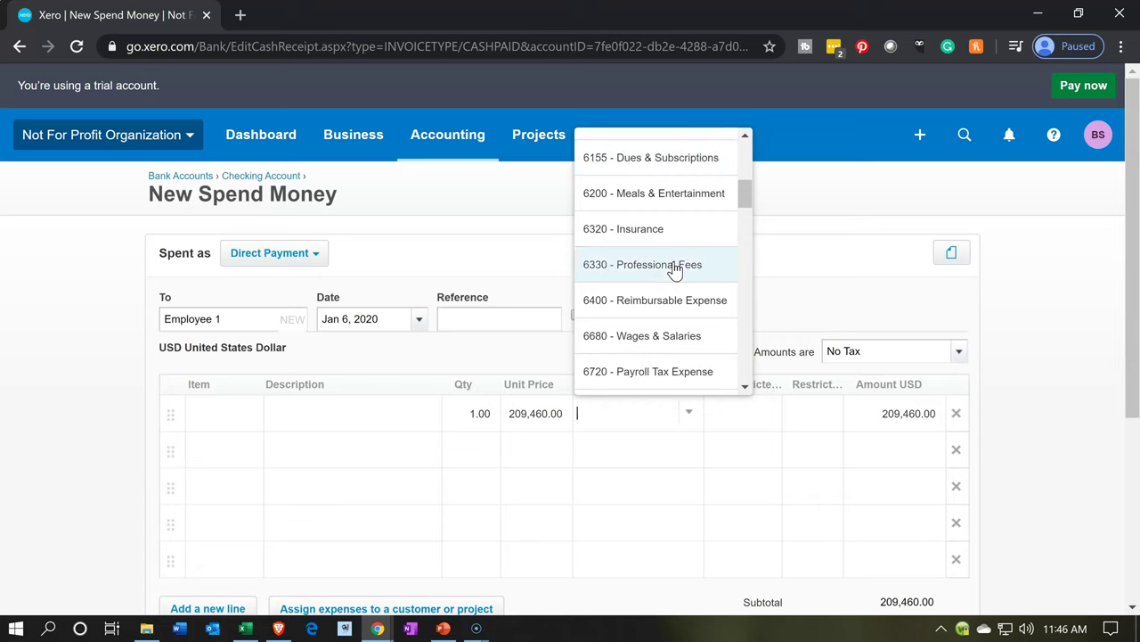
{"action": "scroll", "coordinate": [674, 268], "scroll_direction": "down", "scroll_amount": 1}
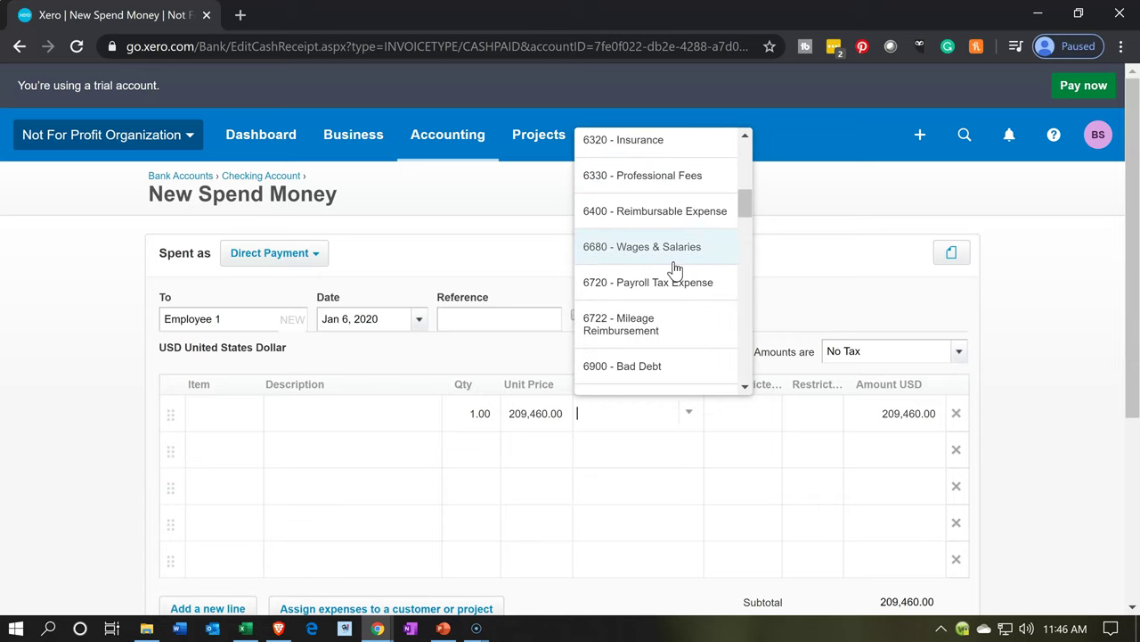
{"action": "left_click", "coordinate": [645, 252]}
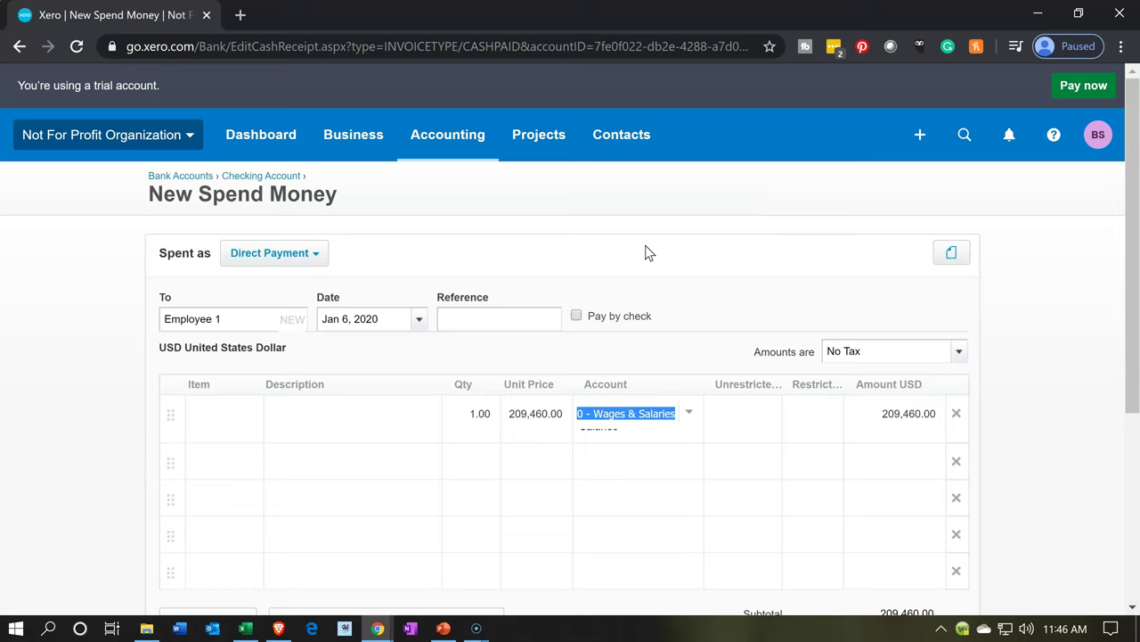
{"action": "key", "text": "Tab"}
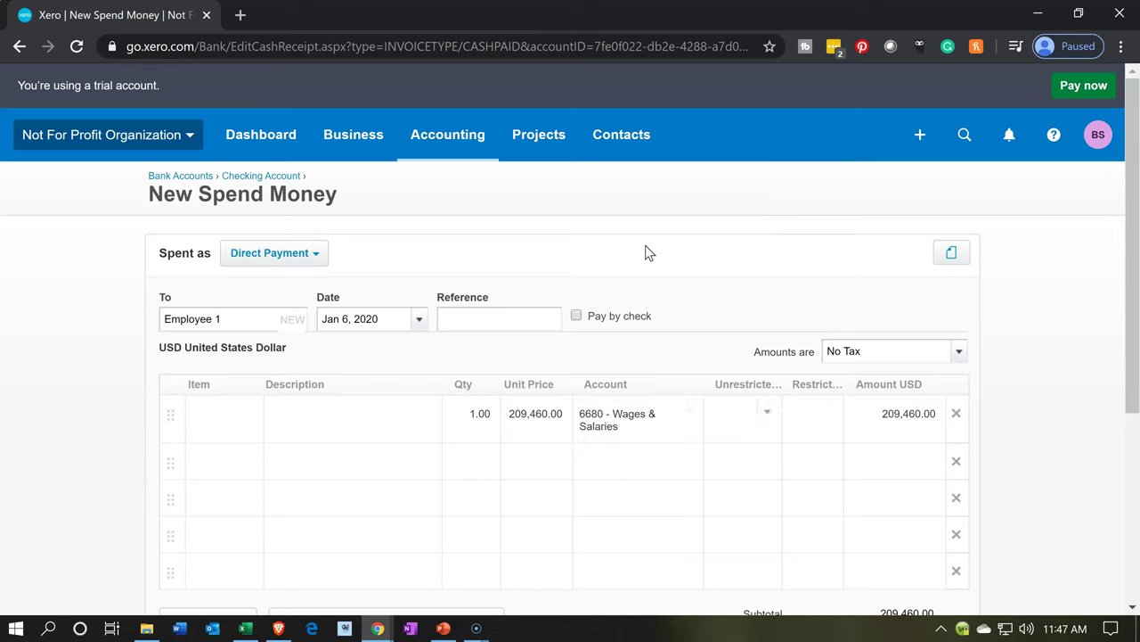
Leave the tracking category blank and save the 209,460.00 wages payment.
{"action": "left_click", "coordinate": [765, 412]}
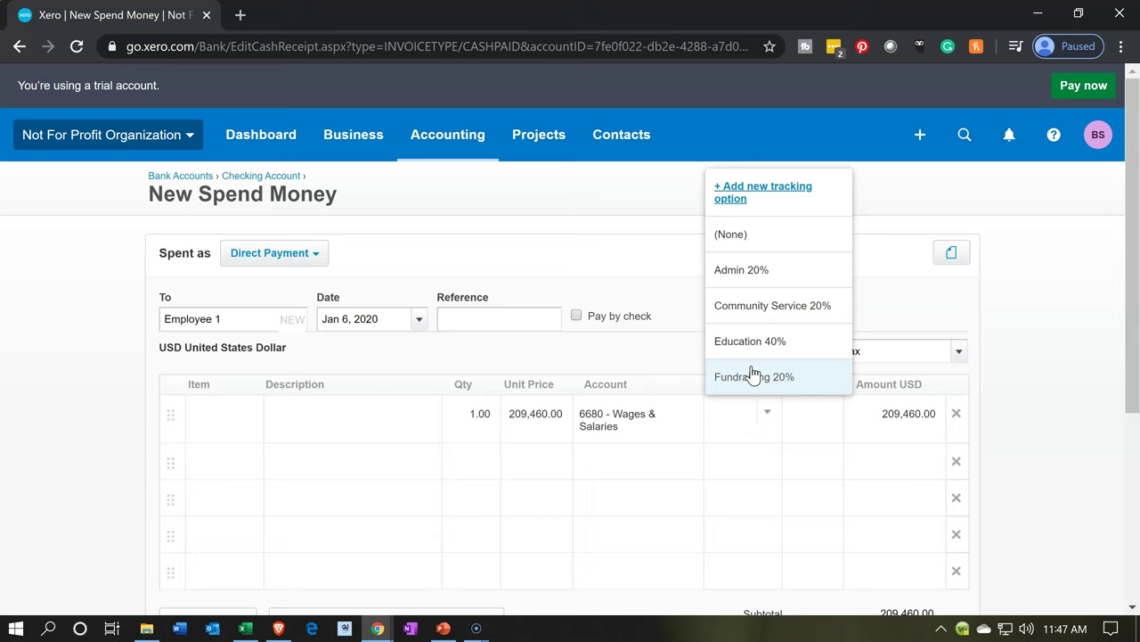
{"action": "left_click", "coordinate": [1049, 371]}
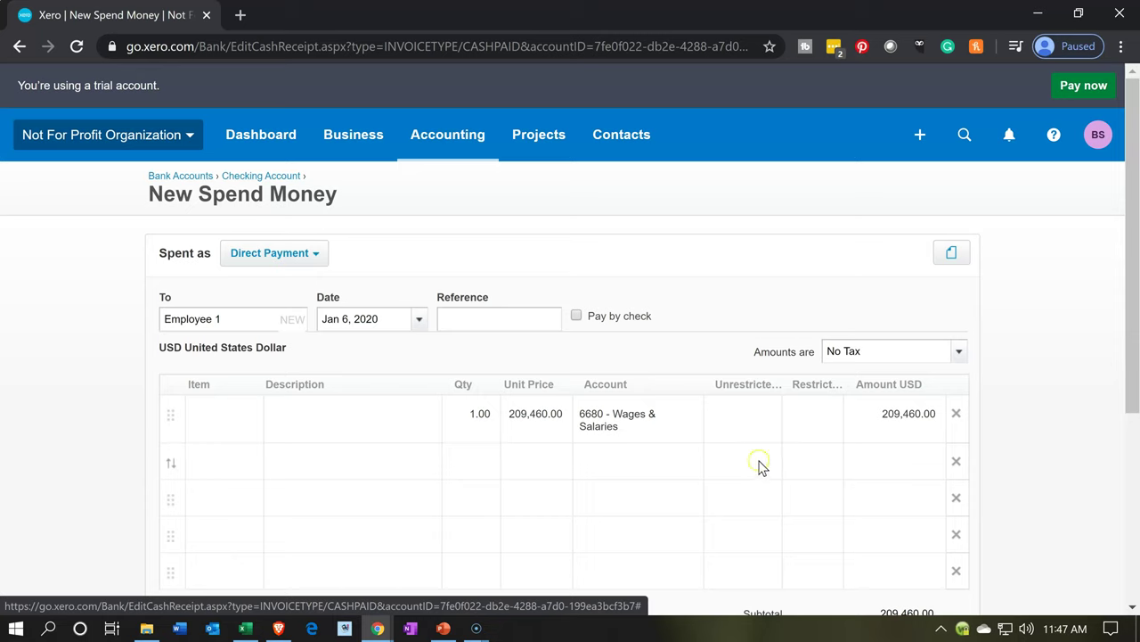
{"action": "left_click", "coordinate": [823, 453]}
{"action": "left_click", "coordinate": [685, 452]}
{"action": "scroll", "coordinate": [684, 458], "scroll_direction": "down", "scroll_amount": 3}
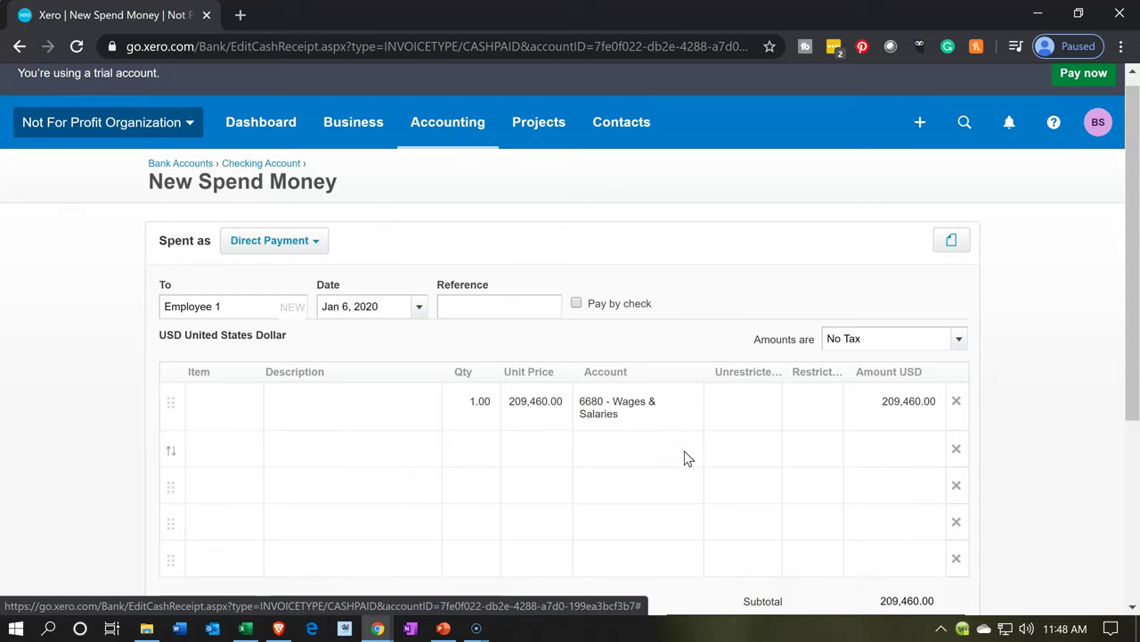
{"action": "left_click", "coordinate": [736, 464]}
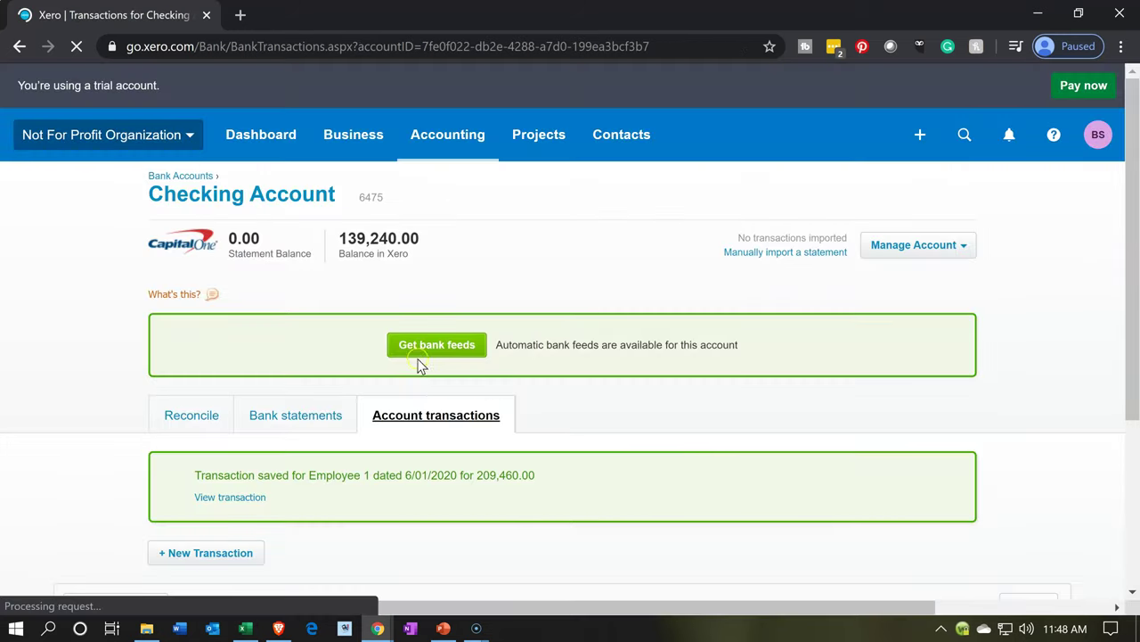
Open the Accounting menu from the Checking Account page.
{"action": "left_click", "coordinate": [445, 142]}
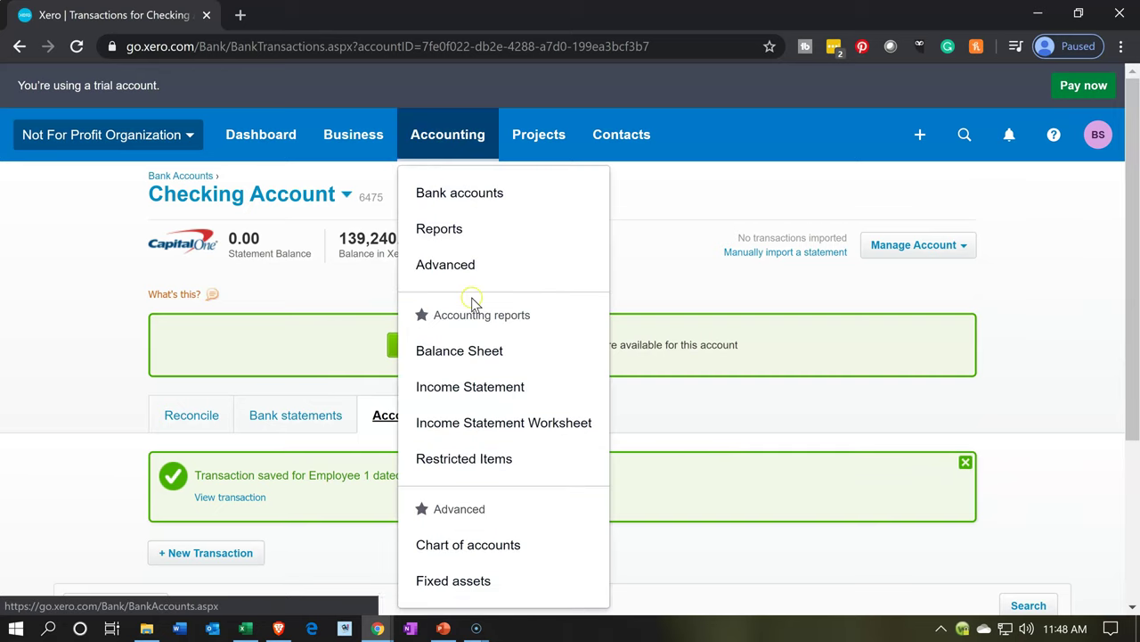
Run the Balance Sheet as of January 31, 2020.
{"action": "left_click", "coordinate": [475, 370]}
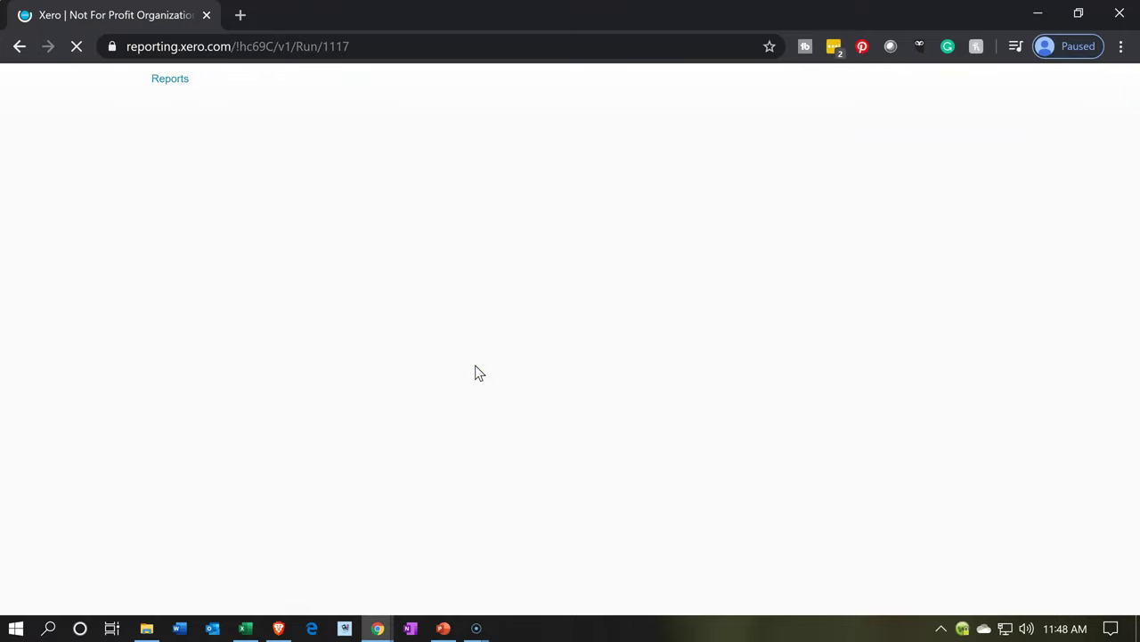
{"action": "left_click", "coordinate": [489, 275]}
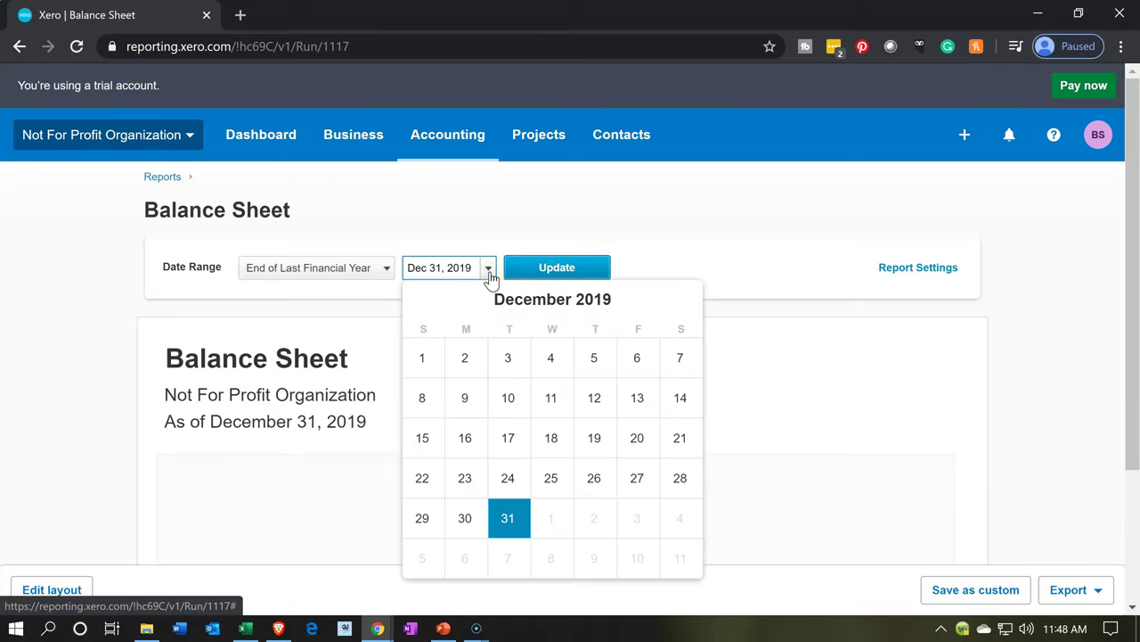
{"action": "left_click", "coordinate": [681, 298]}
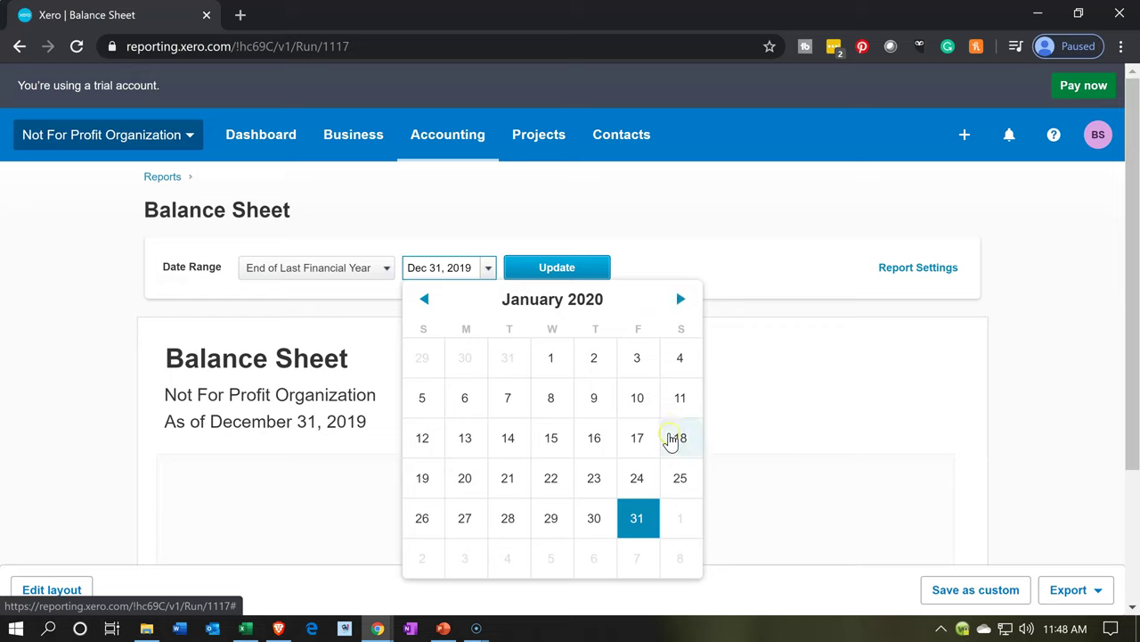
{"action": "left_click", "coordinate": [639, 540]}
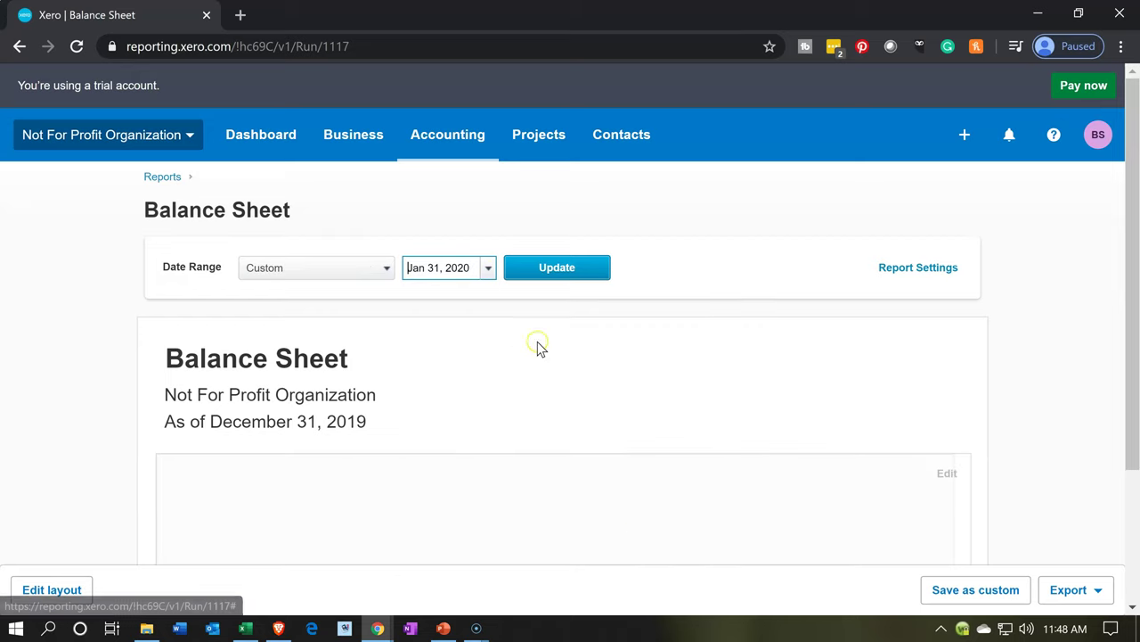
{"action": "left_click", "coordinate": [555, 272]}
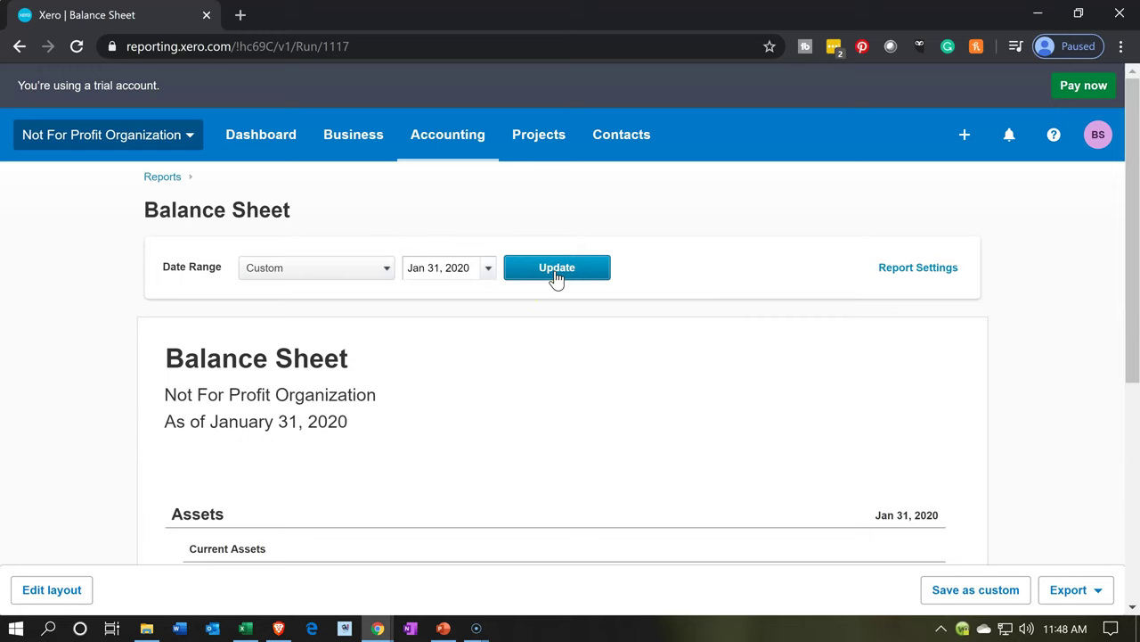
{"action": "scroll", "coordinate": [555, 279], "scroll_direction": "down", "scroll_amount": 1}
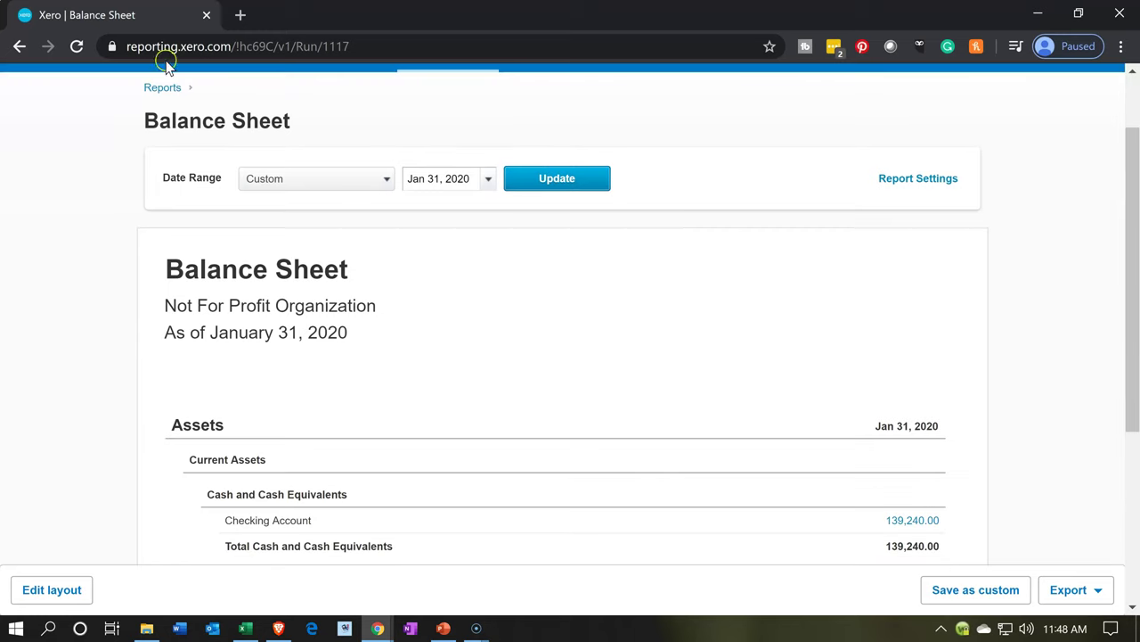
{"action": "right_click", "coordinate": [145, 18]}
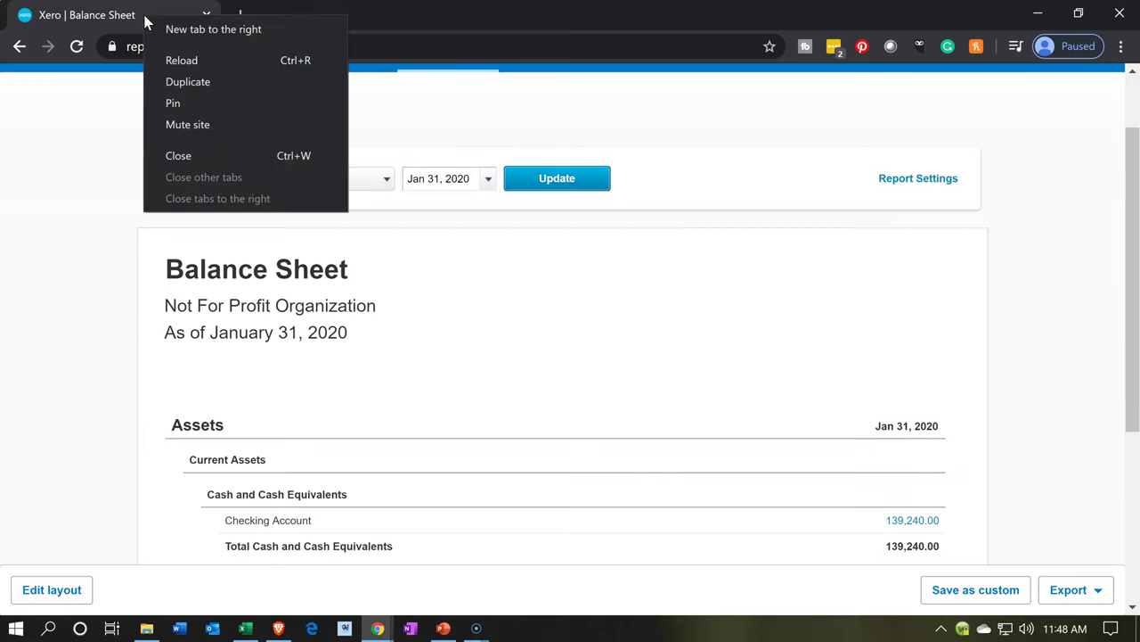
Duplicate the Balance Sheet tab and open the Income Statement in the original tab.
{"action": "left_click", "coordinate": [176, 83]}
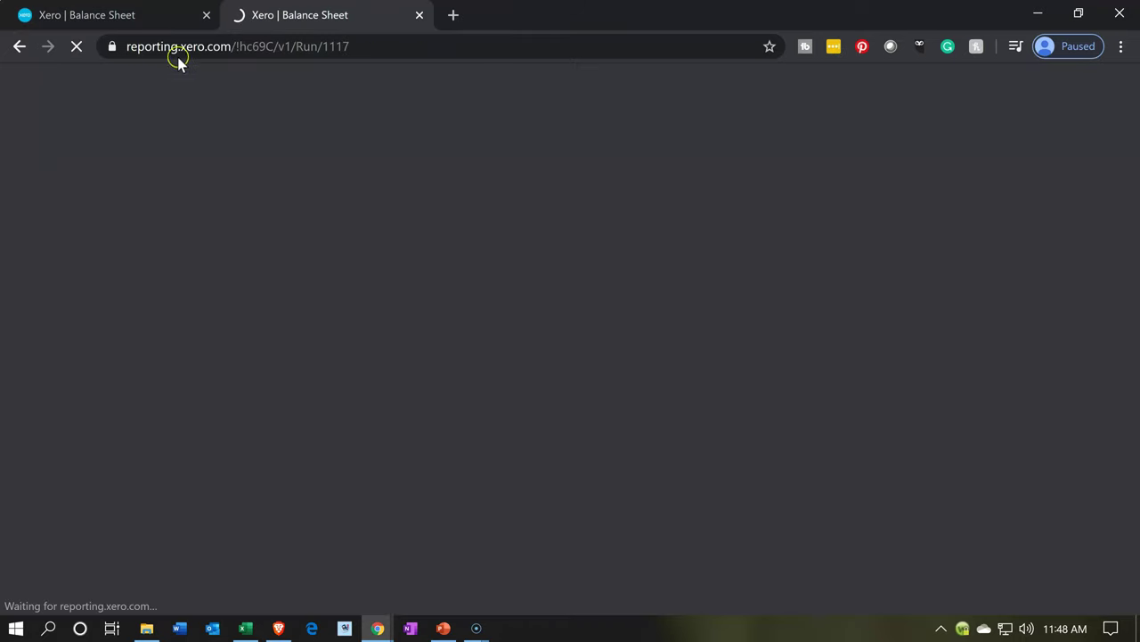
{"action": "left_click", "coordinate": [156, 14]}
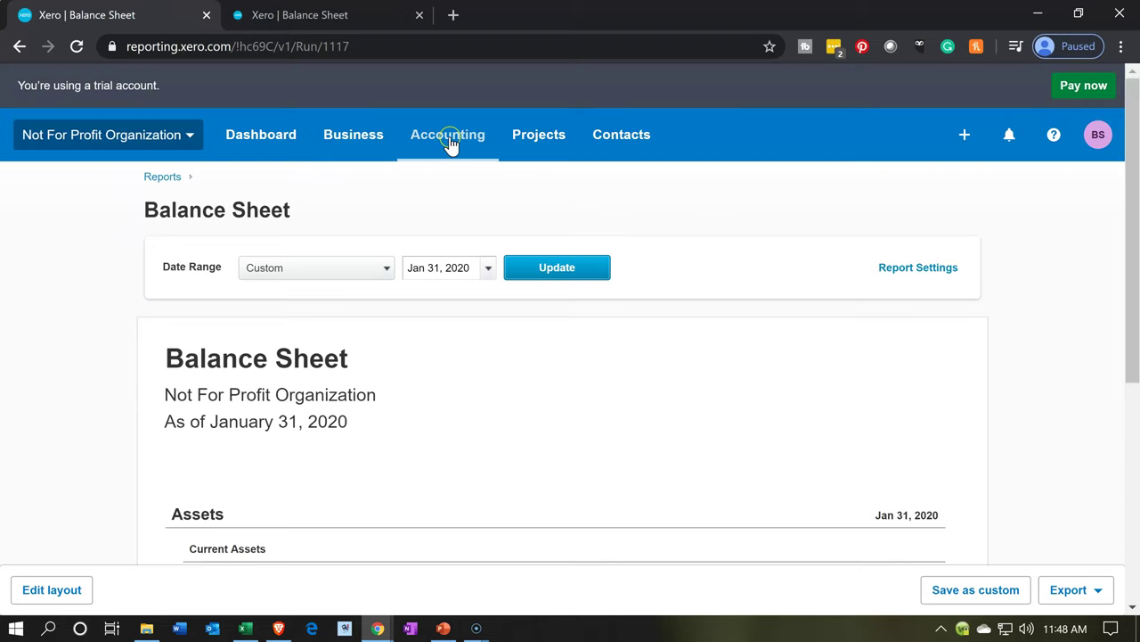
{"action": "left_click", "coordinate": [449, 142]}
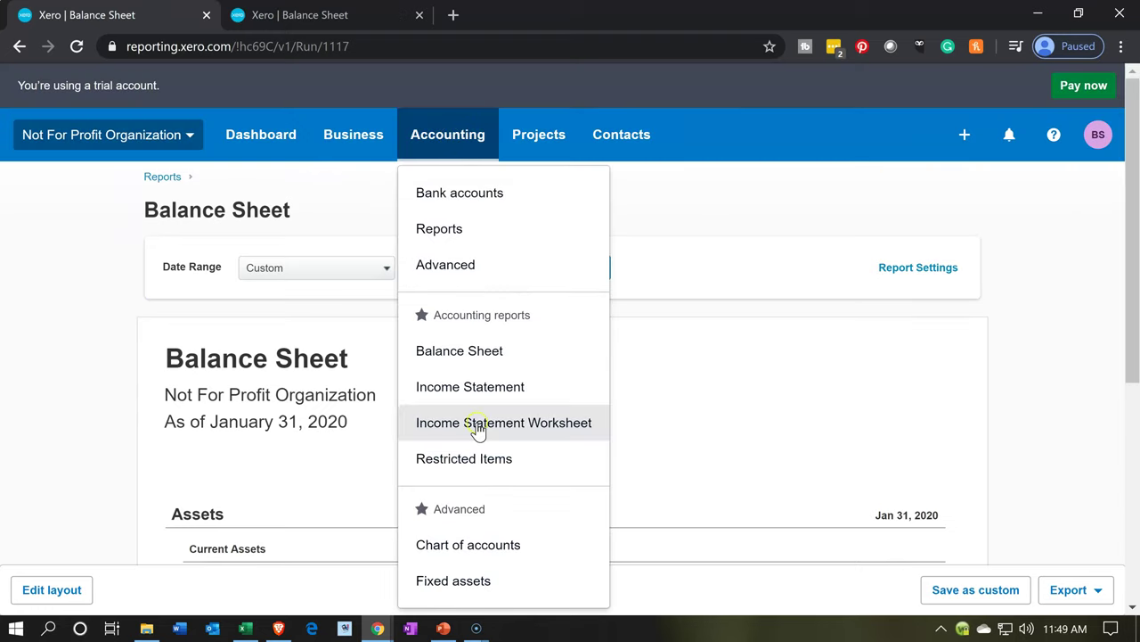
{"action": "left_click", "coordinate": [477, 392]}
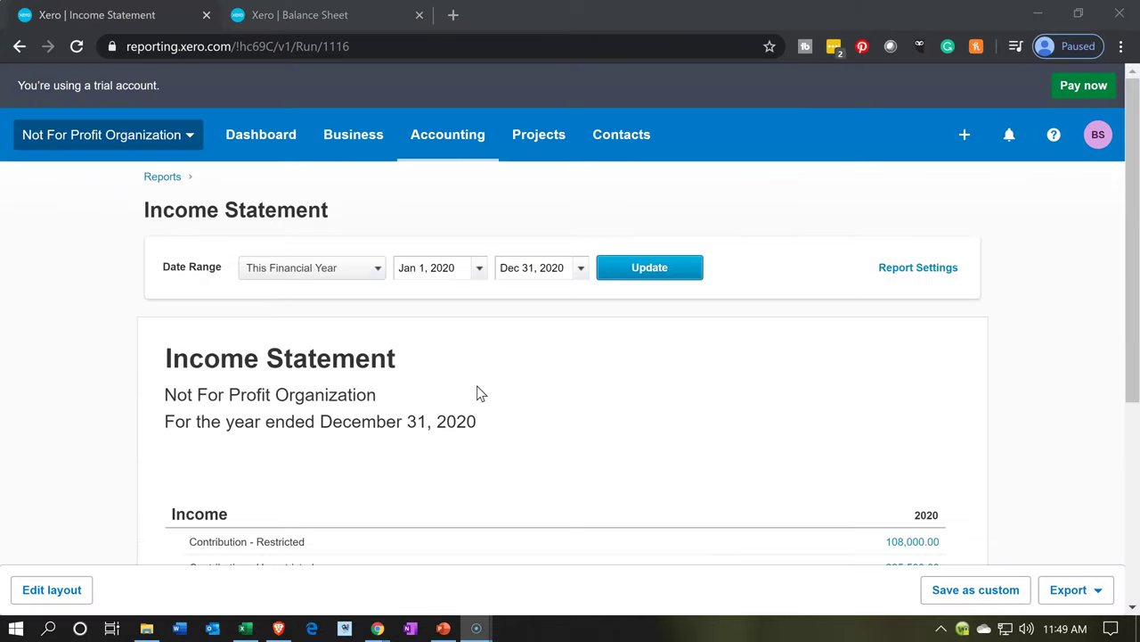
{"action": "scroll", "coordinate": [479, 393], "scroll_direction": "down", "scroll_amount": 2}
{"action": "scroll", "coordinate": [475, 392], "scroll_direction": "up", "scroll_amount": 2}
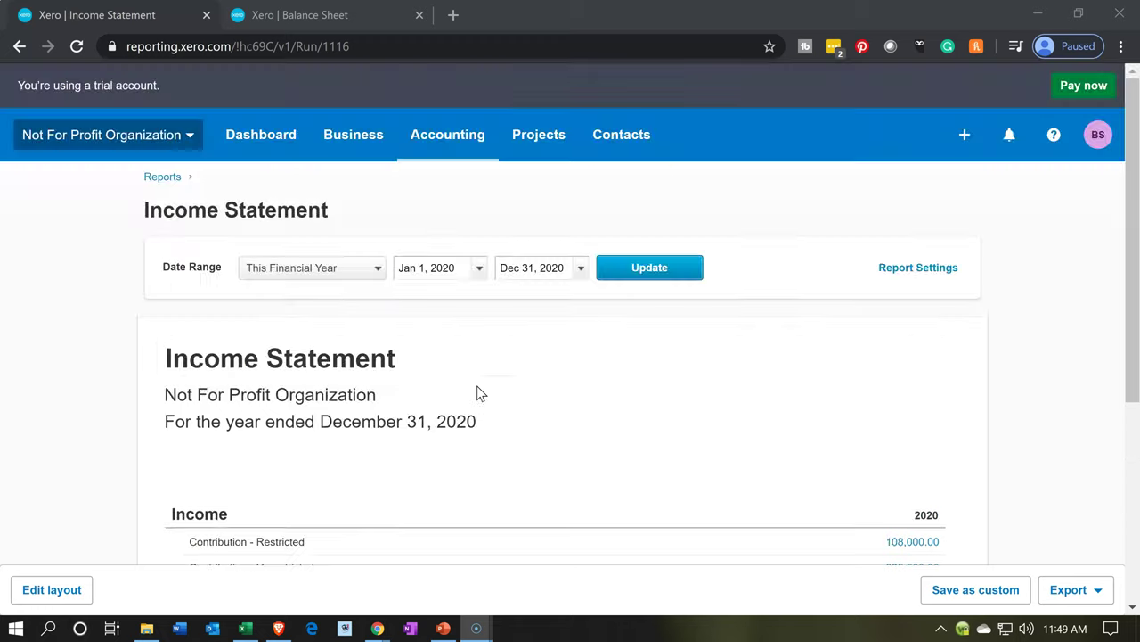
Duplicate the Income Statement tab and switch the original to the Income Statement Worksheet.
{"action": "right_click", "coordinate": [156, 21]}
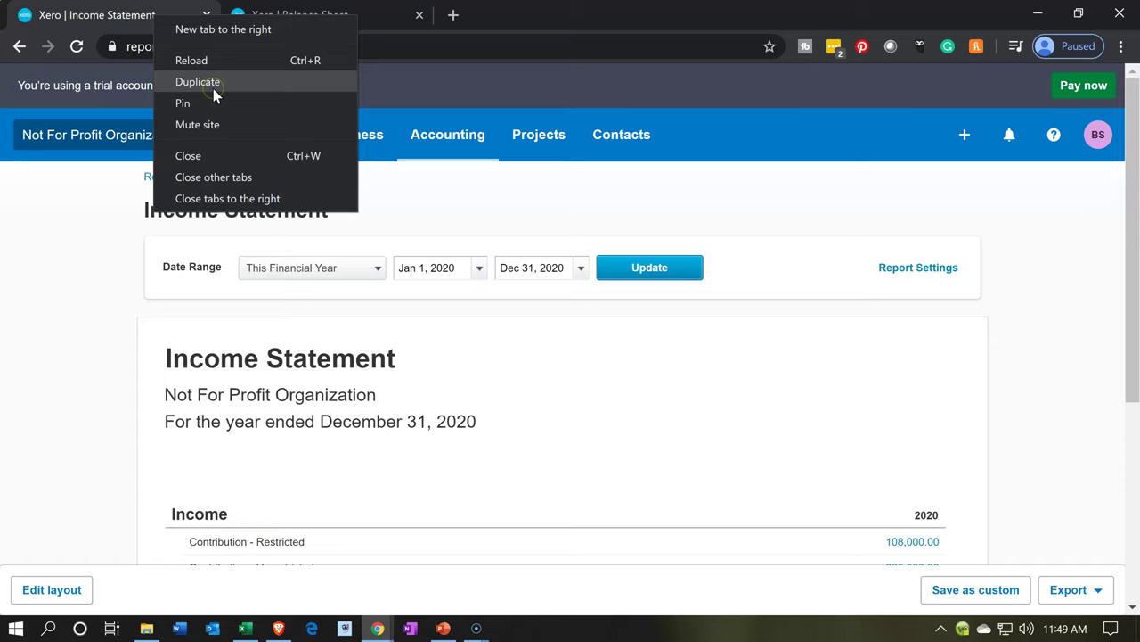
{"action": "left_click", "coordinate": [213, 89]}
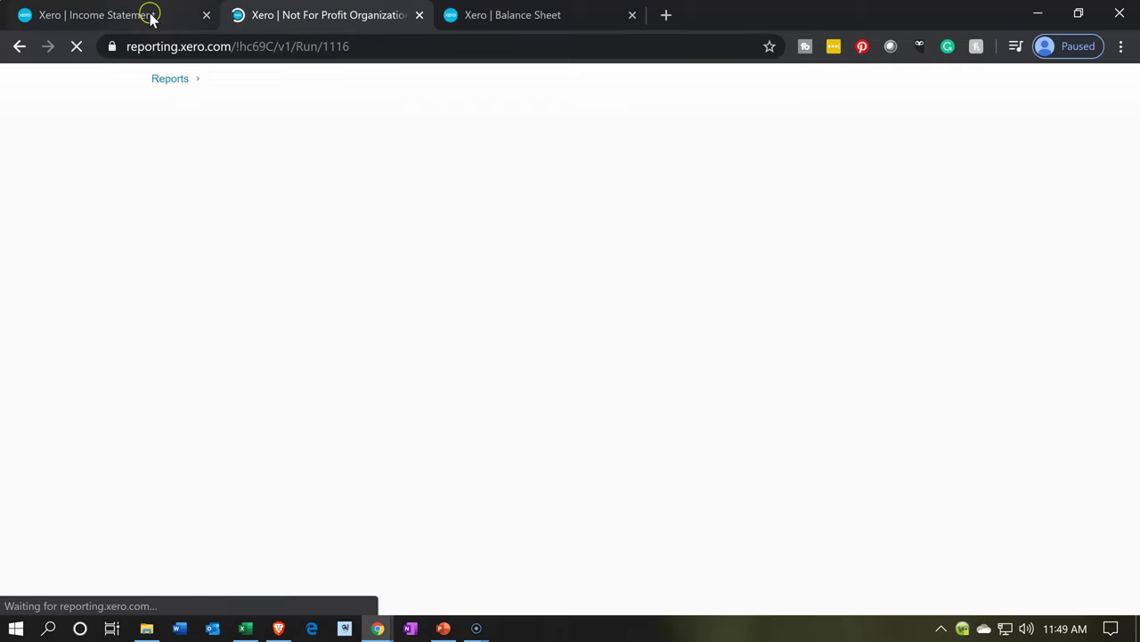
{"action": "left_click", "coordinate": [150, 18]}
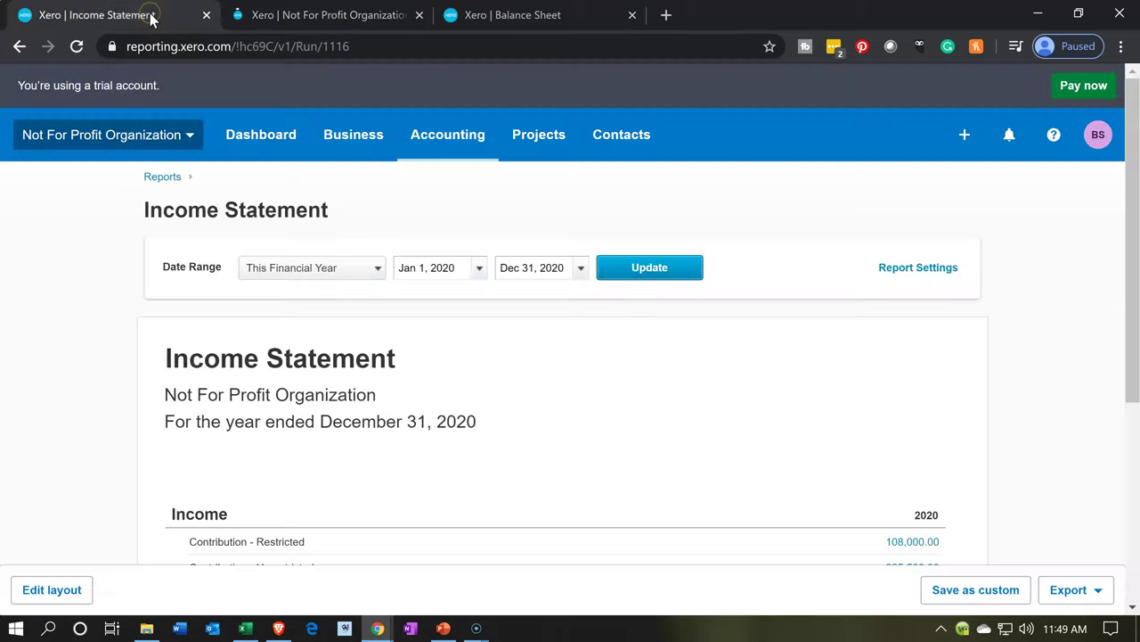
{"action": "left_click", "coordinate": [450, 138]}
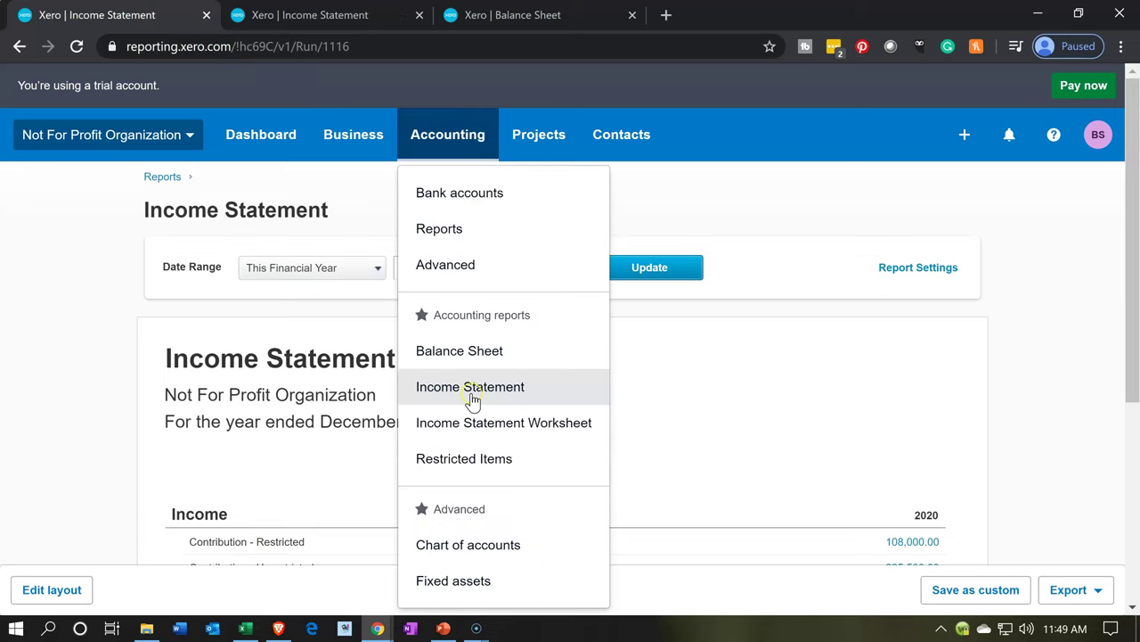
{"action": "left_click", "coordinate": [566, 426]}
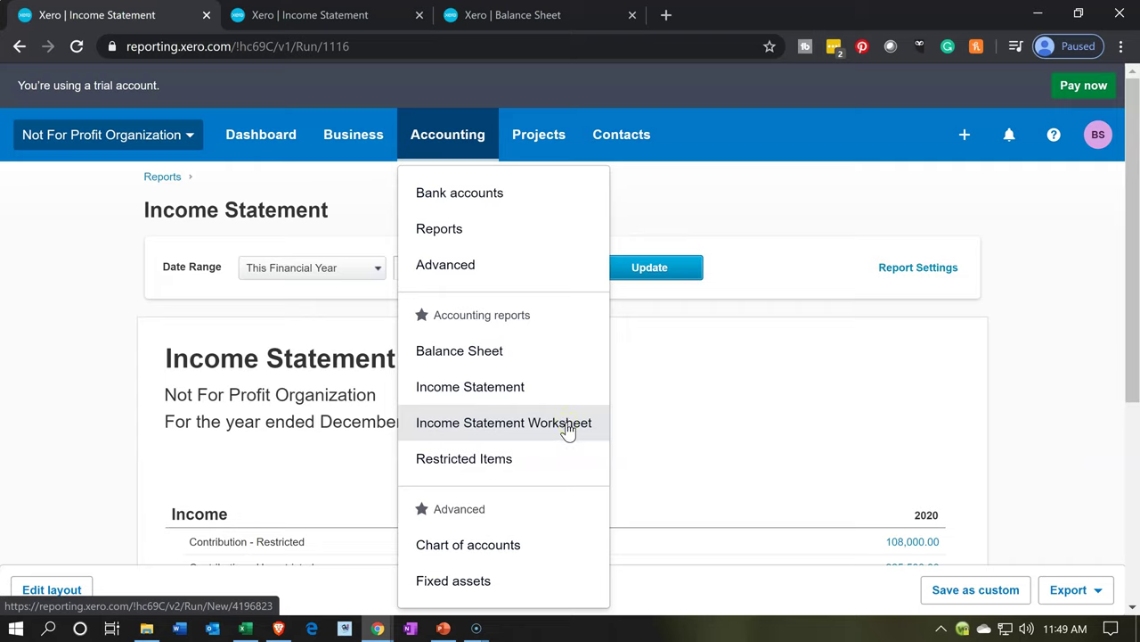
{"action": "left_click", "coordinate": [567, 424]}
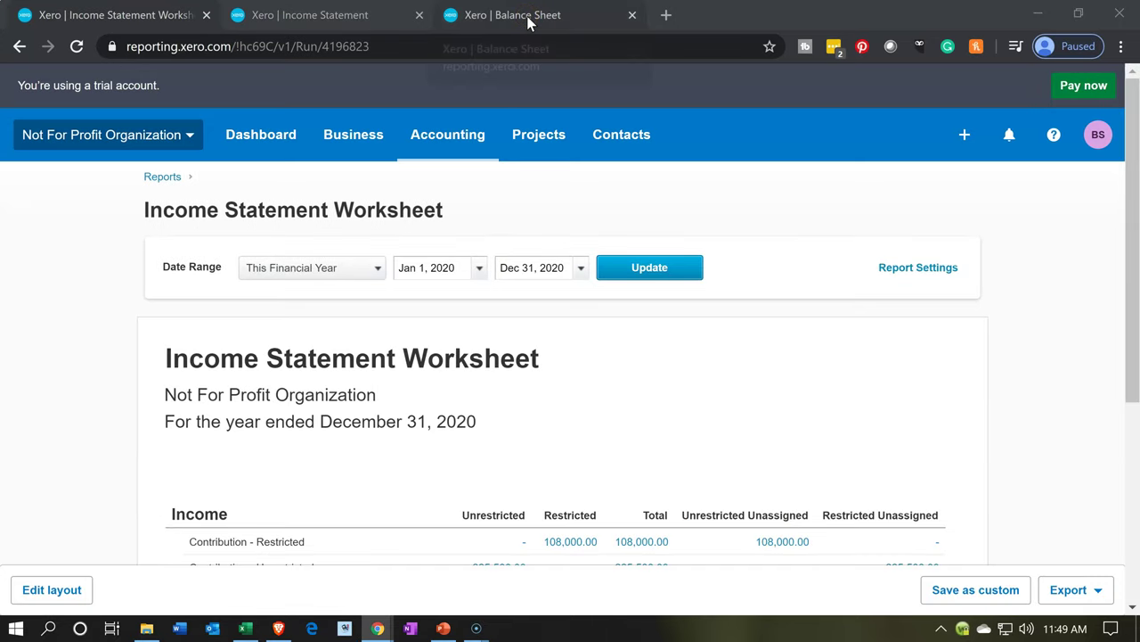
Zoom the Balance Sheet to 125% and drill into the Checking Account's 139,240.00 balance.
{"action": "left_click", "coordinate": [528, 18]}
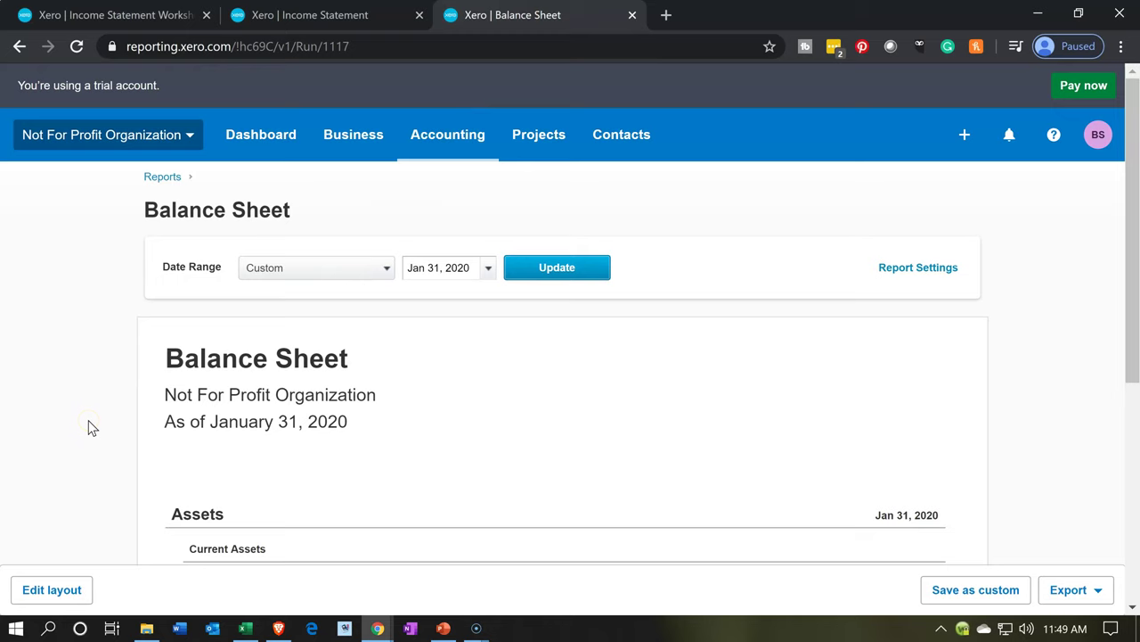
{"action": "key", "text": "ctrl+plus"}
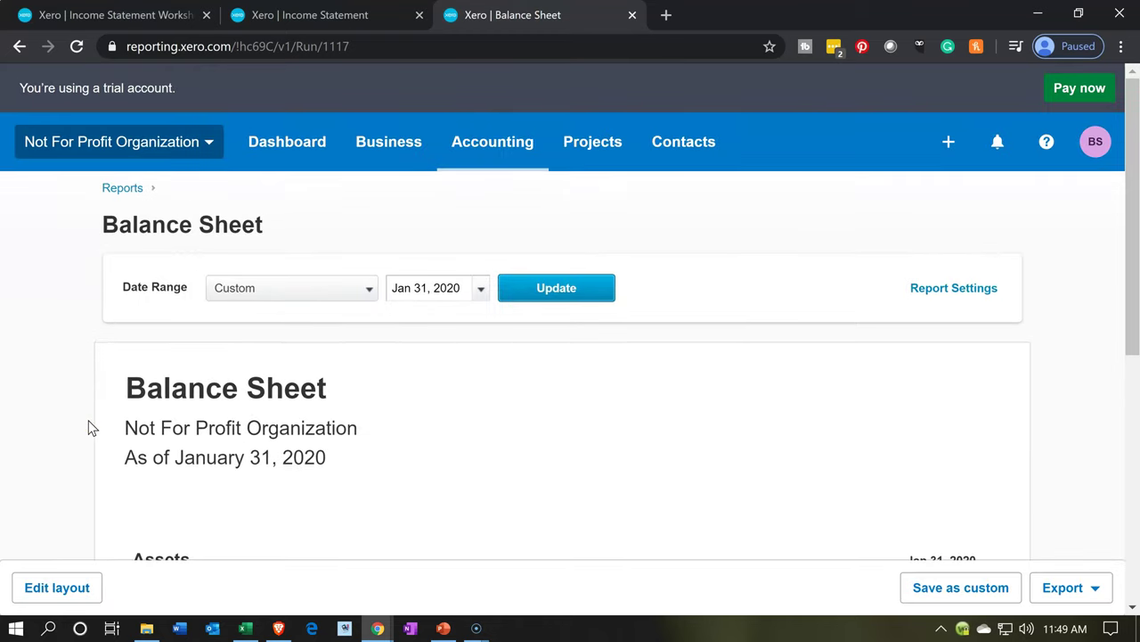
{"action": "key", "text": "ctrl+plus"}
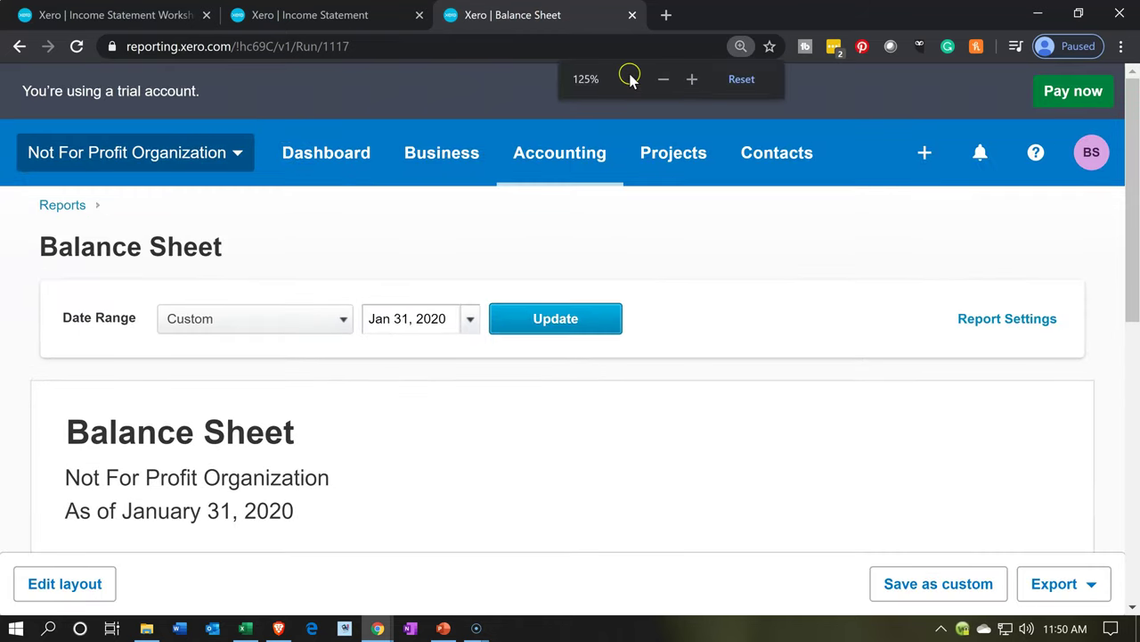
{"action": "scroll", "coordinate": [682, 352], "scroll_direction": "down", "scroll_amount": 3}
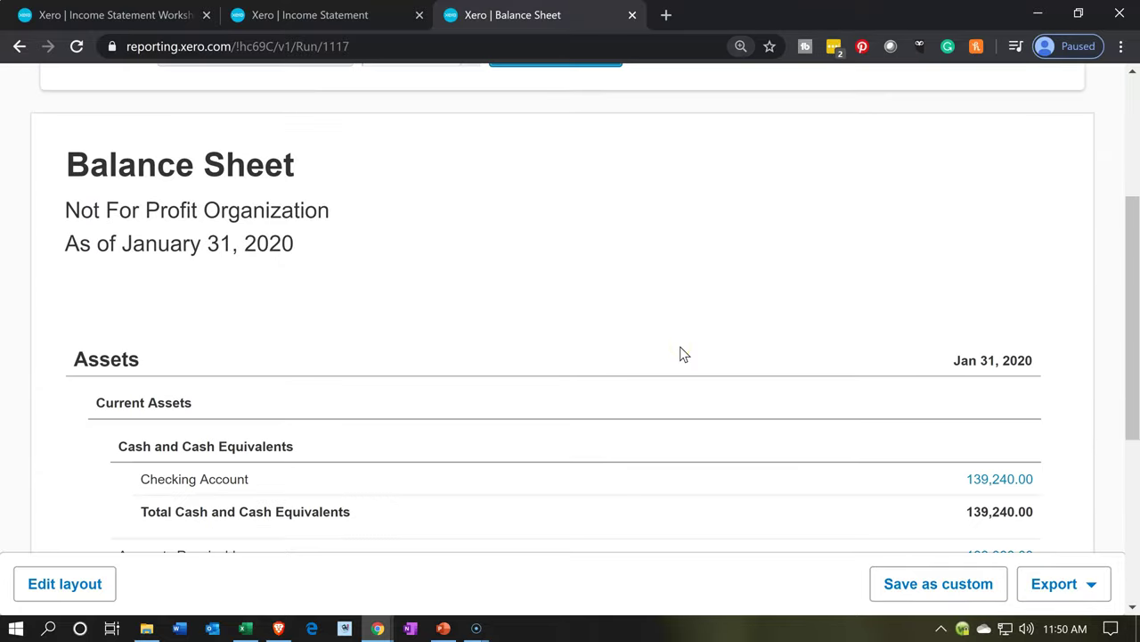
{"action": "scroll", "coordinate": [681, 354], "scroll_direction": "down", "scroll_amount": 1}
{"action": "scroll", "coordinate": [682, 353], "scroll_direction": "down", "scroll_amount": 1}
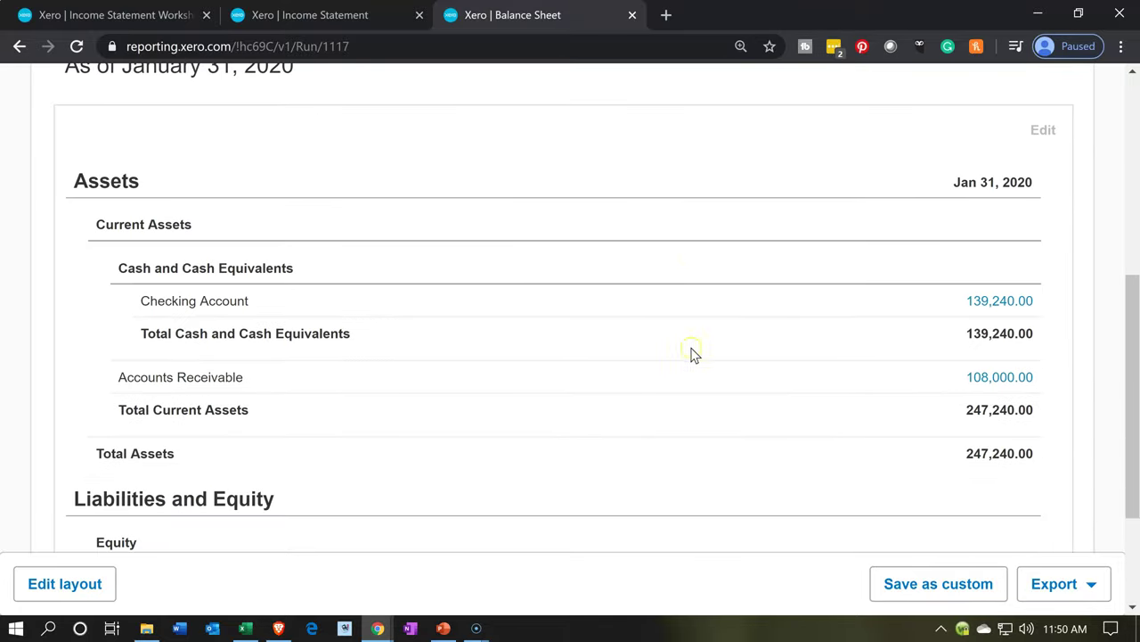
{"action": "left_click", "coordinate": [976, 306]}
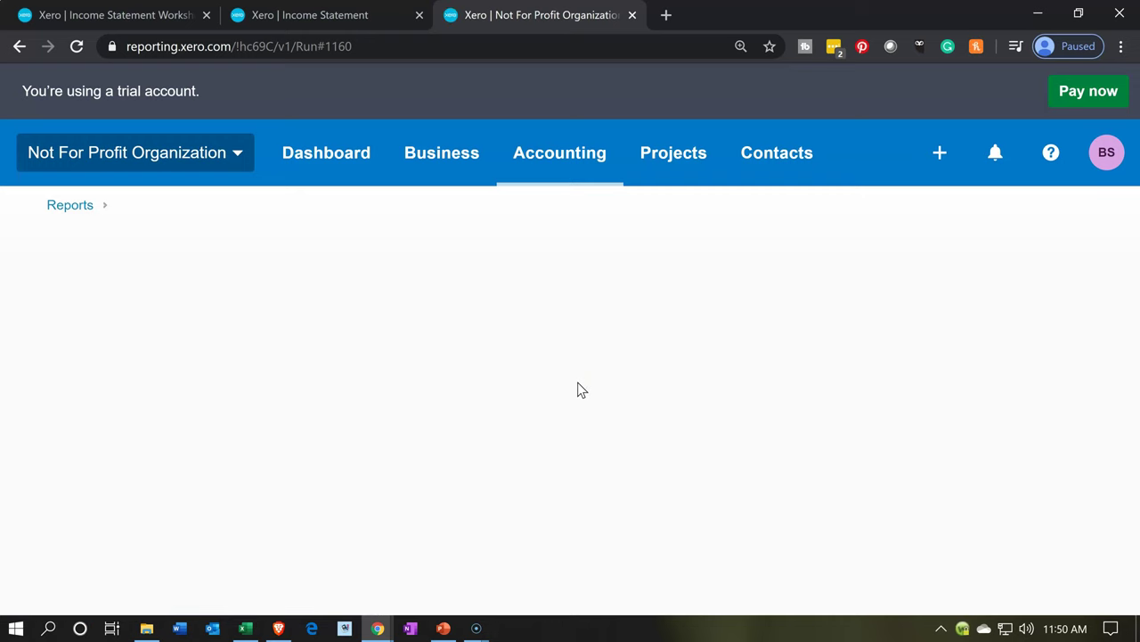
Review the Checking Account transactions, return to the Balance Sheet, and view the Income Statement.
{"action": "scroll", "coordinate": [611, 479], "scroll_direction": "down", "scroll_amount": 4}
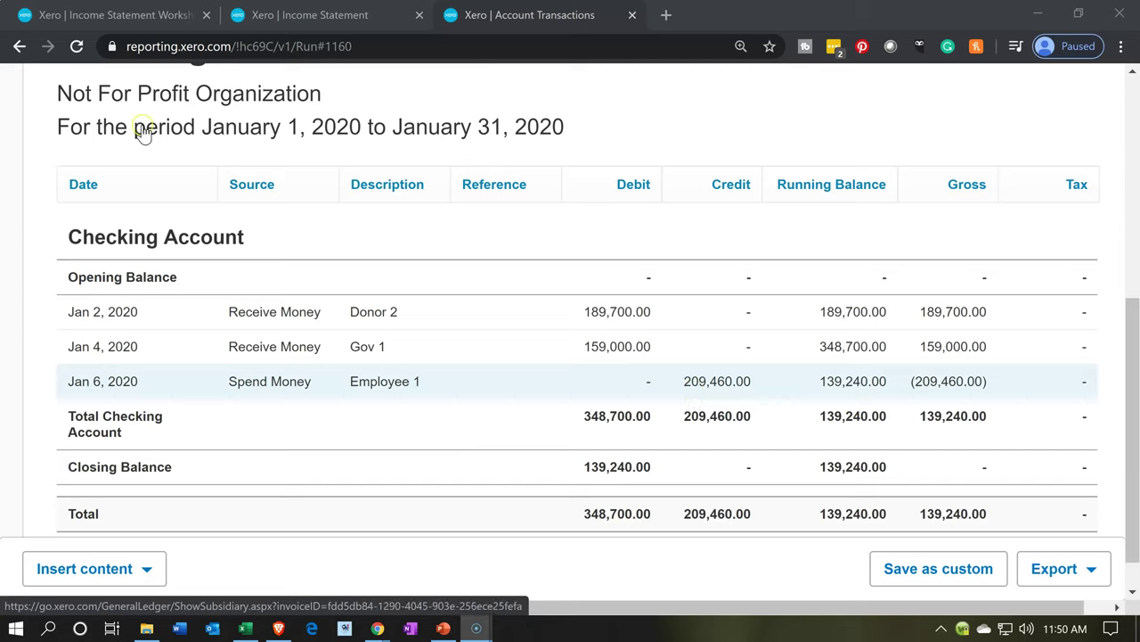
{"action": "left_click", "coordinate": [19, 44]}
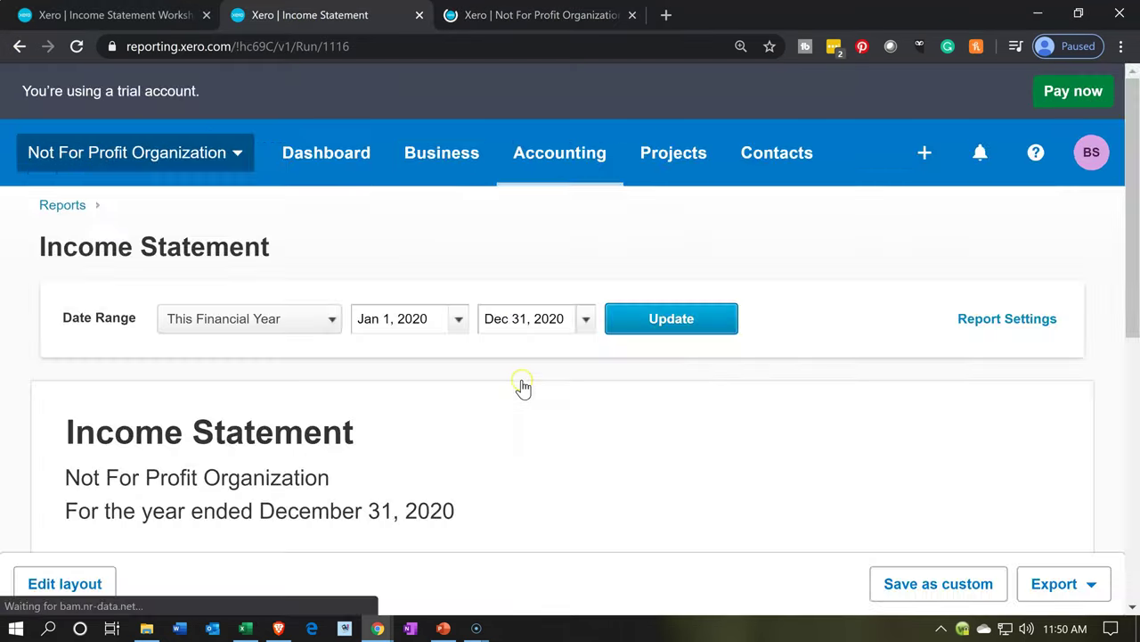
{"action": "scroll", "coordinate": [524, 386], "scroll_direction": "down", "scroll_amount": 1}
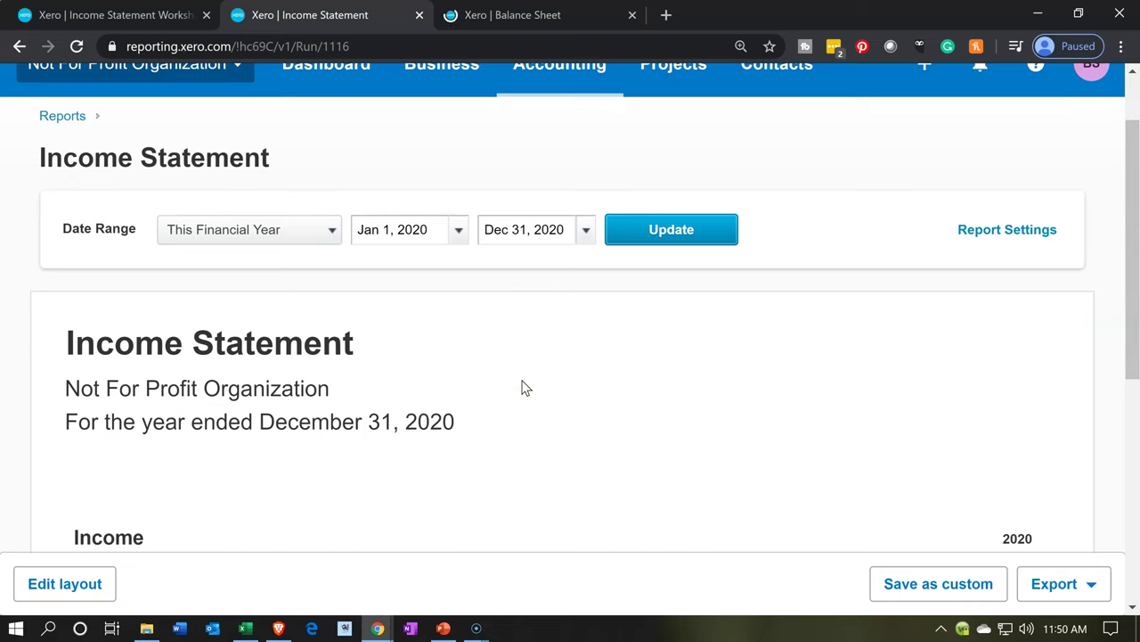
Review the 2020 Income Statement and the Worksheet's Wages & Salaries at 209,460.00.
{"action": "scroll", "coordinate": [524, 387], "scroll_direction": "down", "scroll_amount": 4}
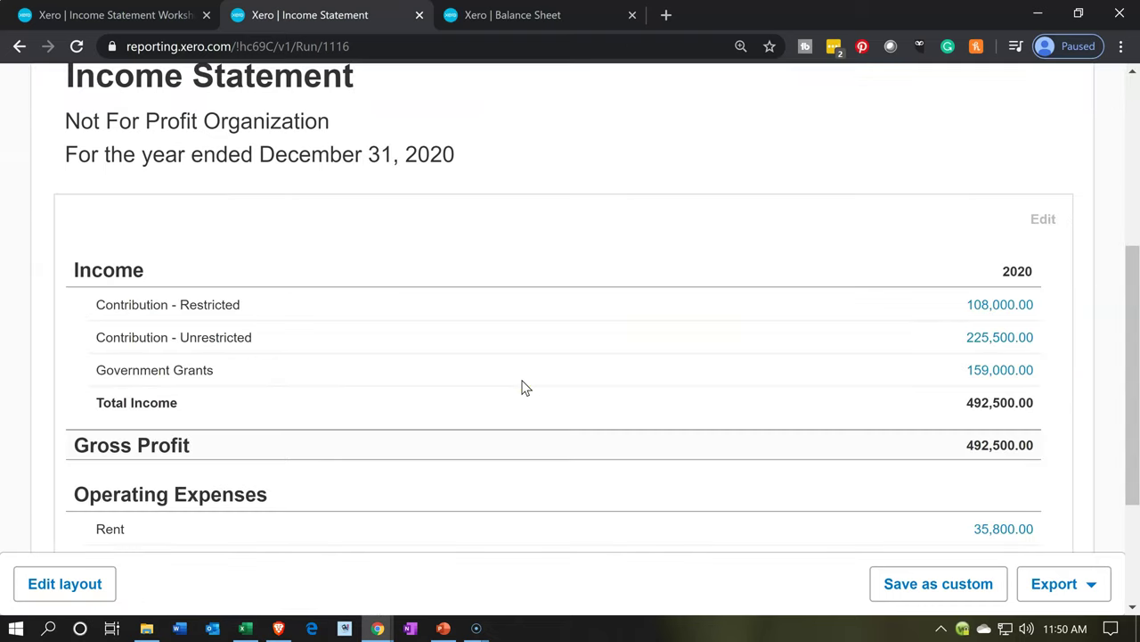
{"action": "scroll", "coordinate": [524, 388], "scroll_direction": "down", "scroll_amount": 1}
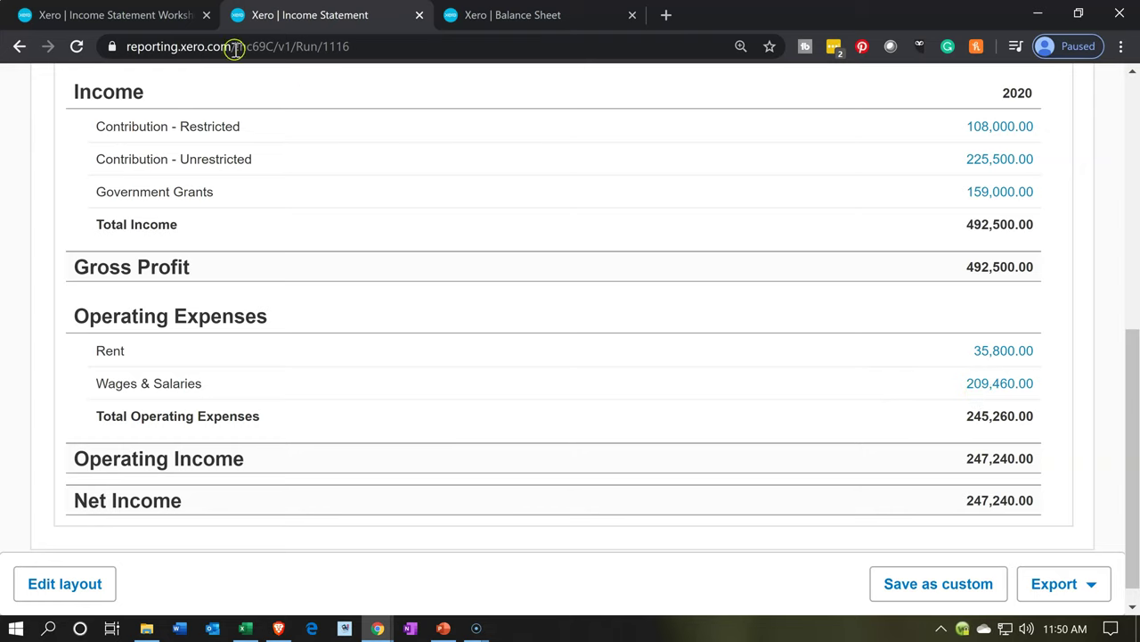
{"action": "left_click", "coordinate": [171, 16]}
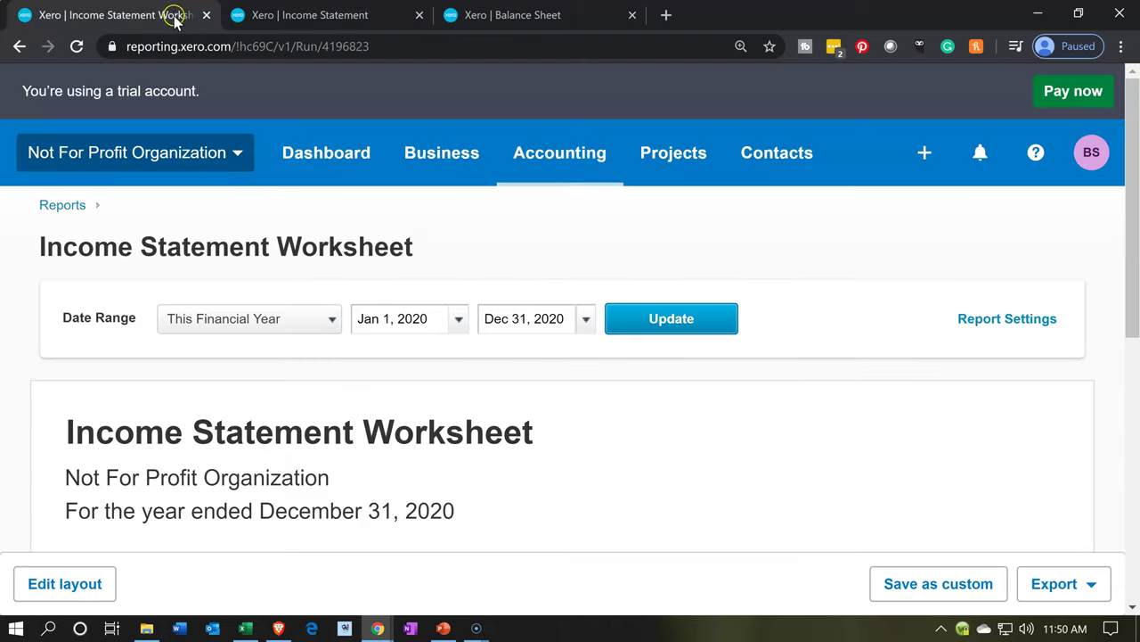
{"action": "scroll", "coordinate": [693, 403], "scroll_direction": "down", "scroll_amount": 3}
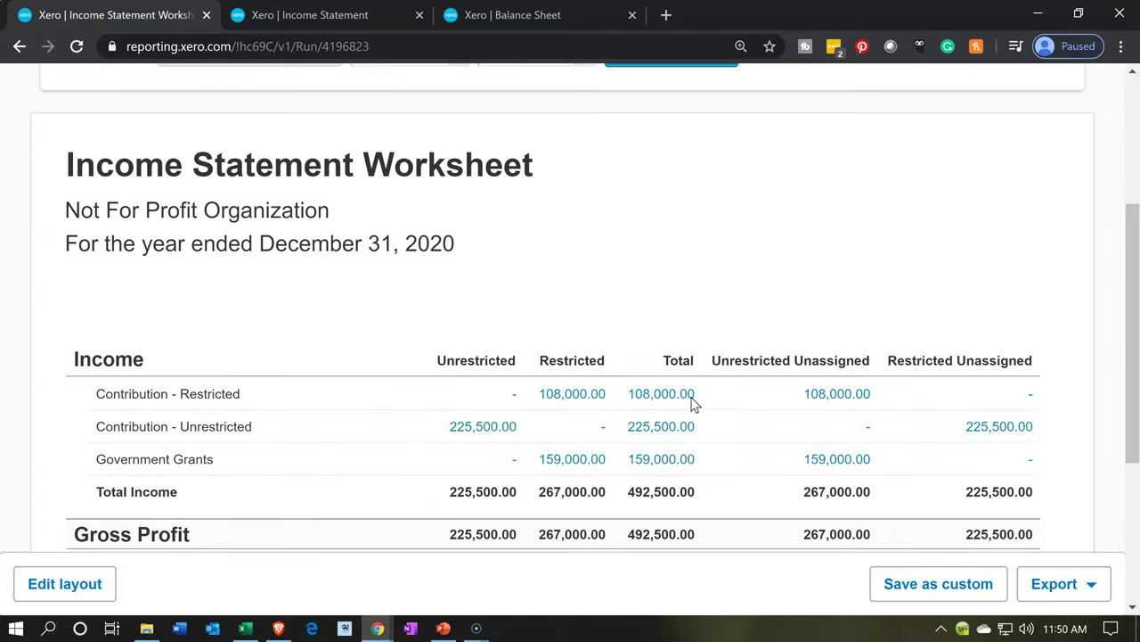
{"action": "scroll", "coordinate": [692, 403], "scroll_direction": "down", "scroll_amount": 1}
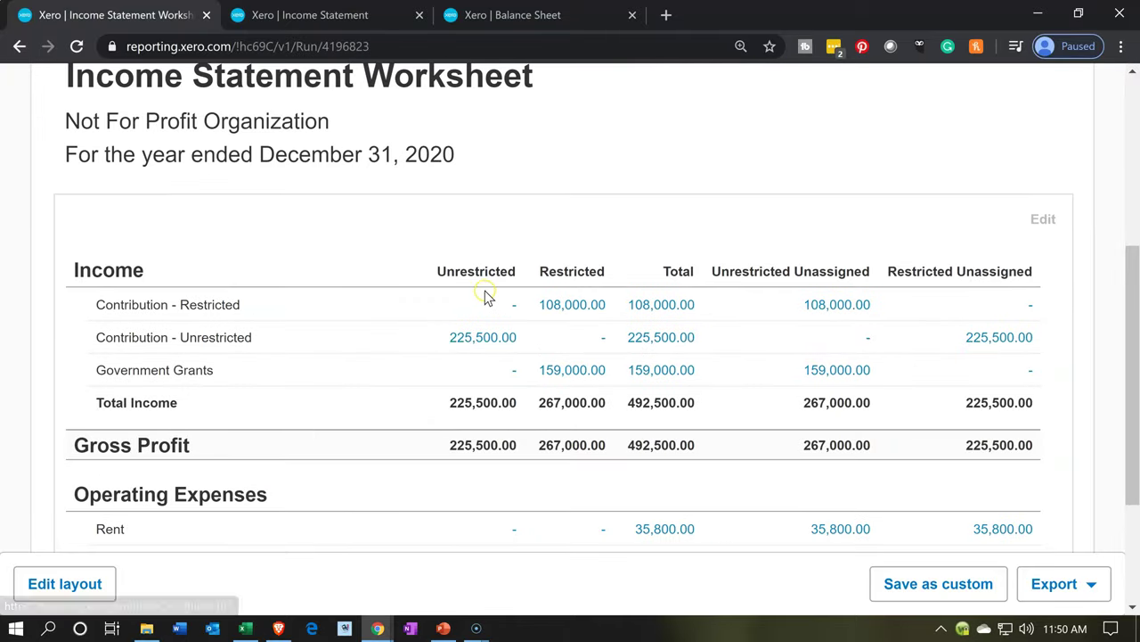
{"action": "scroll", "coordinate": [570, 286], "scroll_direction": "down", "scroll_amount": 1}
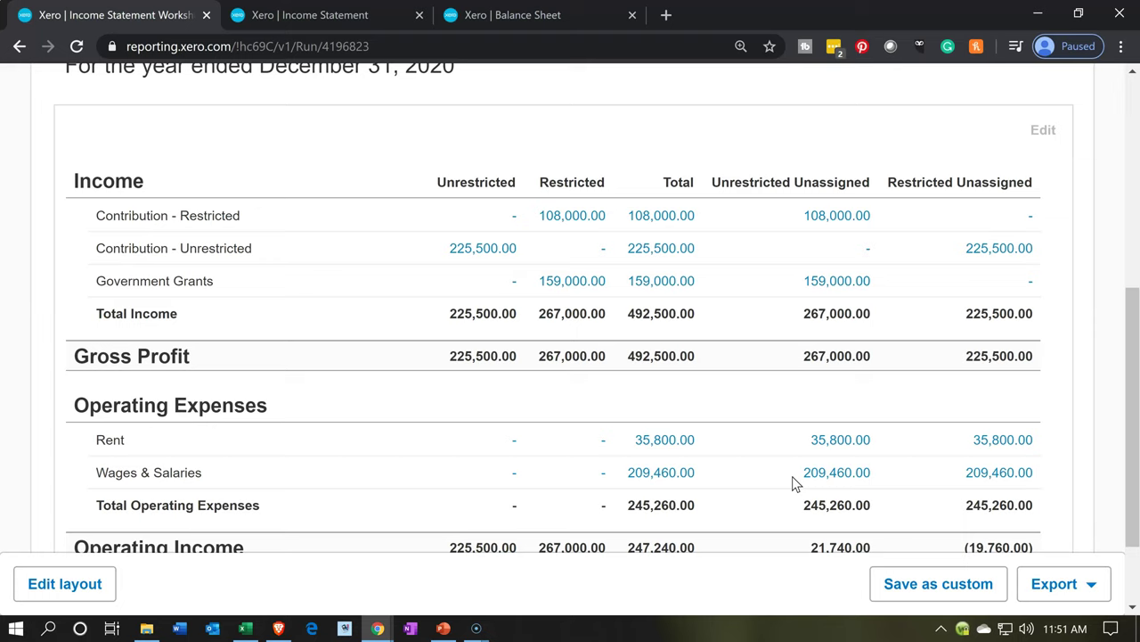
{"action": "left_click", "coordinate": [819, 455]}
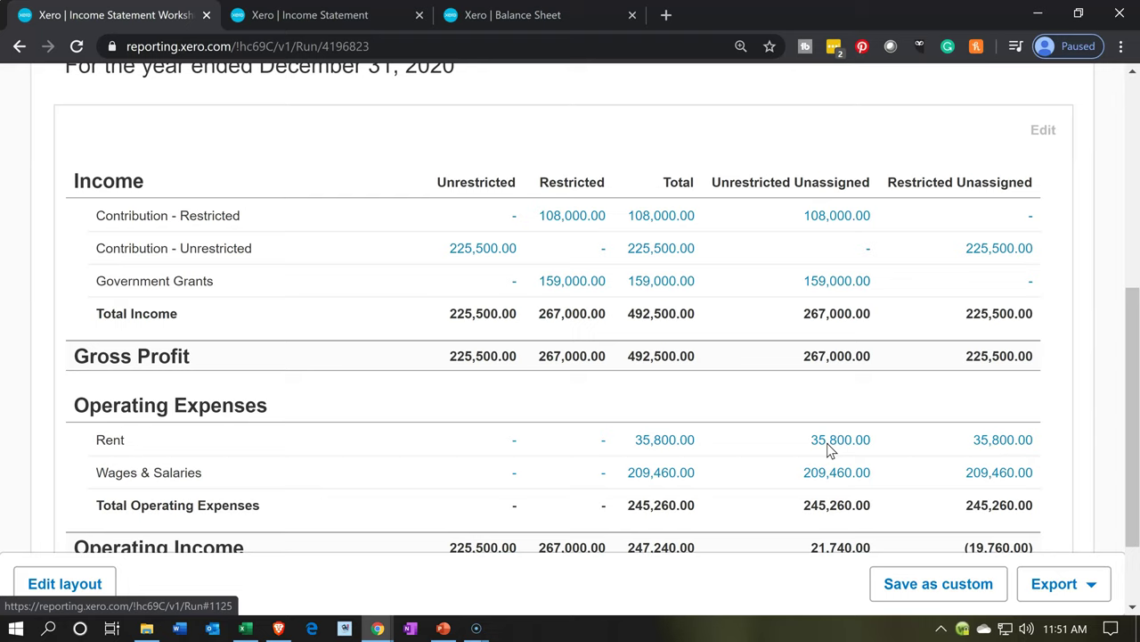
Duplicate the Income Statement Worksheet tab, then return to the Excel workbook.
{"action": "left_click", "coordinate": [147, 18]}
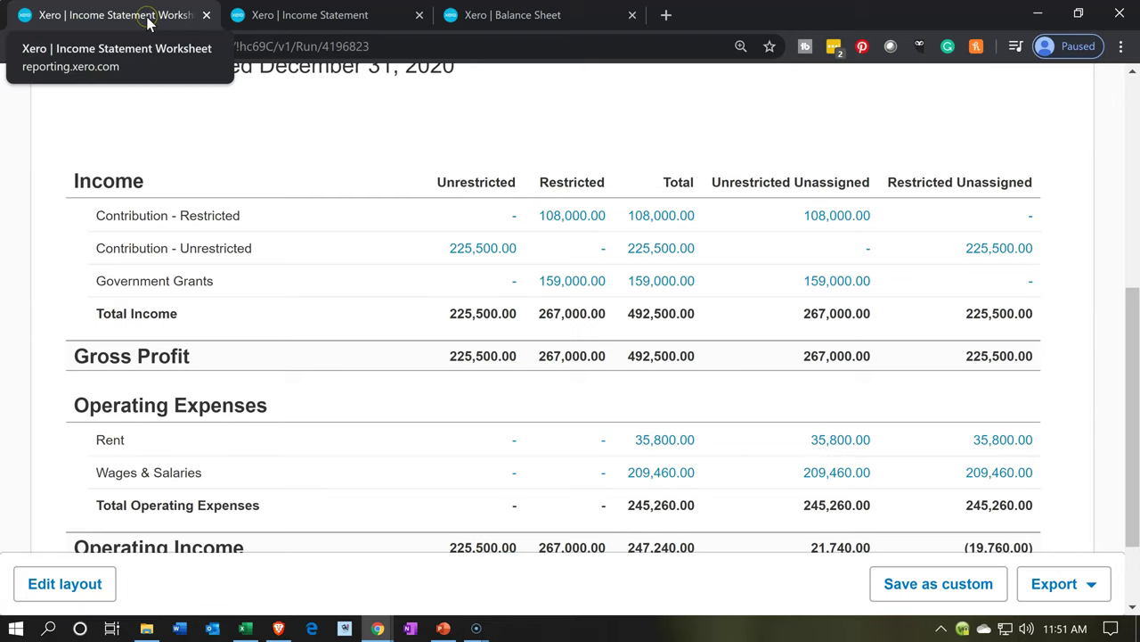
{"action": "right_click", "coordinate": [148, 22]}
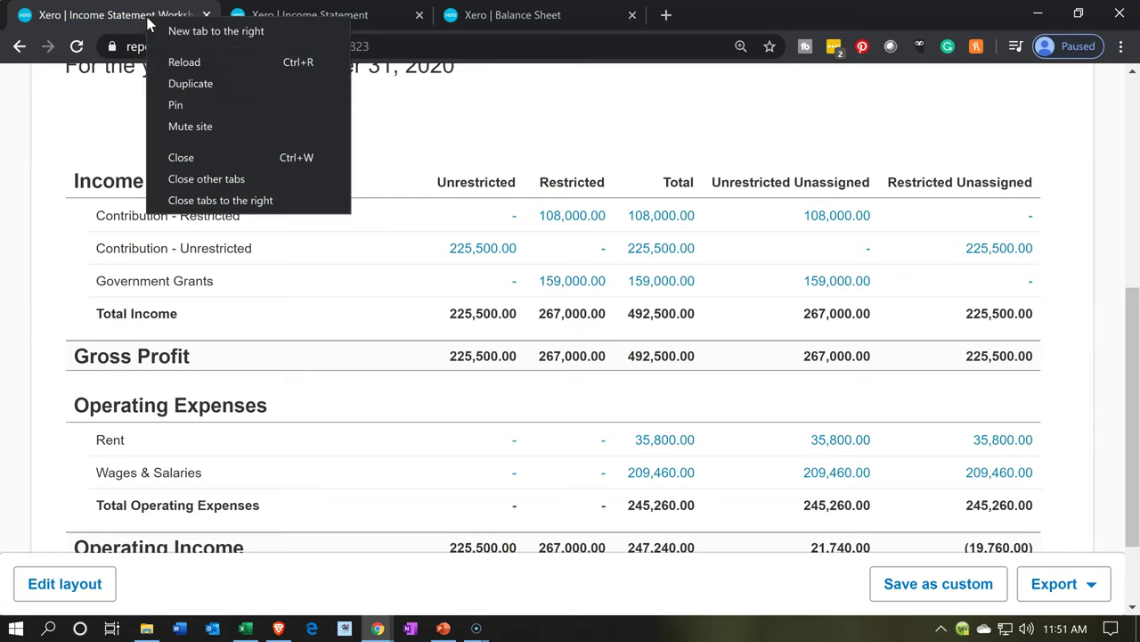
{"action": "left_click", "coordinate": [179, 84]}
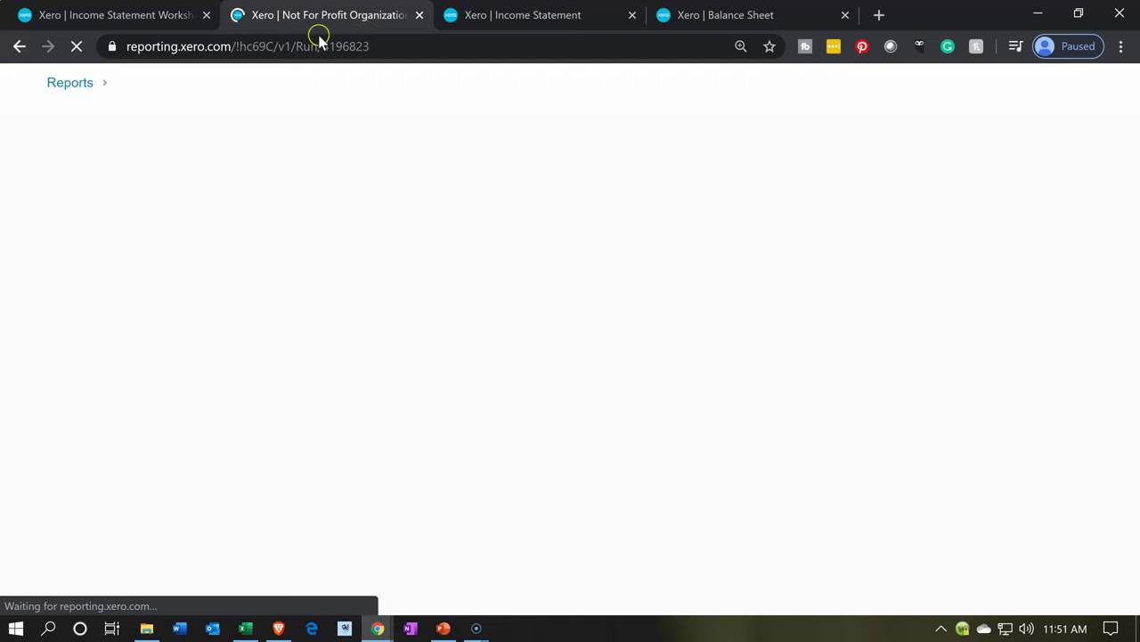
{"action": "left_click", "coordinate": [151, 20]}
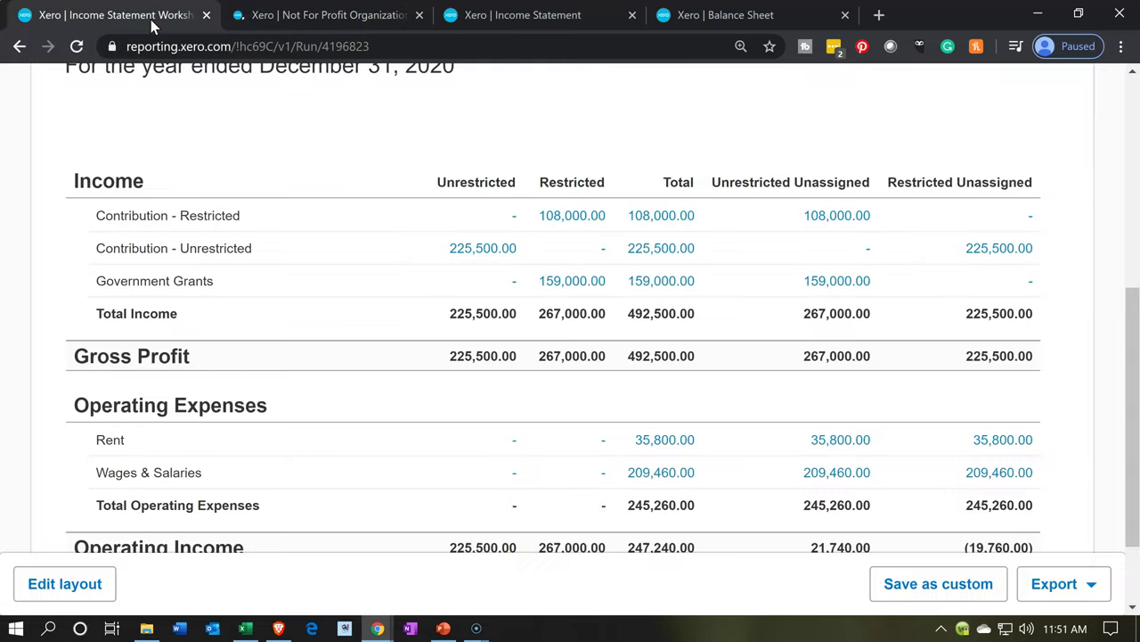
{"action": "left_click", "coordinate": [245, 631]}
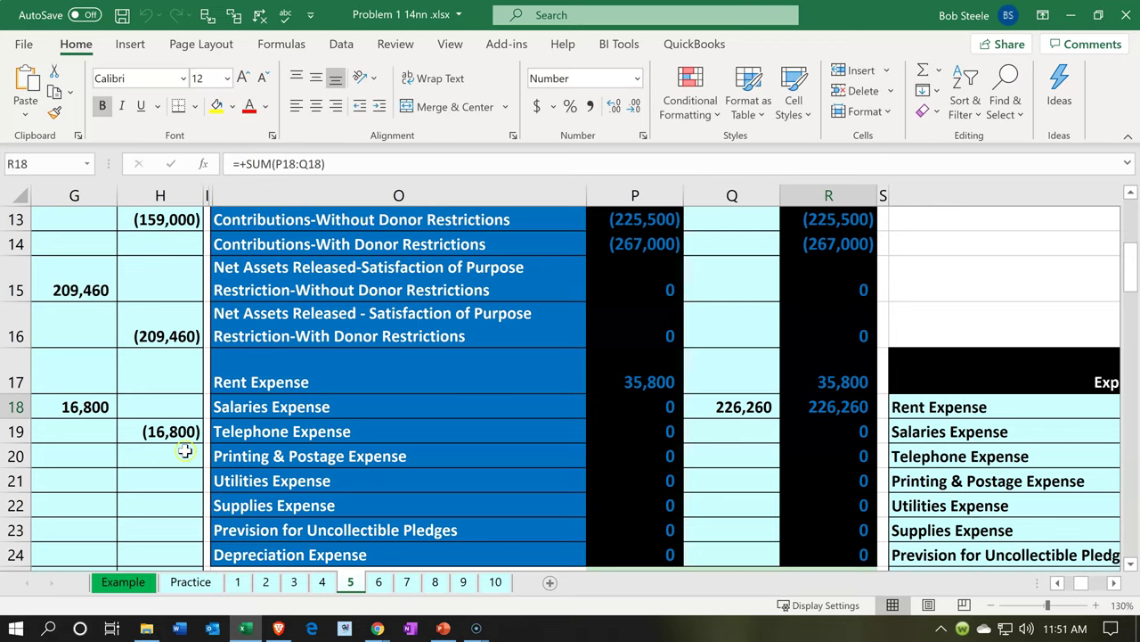
Inspect the formulas behind the 16,800 Salaries Expense and Salaries Payable entry, then return to Xero.
{"action": "left_click", "coordinate": [163, 429]}
{"action": "key", "text": "Left"}
{"action": "key", "text": "Left"}
{"action": "key", "text": "Left"}
{"action": "key", "text": "Left"}
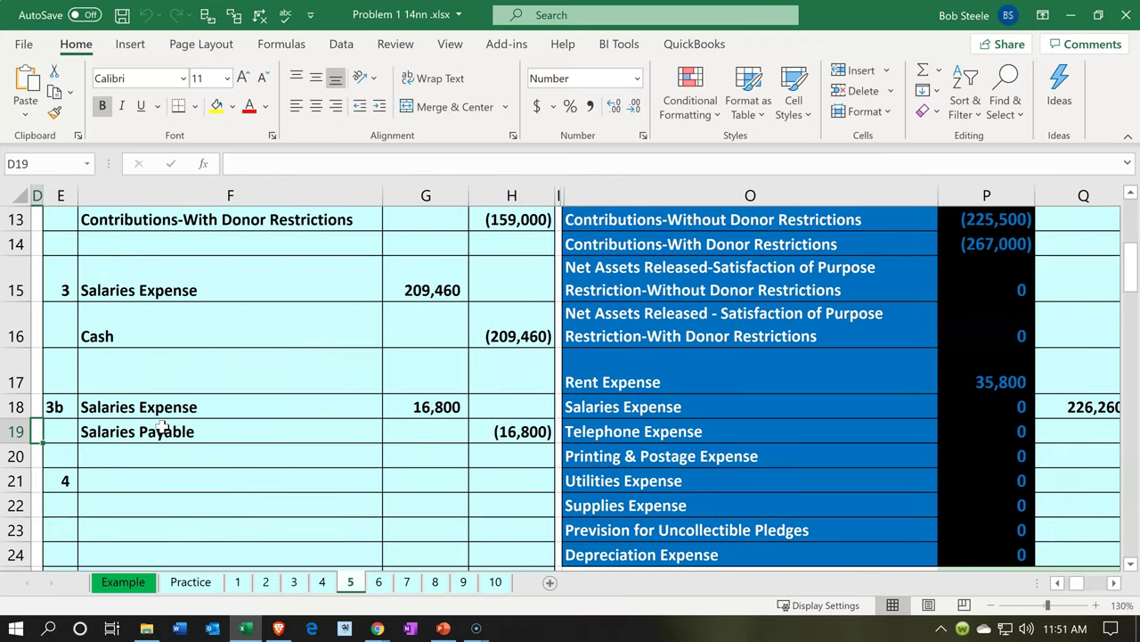
{"action": "scroll", "coordinate": [162, 428], "scroll_direction": "down", "scroll_amount": 1}
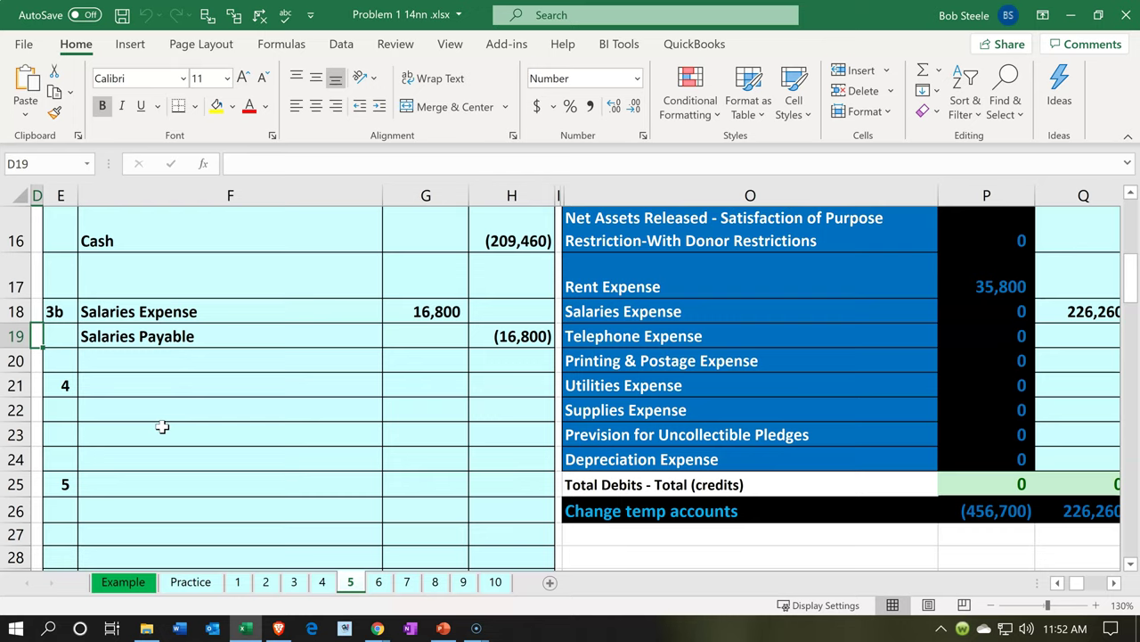
{"action": "left_click", "coordinate": [457, 307]}
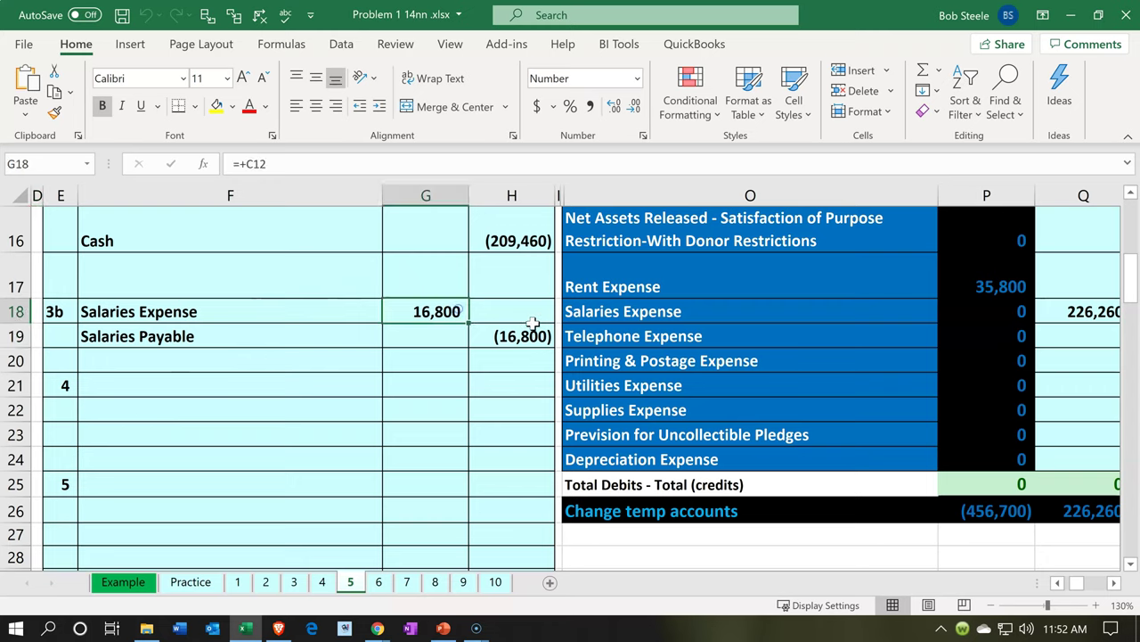
{"action": "left_click", "coordinate": [533, 325]}
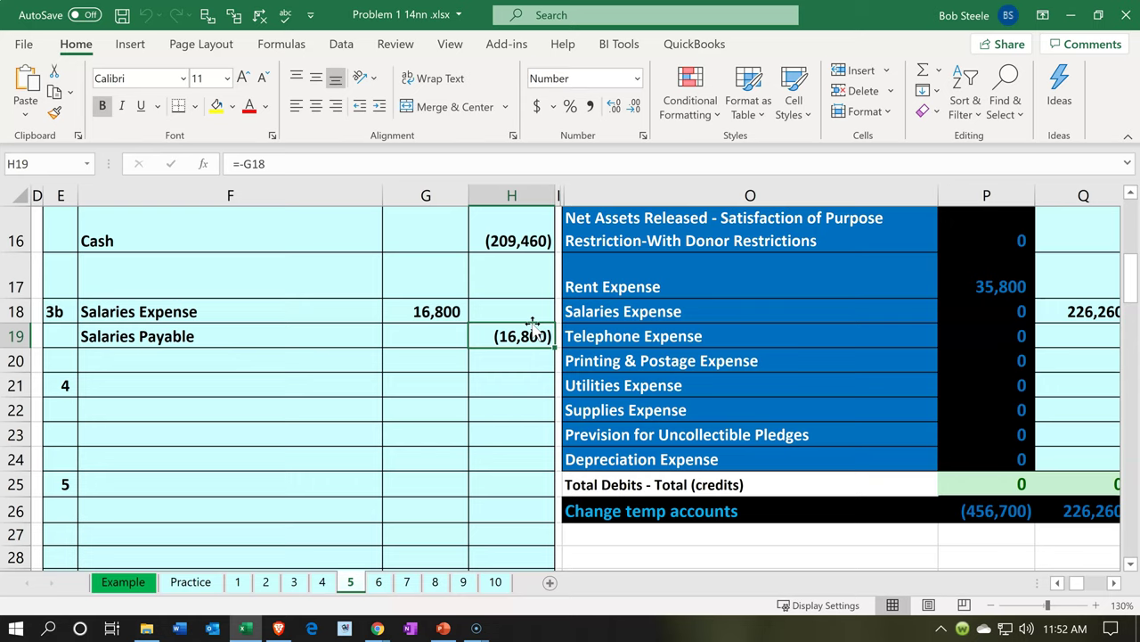
{"action": "left_click", "coordinate": [502, 375]}
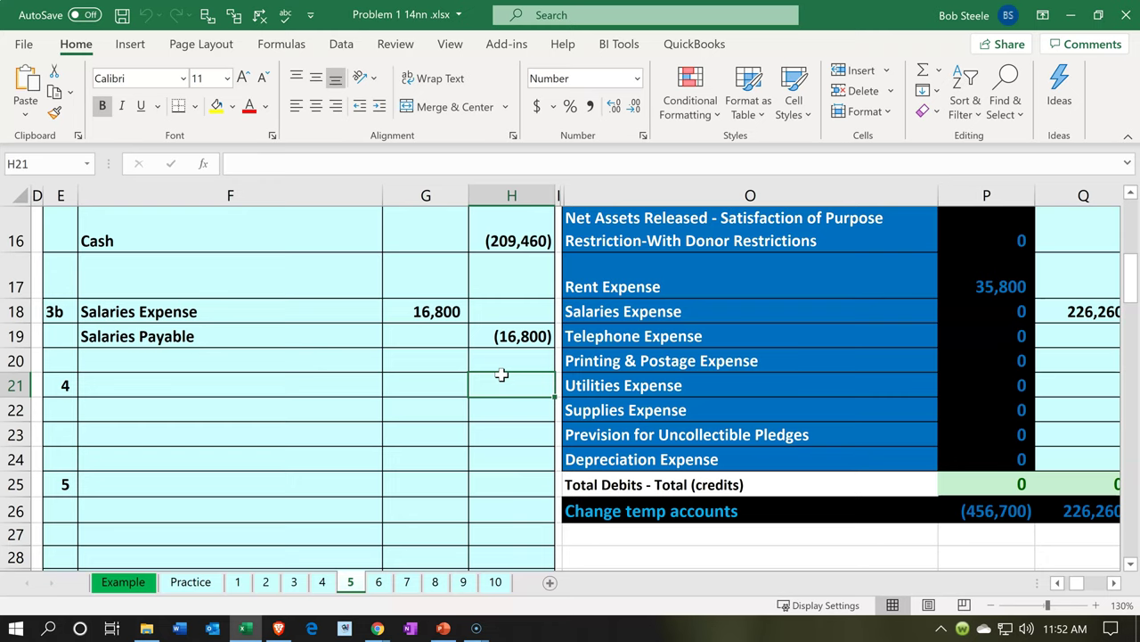
{"action": "left_click", "coordinate": [242, 631]}
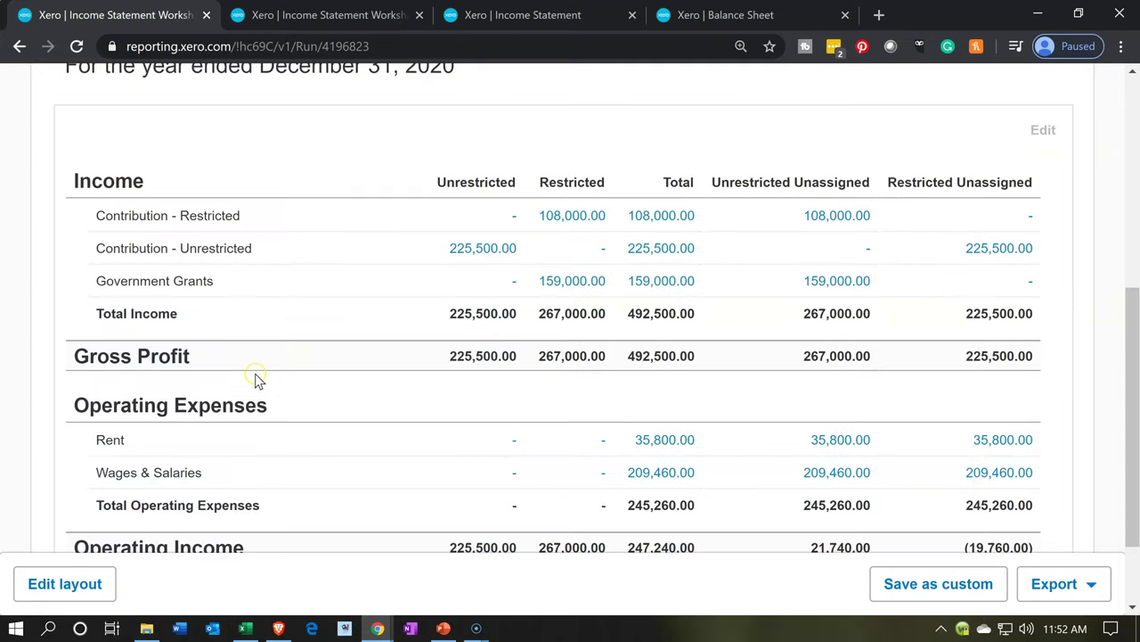
Reset the Xero page zoom to 100% and expand the Accounting menu.
{"action": "scroll", "coordinate": [254, 380], "scroll_direction": "up", "scroll_amount": 5}
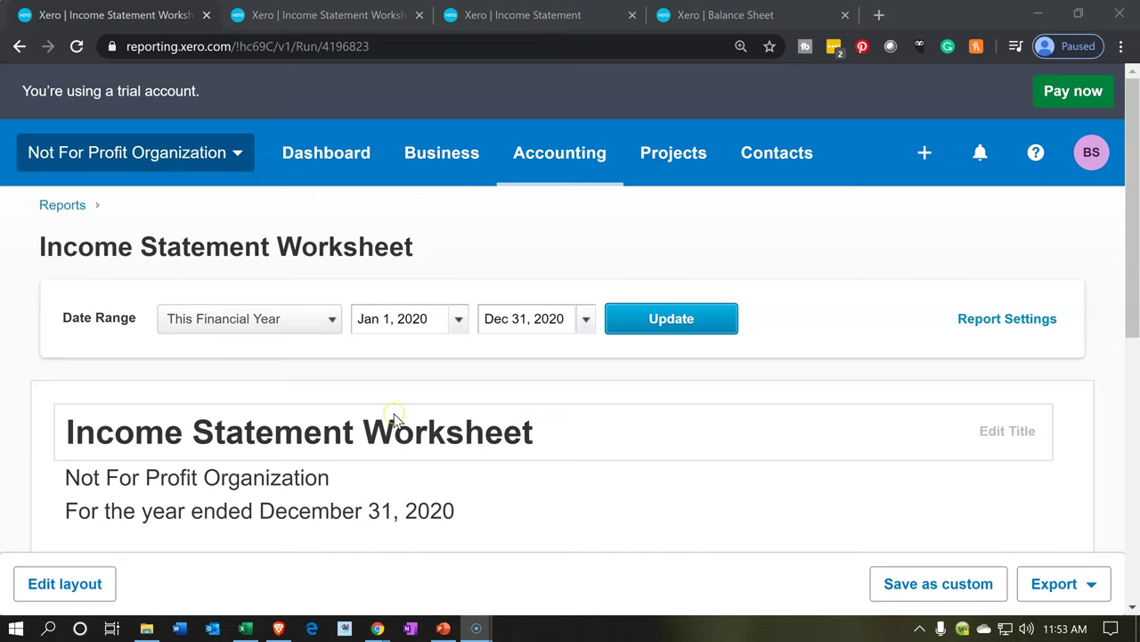
{"action": "key", "text": "ctrl+minus"}
{"action": "key", "text": "ctrl+minus"}
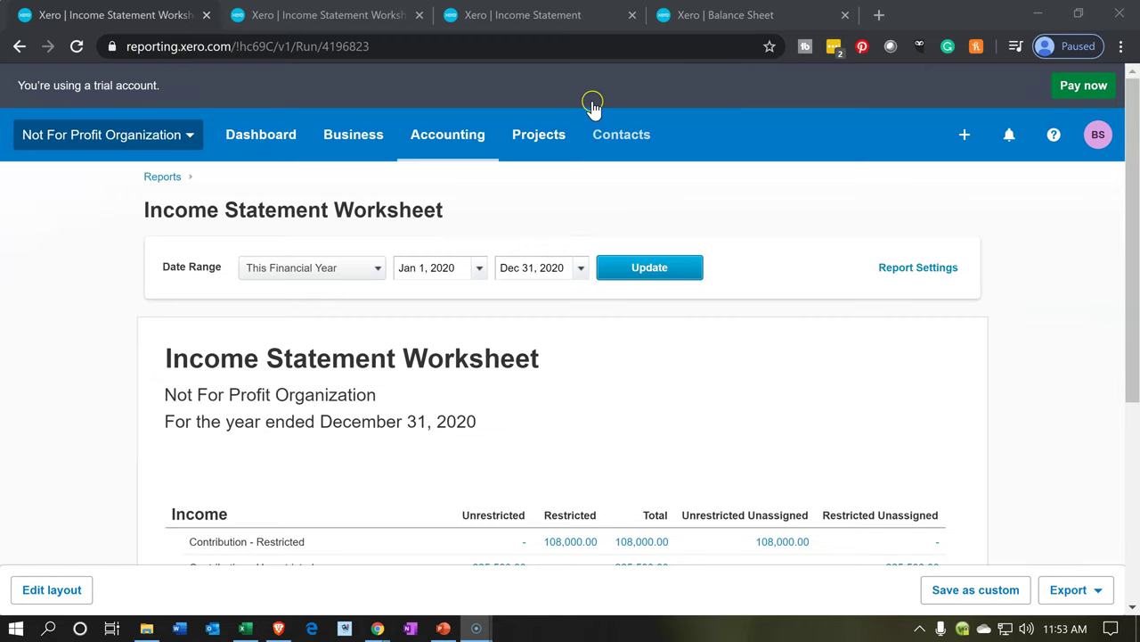
{"action": "left_click", "coordinate": [476, 140]}
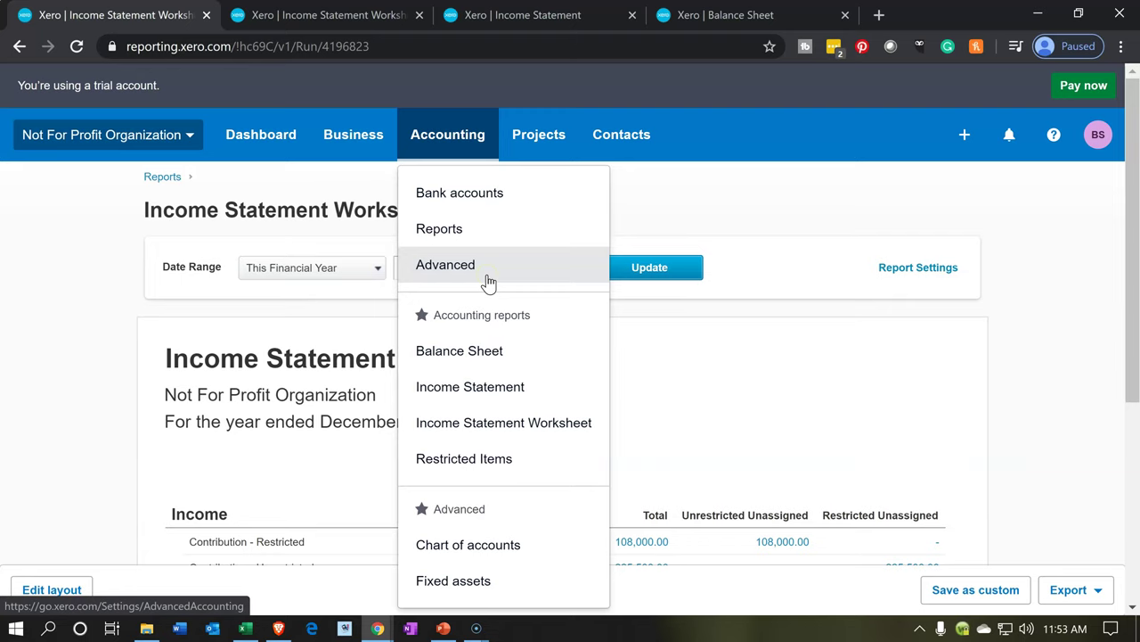
Go through Reports to the Journal Report and start a new manual journal.
{"action": "left_click", "coordinate": [476, 230]}
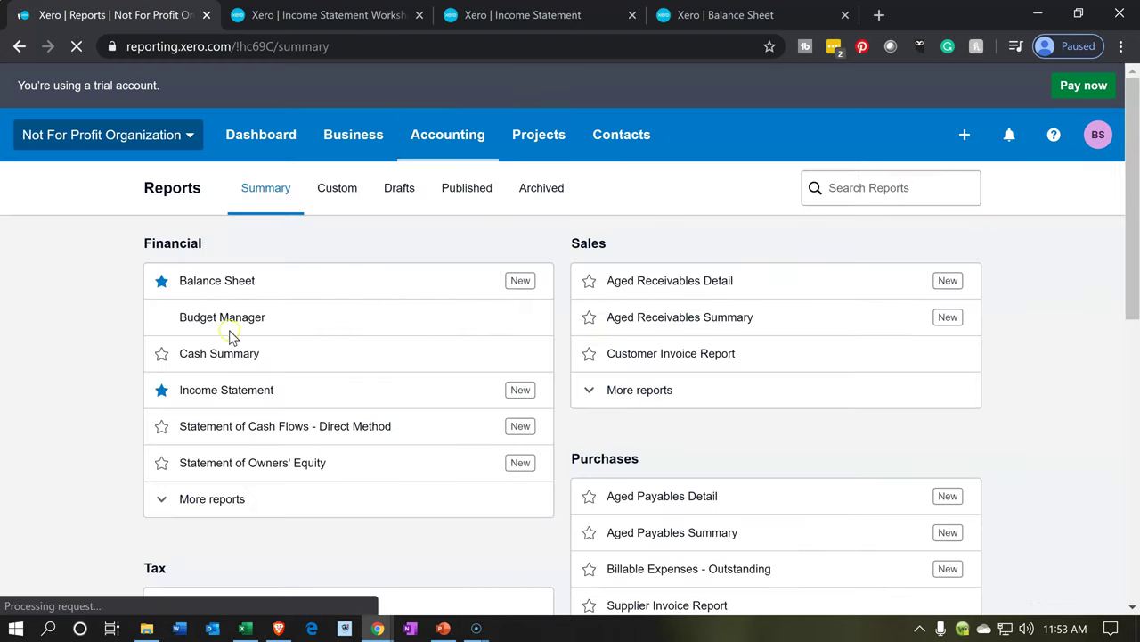
{"action": "scroll", "coordinate": [143, 388], "scroll_direction": "down", "scroll_amount": 3}
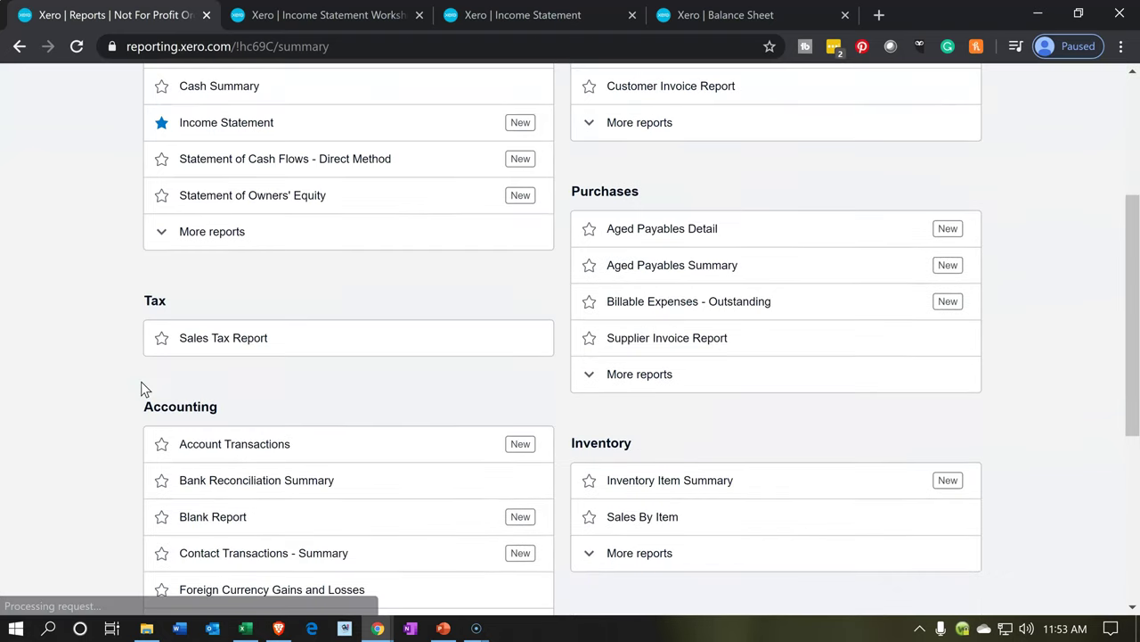
{"action": "scroll", "coordinate": [114, 392], "scroll_direction": "down", "scroll_amount": 2}
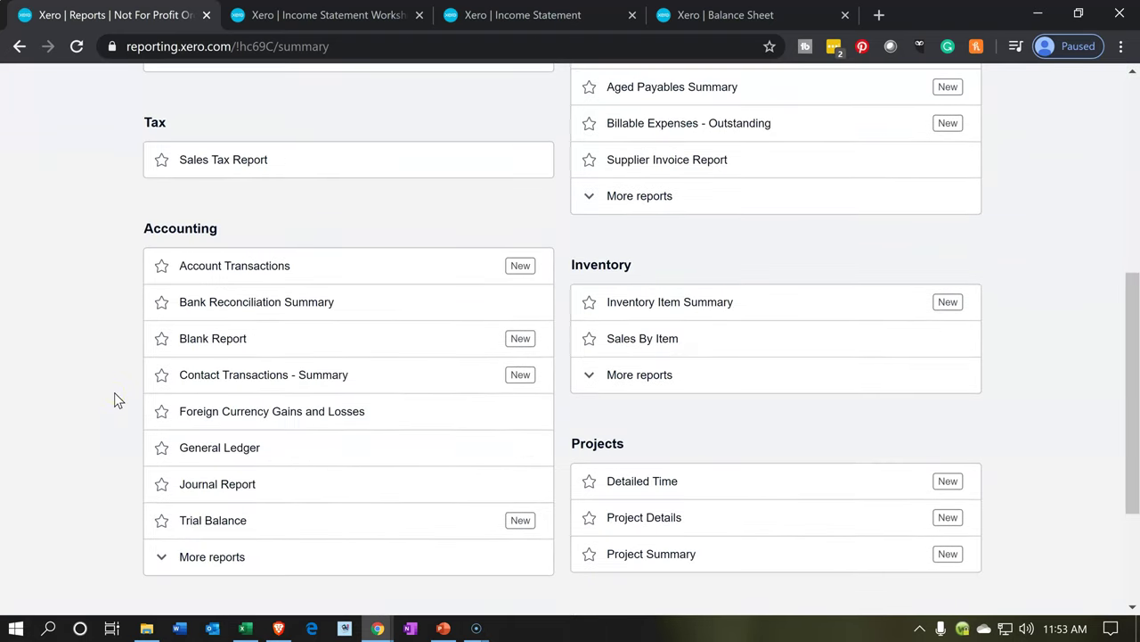
{"action": "scroll", "coordinate": [114, 400], "scroll_direction": "down", "scroll_amount": 1}
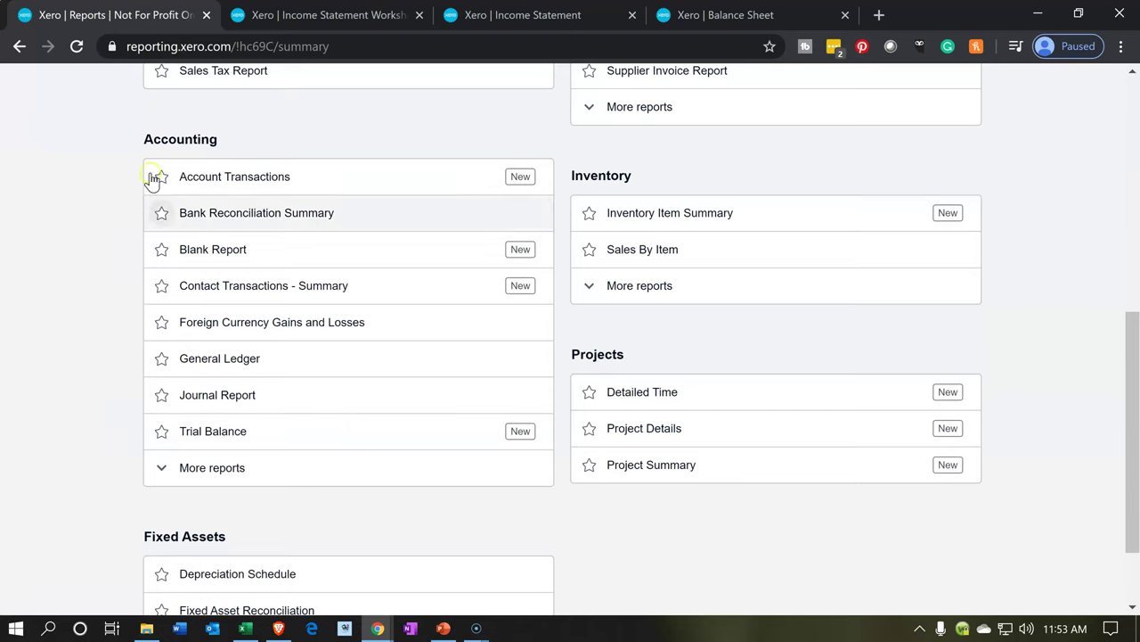
{"action": "left_click", "coordinate": [76, 431]}
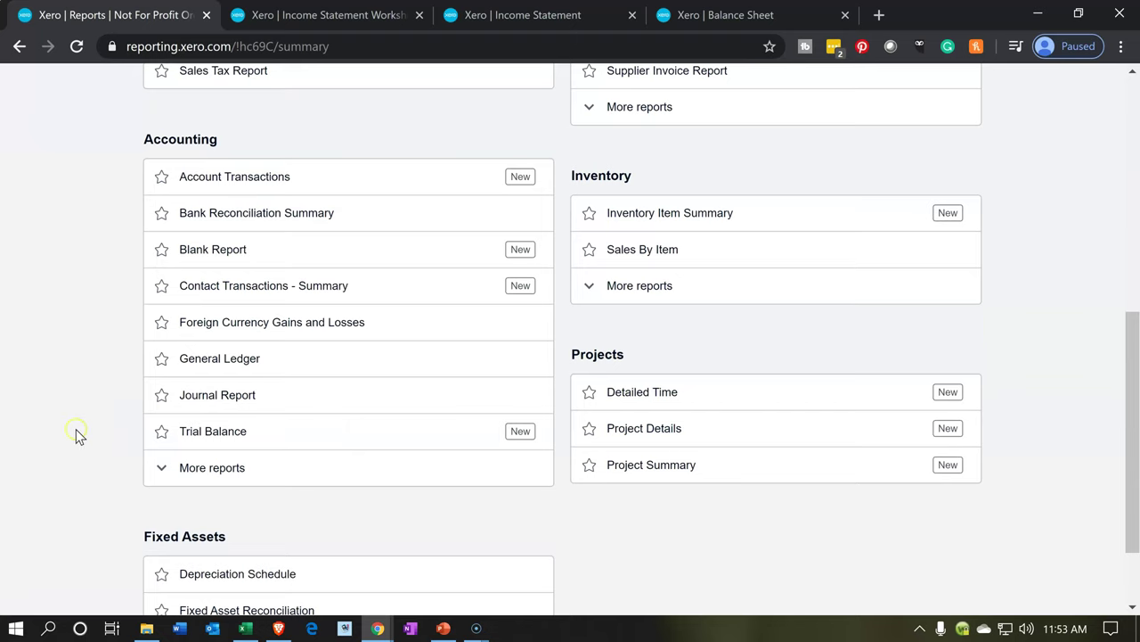
{"action": "left_click", "coordinate": [212, 406]}
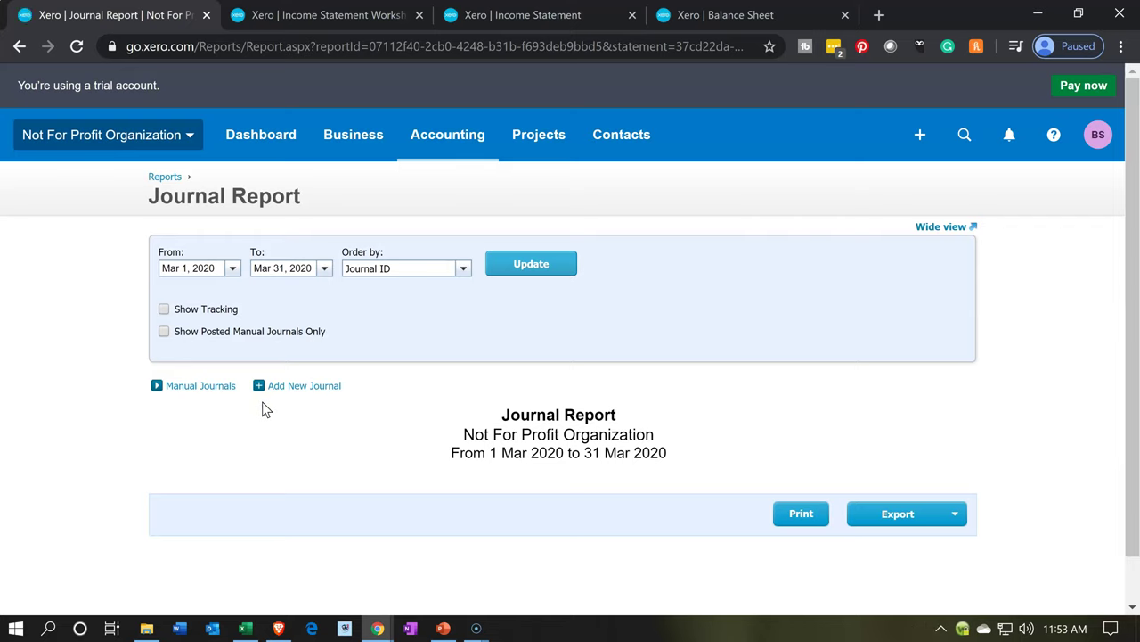
{"action": "left_click", "coordinate": [214, 395]}
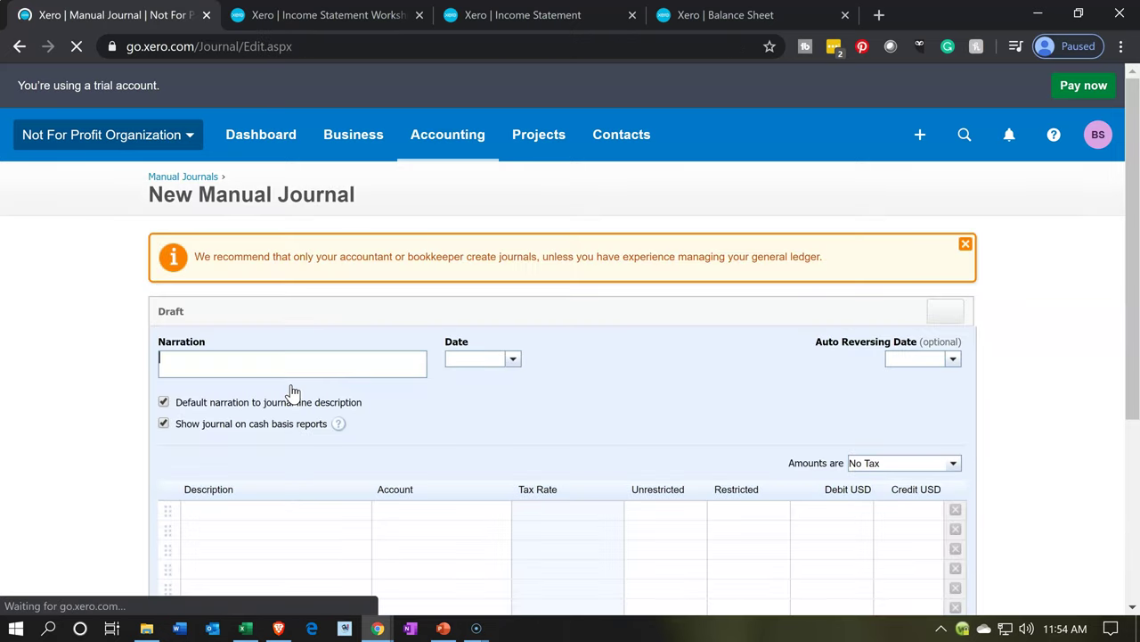
Enter the narration 'Adjusting Entry - Payroll', correcting the mistyped text.
{"action": "left_click", "coordinate": [186, 369]}
{"action": "left_click", "coordinate": [184, 365]}
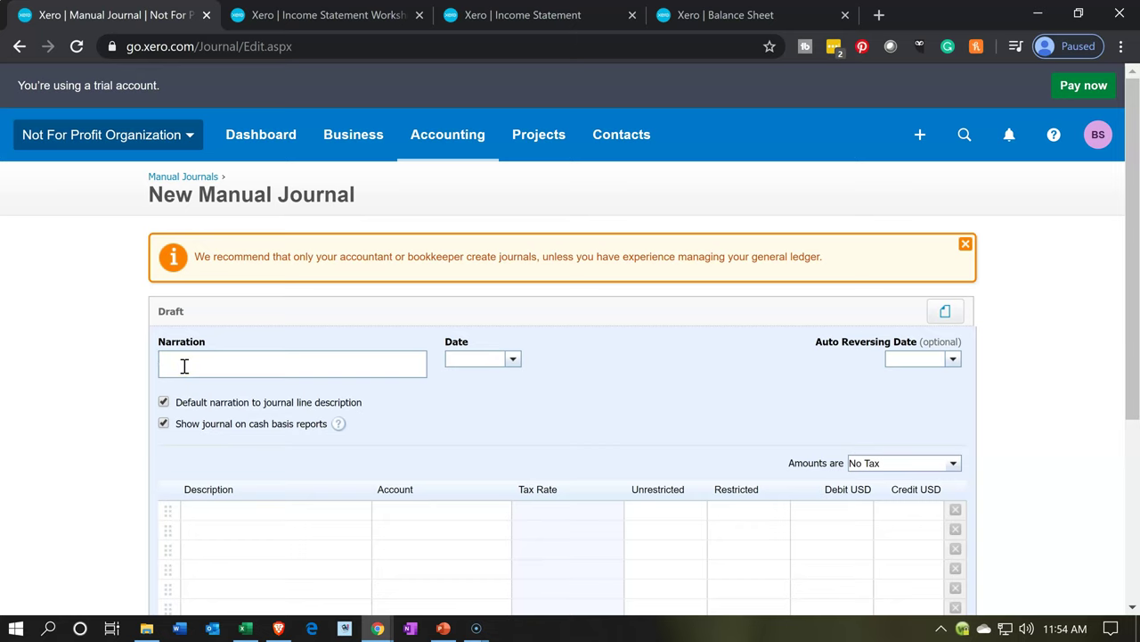
{"action": "type", "text": "Payroll"}
{"action": "key", "text": "ctrl+a"}
{"action": "key", "text": "BackSpace"}
{"action": "type", "text": "Adjusting Entry - ad"}
{"action": "key", "text": "BackSpace"}
{"action": "key", "text": "BackSpace"}
{"action": "type", "text": "Payroll"}
{"action": "key", "text": "Tab"}
Set the journal date to January 31, 2020.
{"action": "left_click", "coordinate": [513, 359]}
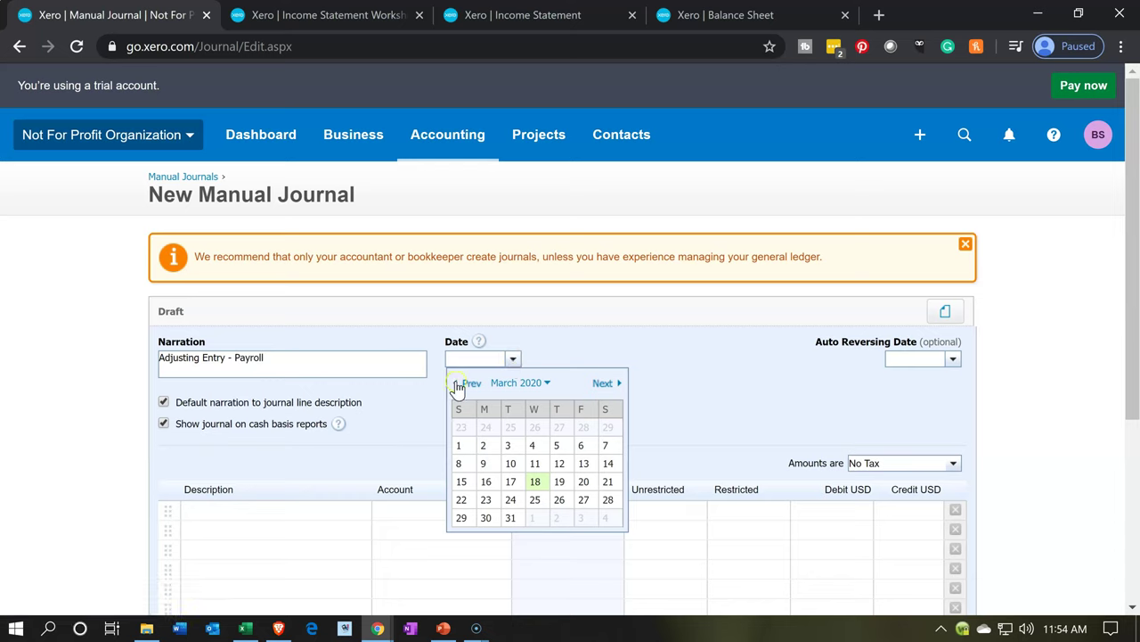
{"action": "left_click", "coordinate": [458, 385]}
{"action": "left_click", "coordinate": [458, 386]}
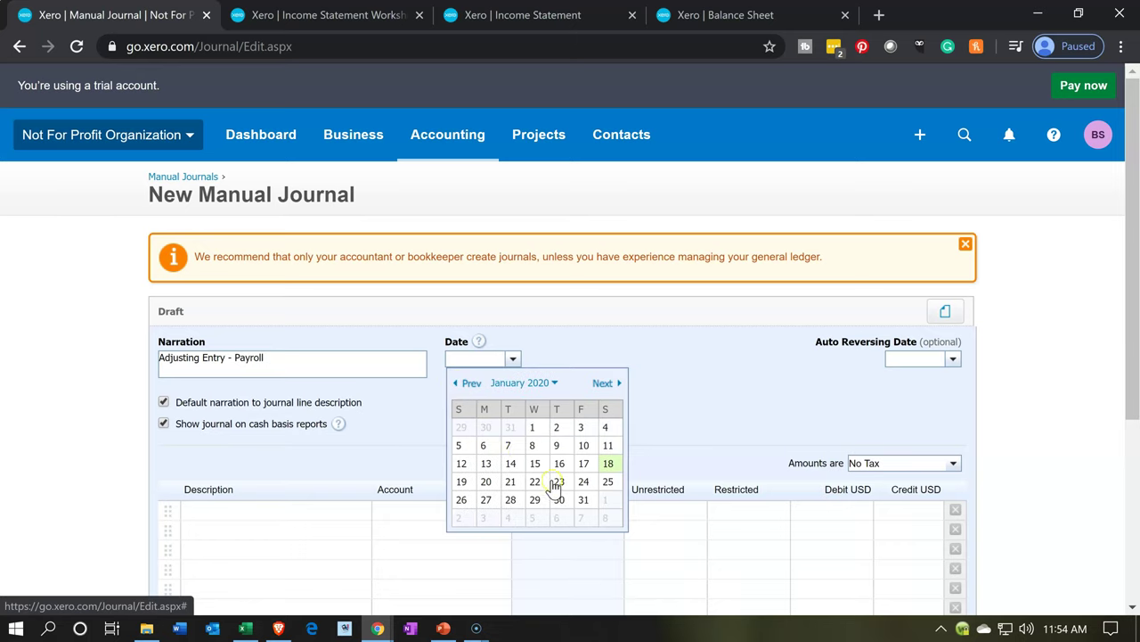
{"action": "left_click", "coordinate": [584, 499]}
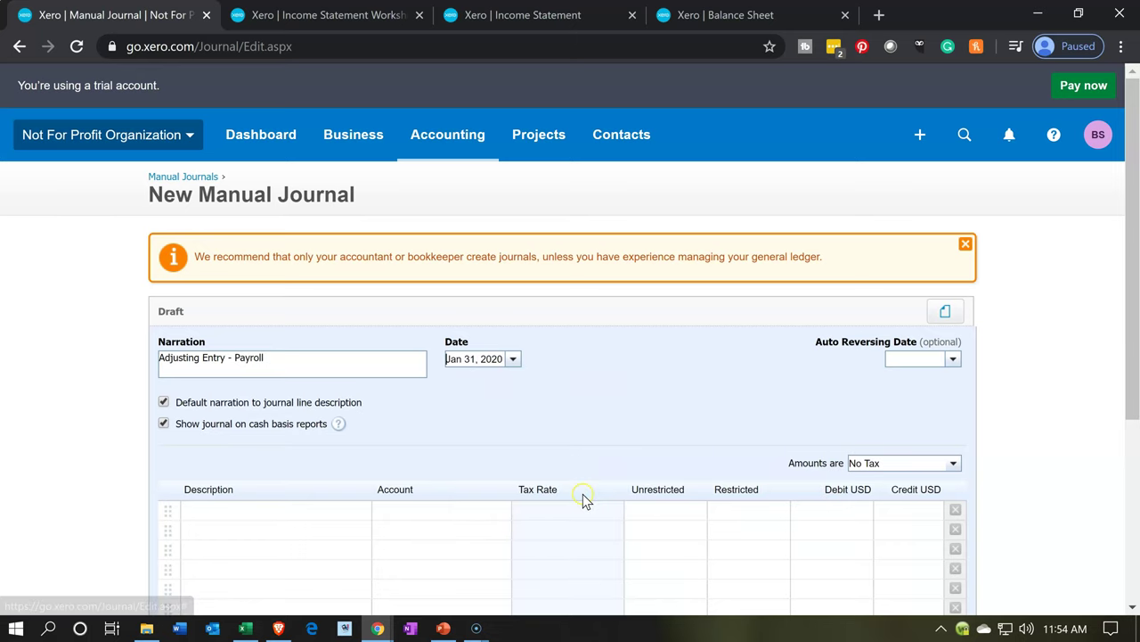
Set the first journal line's account to 6680 - Wages & Salaries.
{"action": "scroll", "coordinate": [578, 495], "scroll_direction": "down", "scroll_amount": 1}
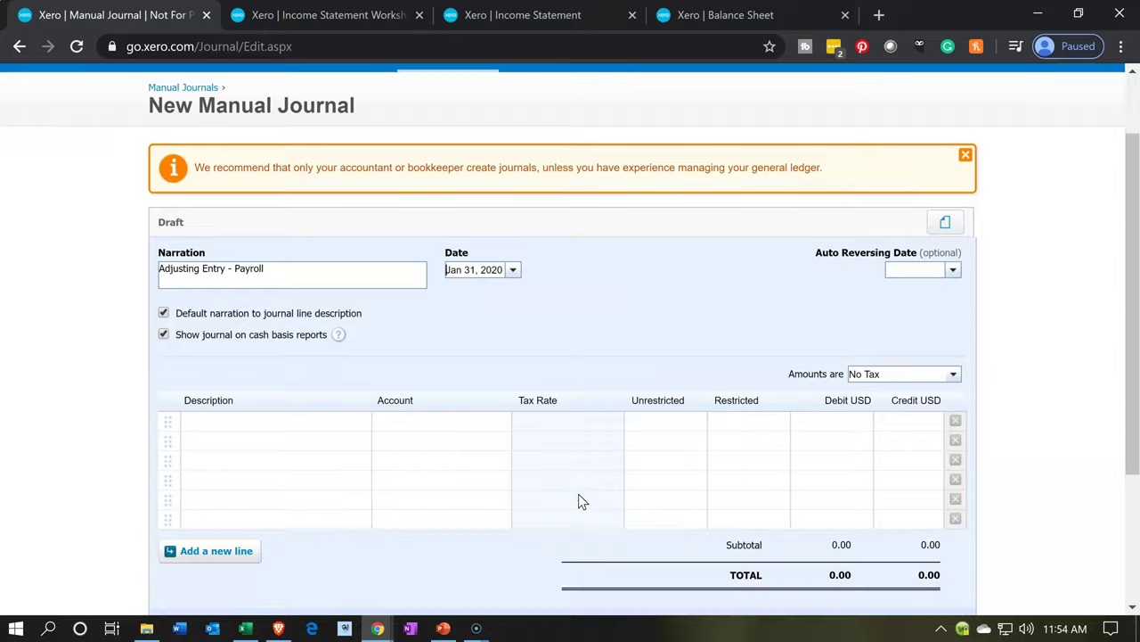
{"action": "left_click", "coordinate": [225, 434]}
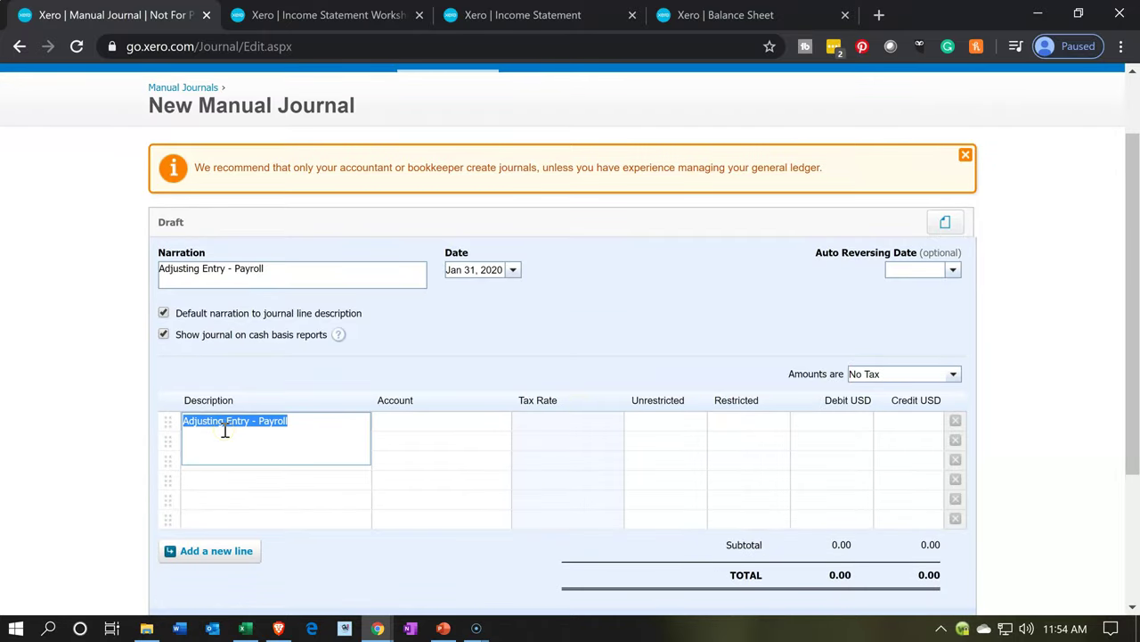
{"action": "key", "text": "Tab"}
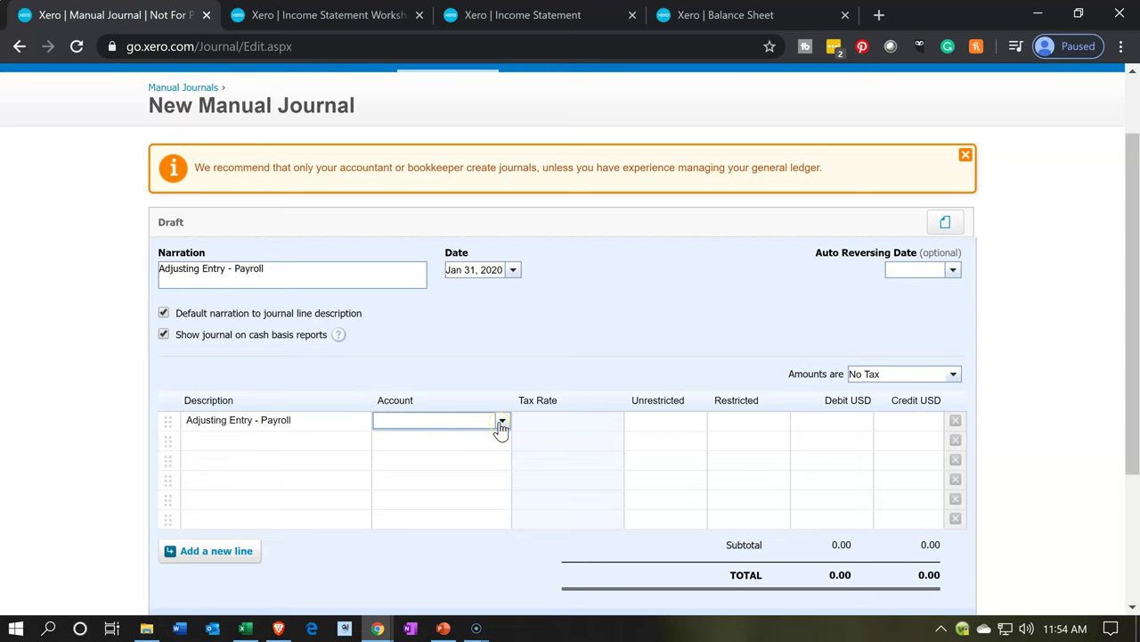
{"action": "type", "text": "wa"}
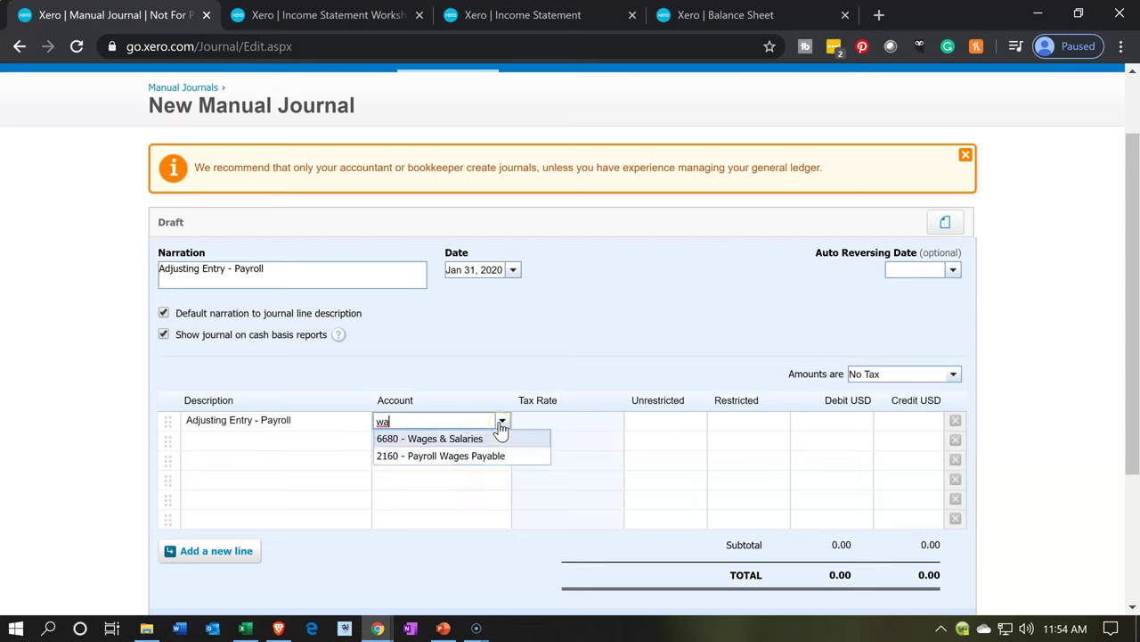
{"action": "key", "text": "Tab"}
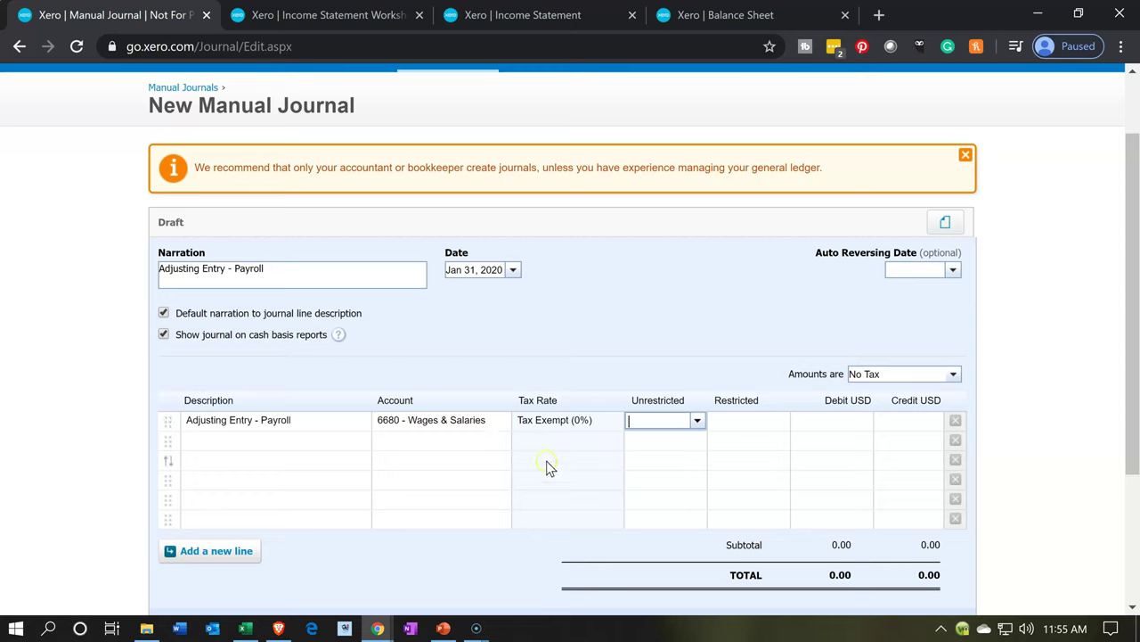
{"action": "left_click", "coordinate": [659, 440]}
{"action": "left_click", "coordinate": [769, 422]}
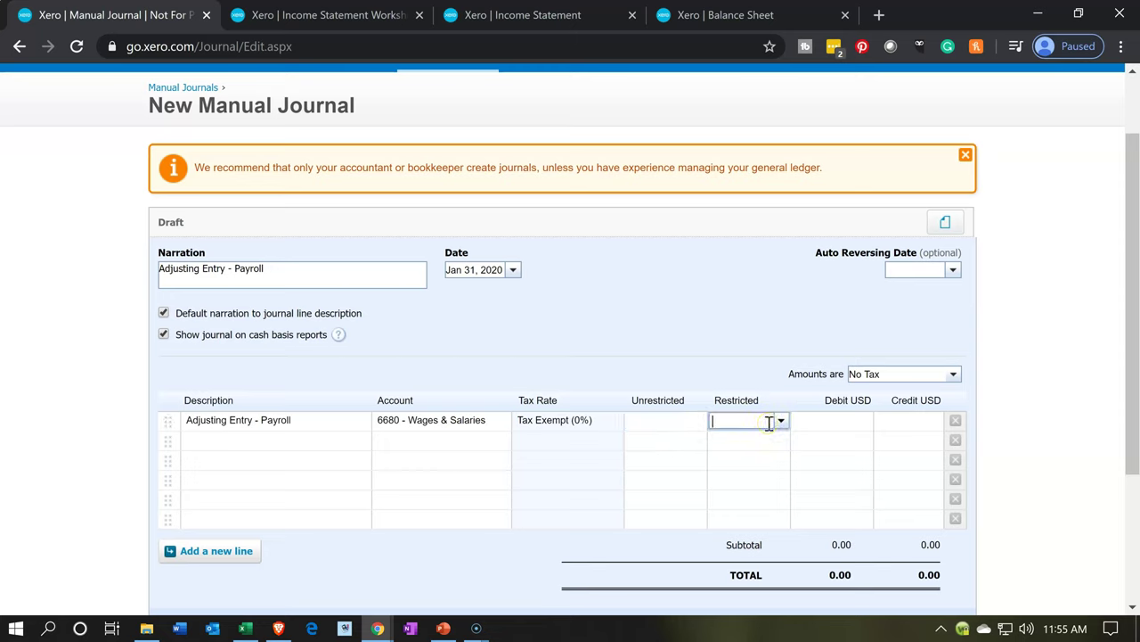
{"action": "left_click", "coordinate": [700, 428]}
{"action": "left_click", "coordinate": [720, 422]}
Debit 16,800.00 on the first line after checking the amount in Excel.
{"action": "left_click", "coordinate": [862, 422]}
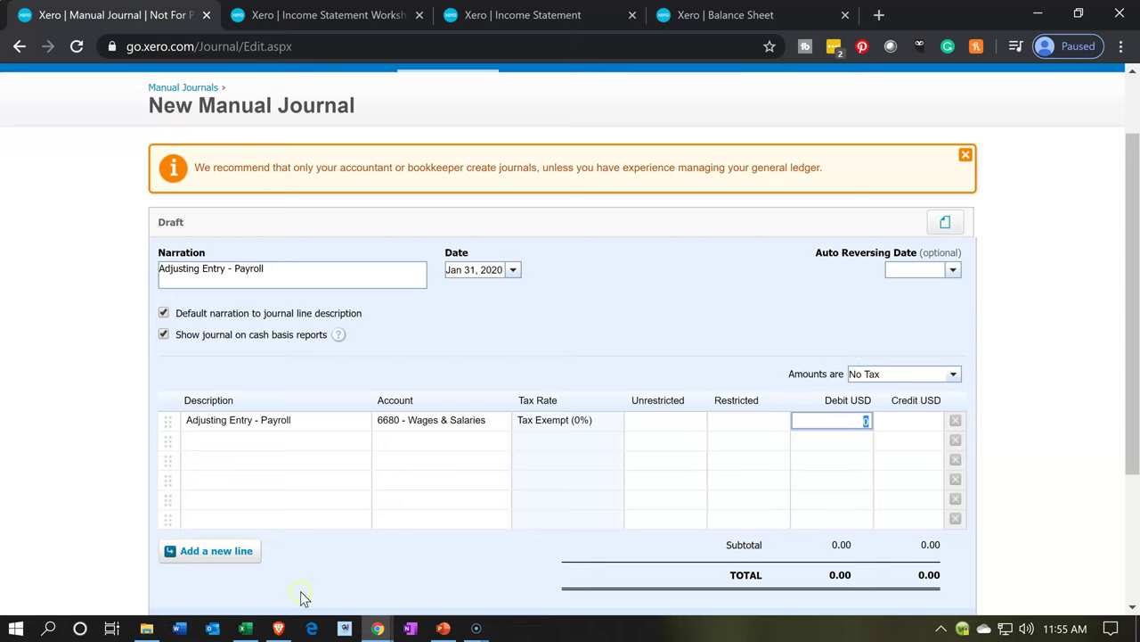
{"action": "left_click", "coordinate": [251, 631]}
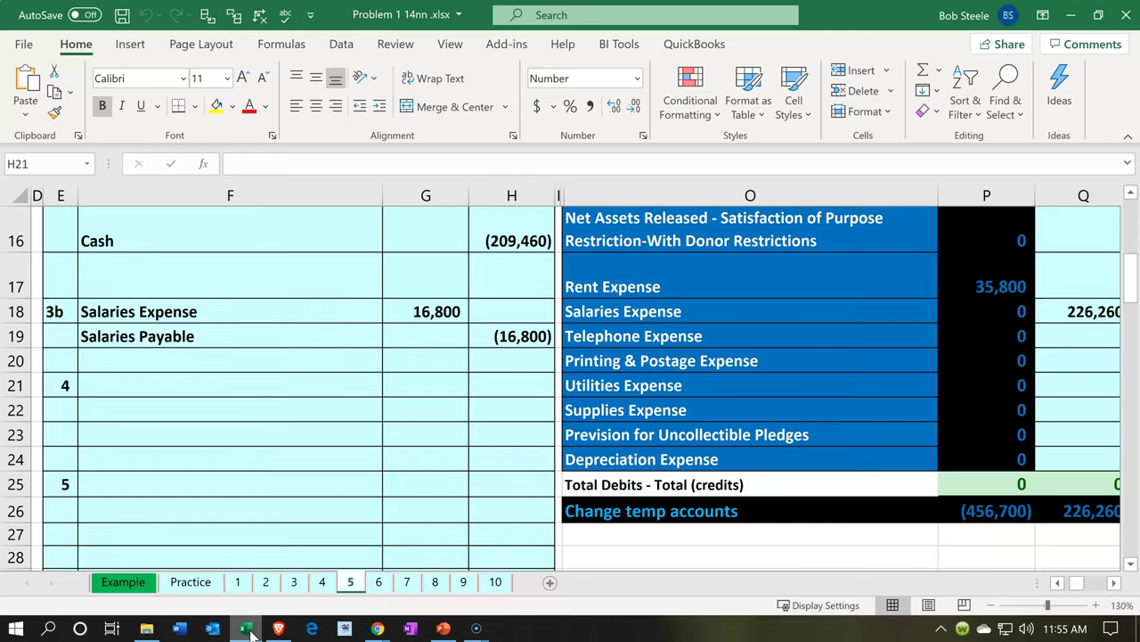
{"action": "left_click", "coordinate": [251, 631]}
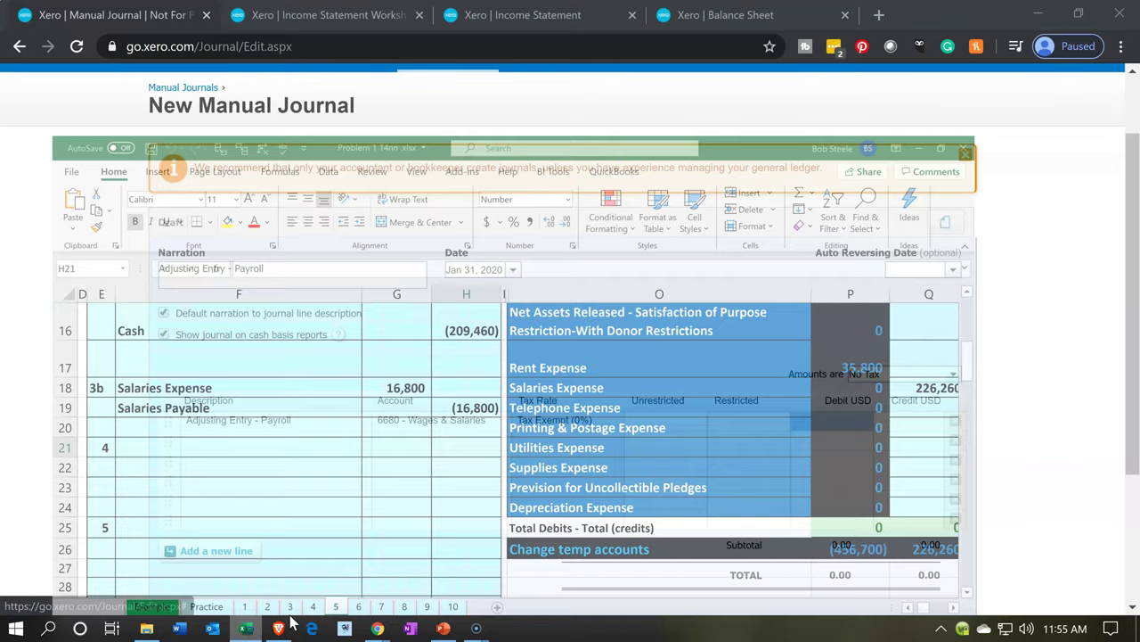
{"action": "left_click", "coordinate": [862, 417]}
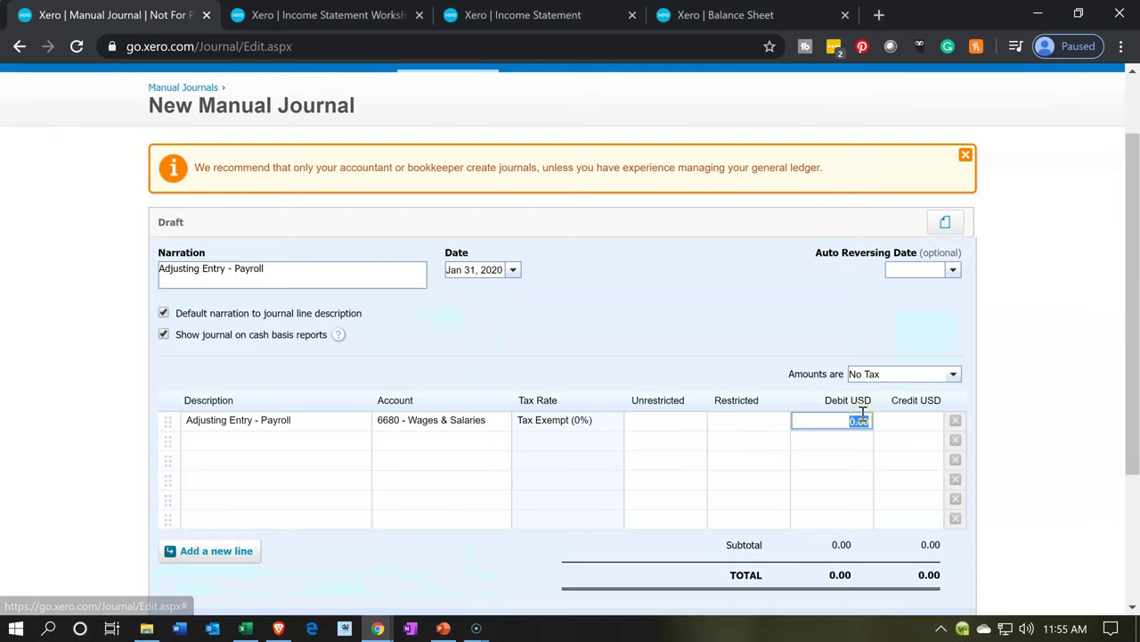
{"action": "type", "text": "16,800."}
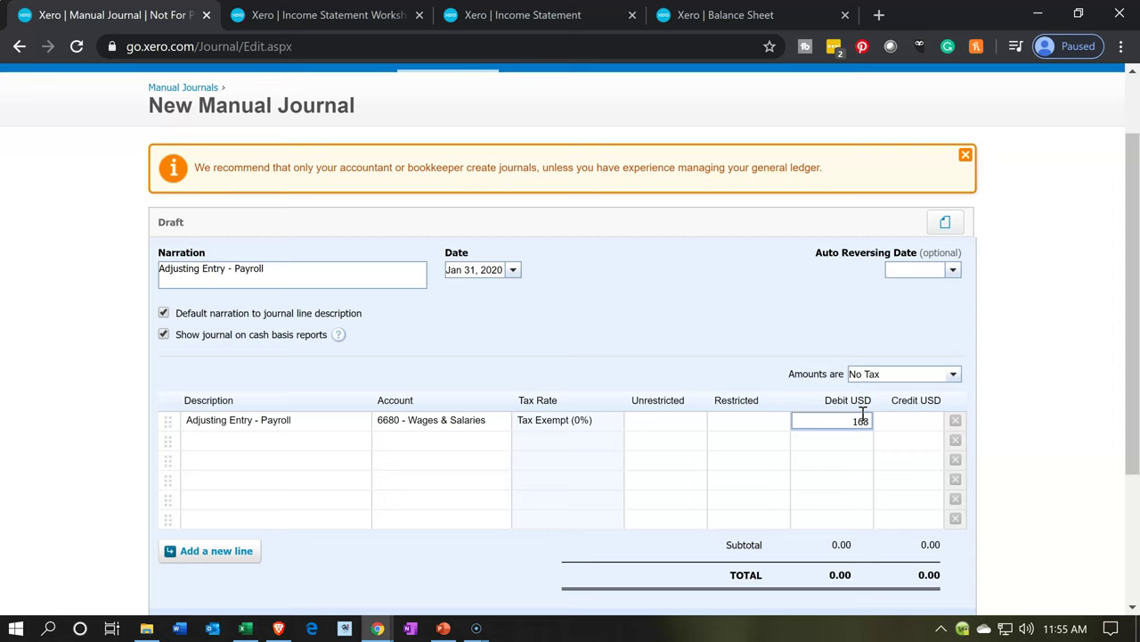
{"action": "type", "text": "00"}
{"action": "key", "text": "Tab"}
{"action": "key", "text": "Tab"}
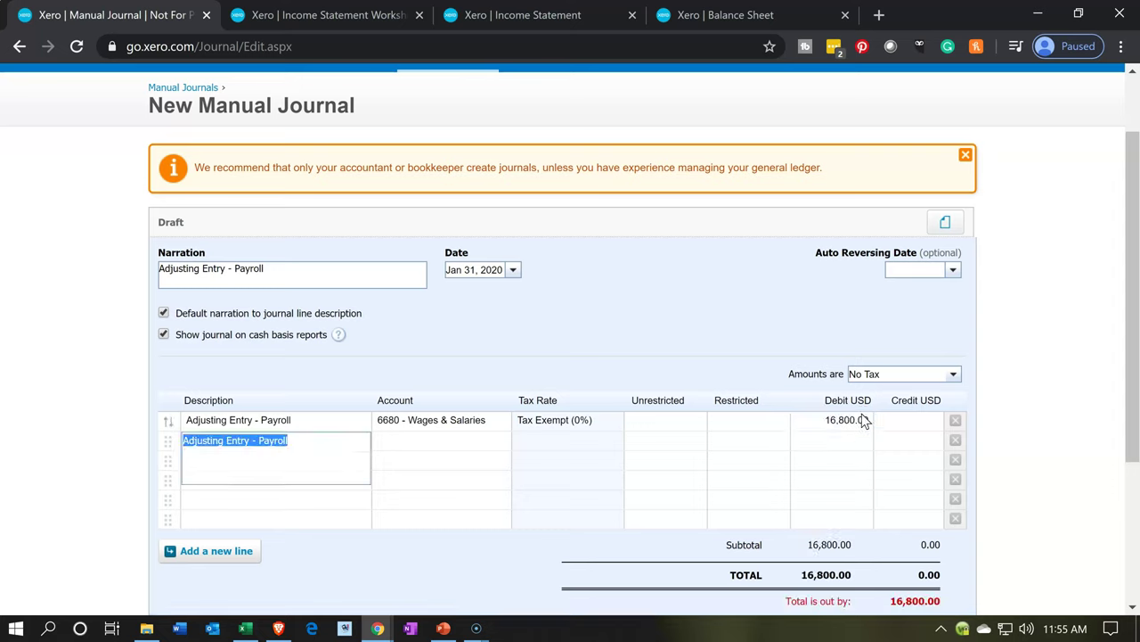
{"action": "key", "text": "Tab"}
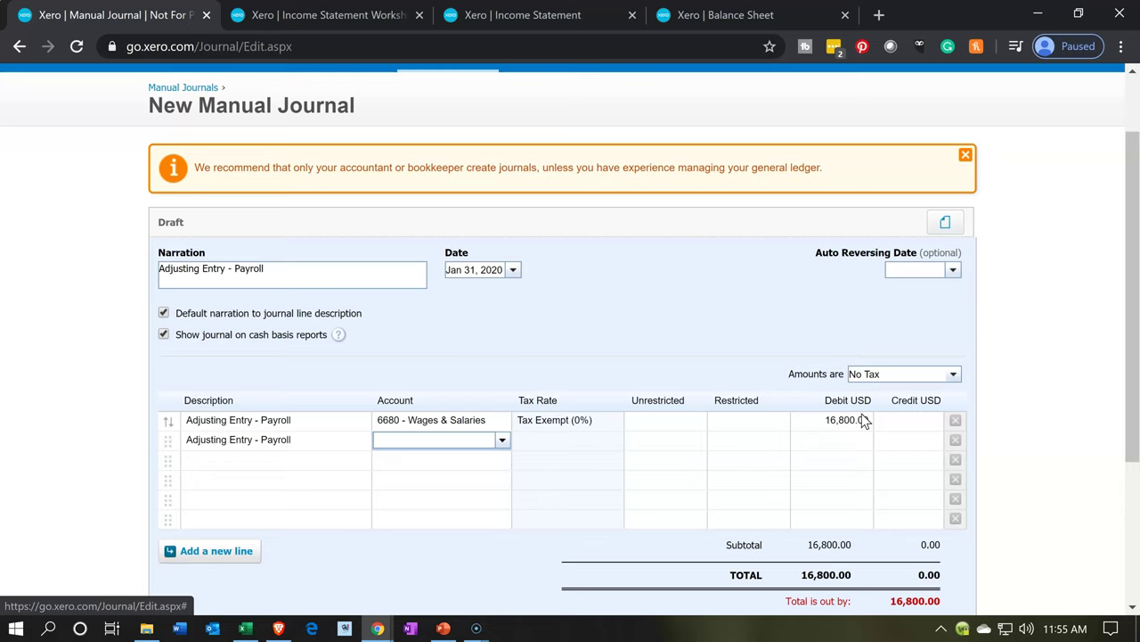
Set the second line's account to 2160 - Payroll Wages Payable.
{"action": "left_click", "coordinate": [502, 441]}
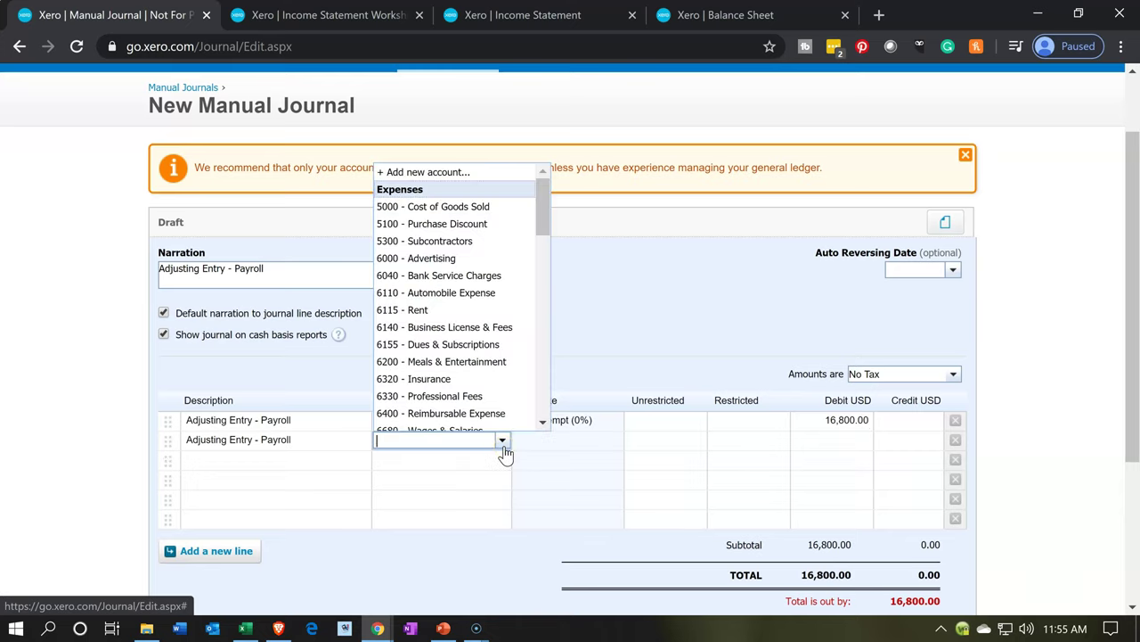
{"action": "scroll", "coordinate": [489, 383], "scroll_direction": "up", "scroll_amount": 1}
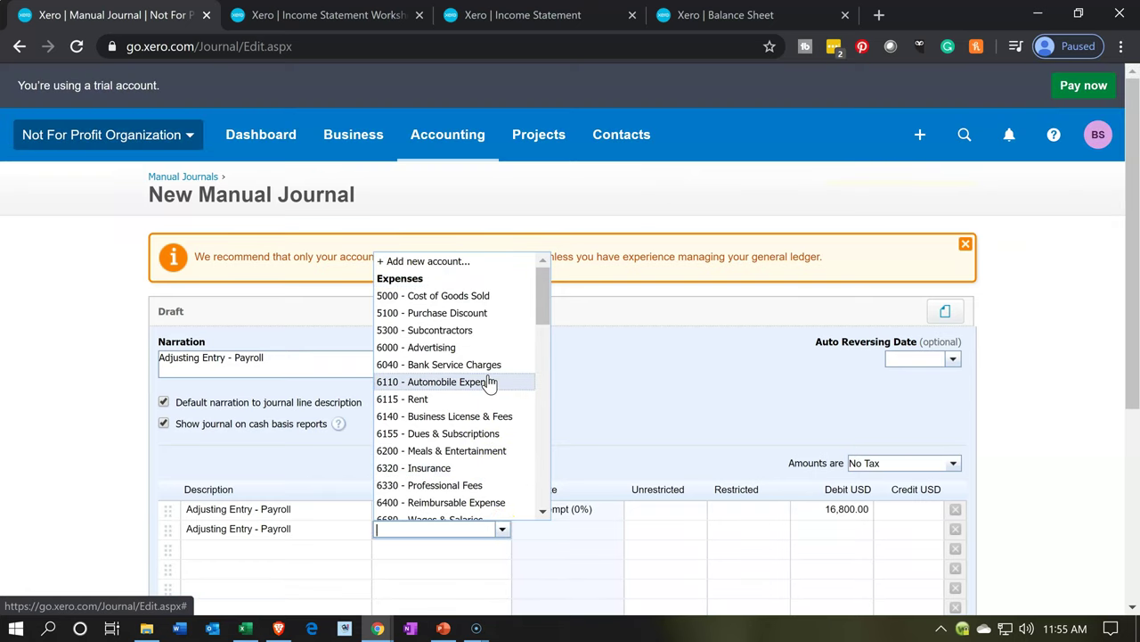
{"action": "scroll", "coordinate": [489, 383], "scroll_direction": "down", "scroll_amount": 5}
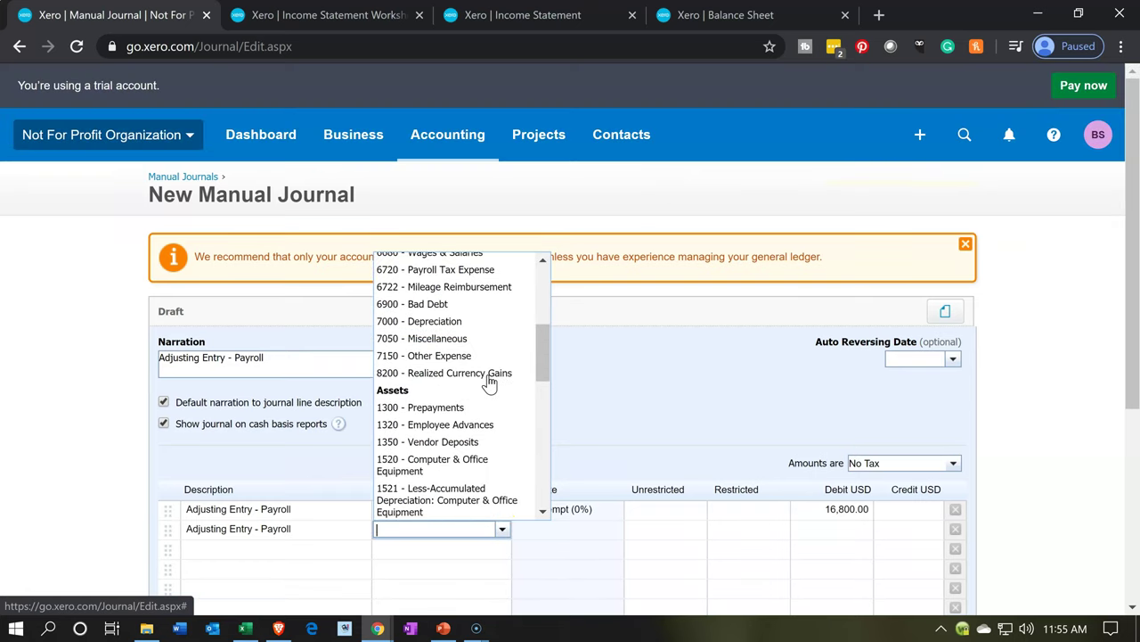
{"action": "scroll", "coordinate": [489, 383], "scroll_direction": "down", "scroll_amount": 4}
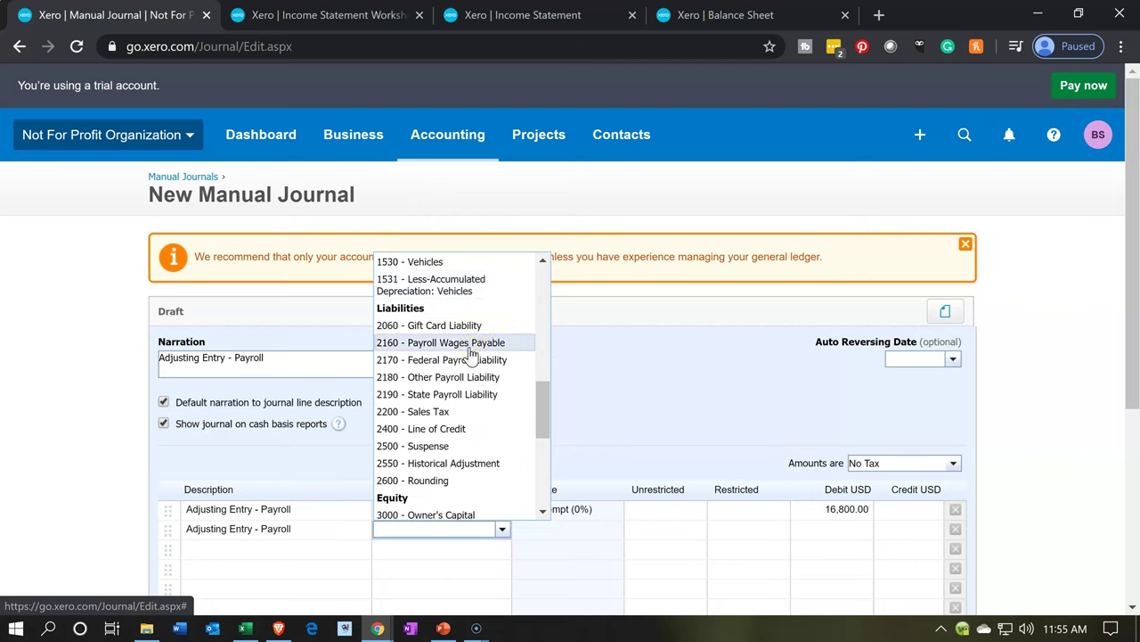
{"action": "left_click", "coordinate": [471, 351]}
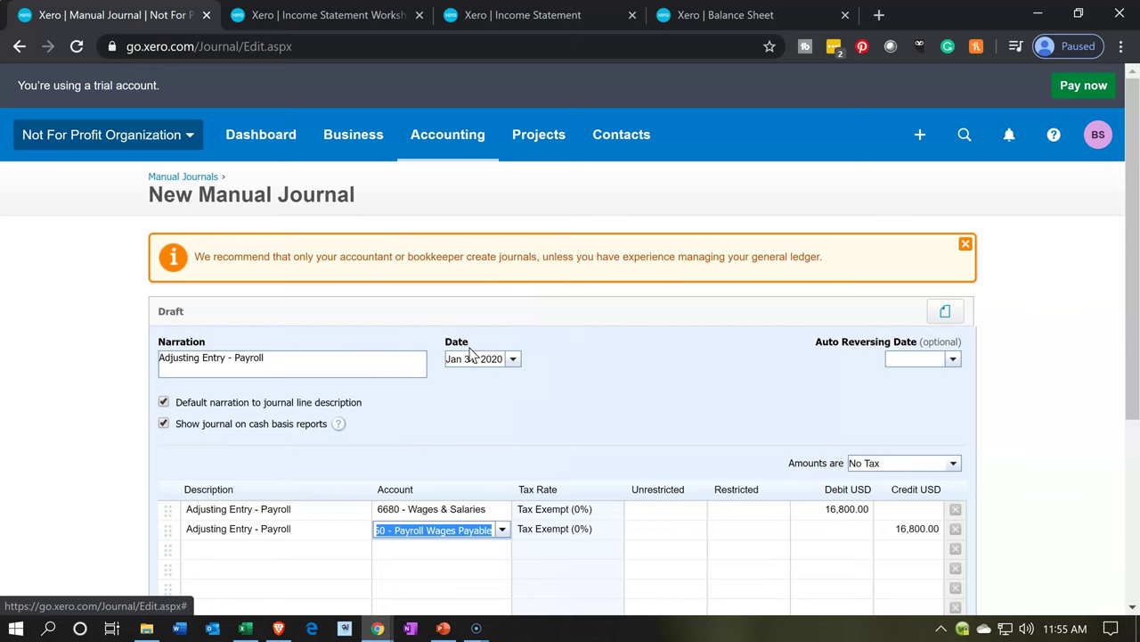
{"action": "key", "text": "Tab"}
{"action": "key", "text": "Tab"}
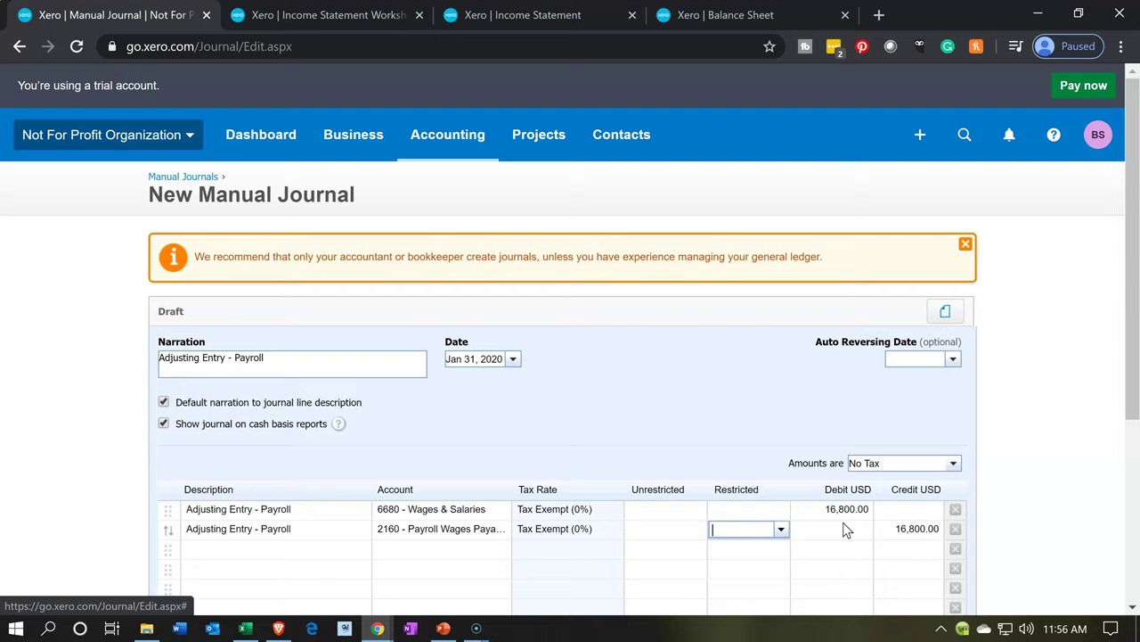
Post the balanced 16,800.00 Adjusting Entry - Payroll journal.
{"action": "scroll", "coordinate": [843, 527], "scroll_direction": "down", "scroll_amount": 1}
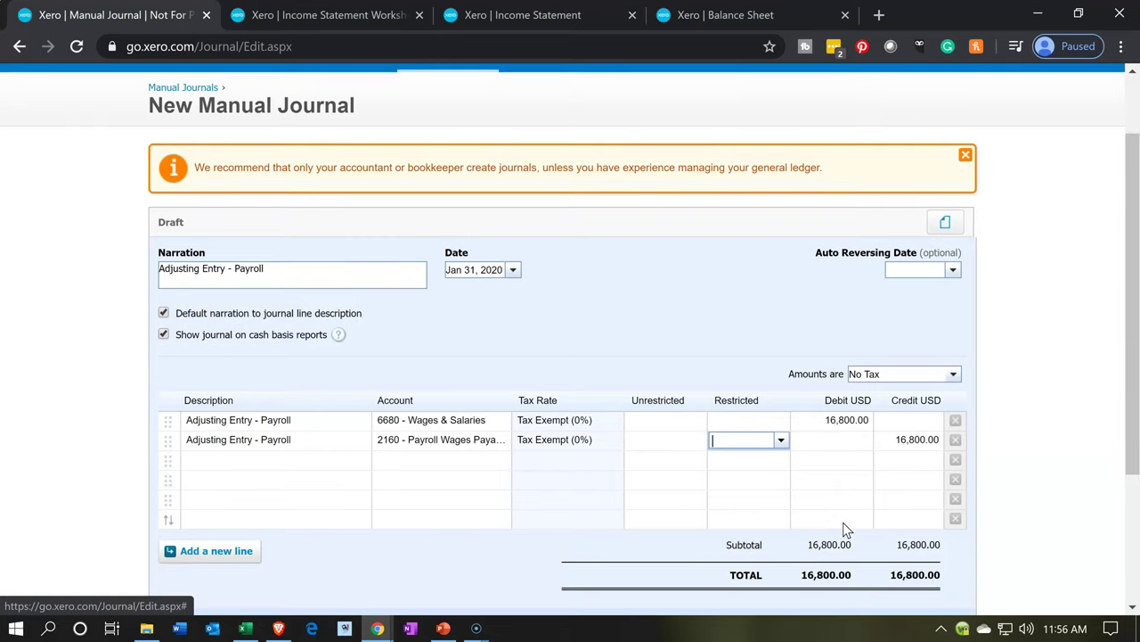
{"action": "scroll", "coordinate": [843, 522], "scroll_direction": "down", "scroll_amount": 1}
{"action": "left_click", "coordinate": [830, 546]}
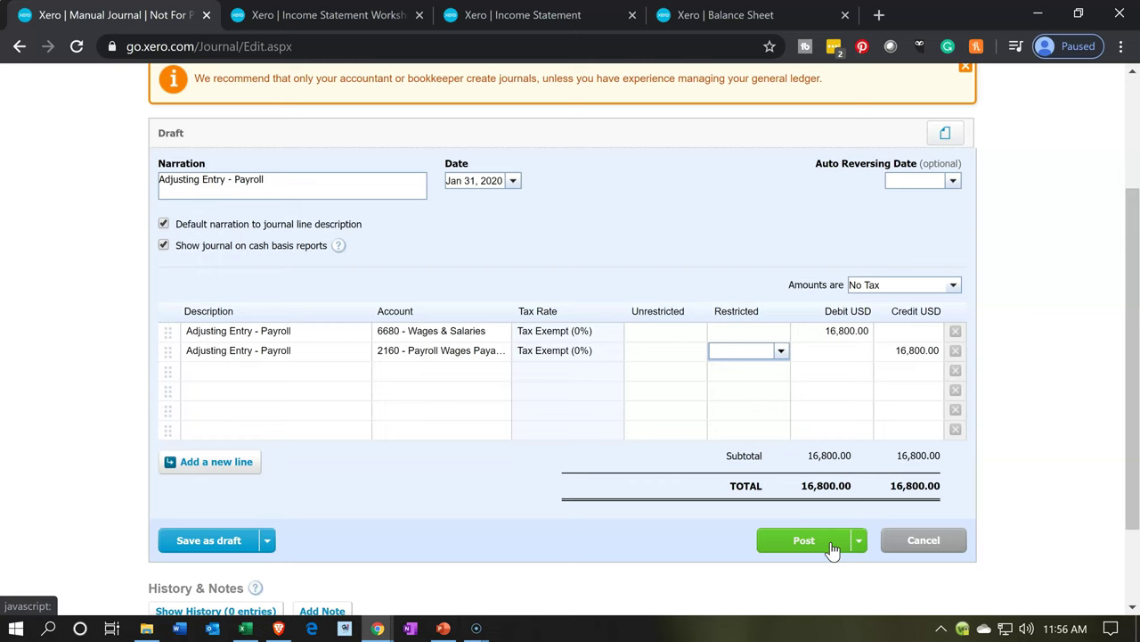
{"action": "left_click", "coordinate": [831, 545]}
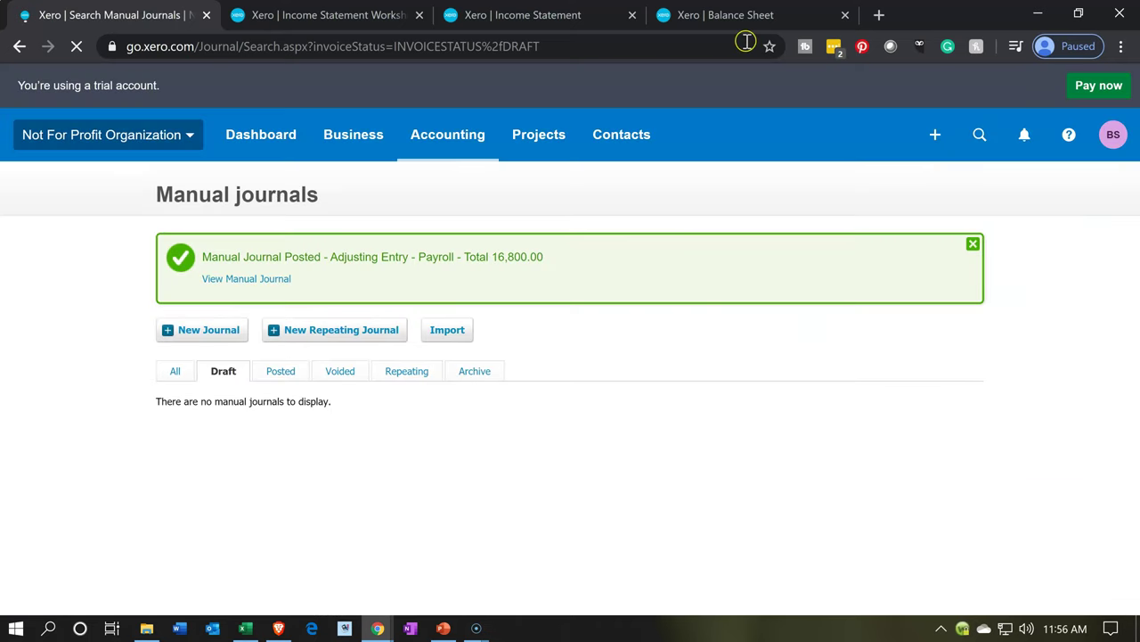
Update the January 31, 2020 Balance Sheet and scroll to Payroll Wages Payable 16,800.00.
{"action": "left_click", "coordinate": [759, 15]}
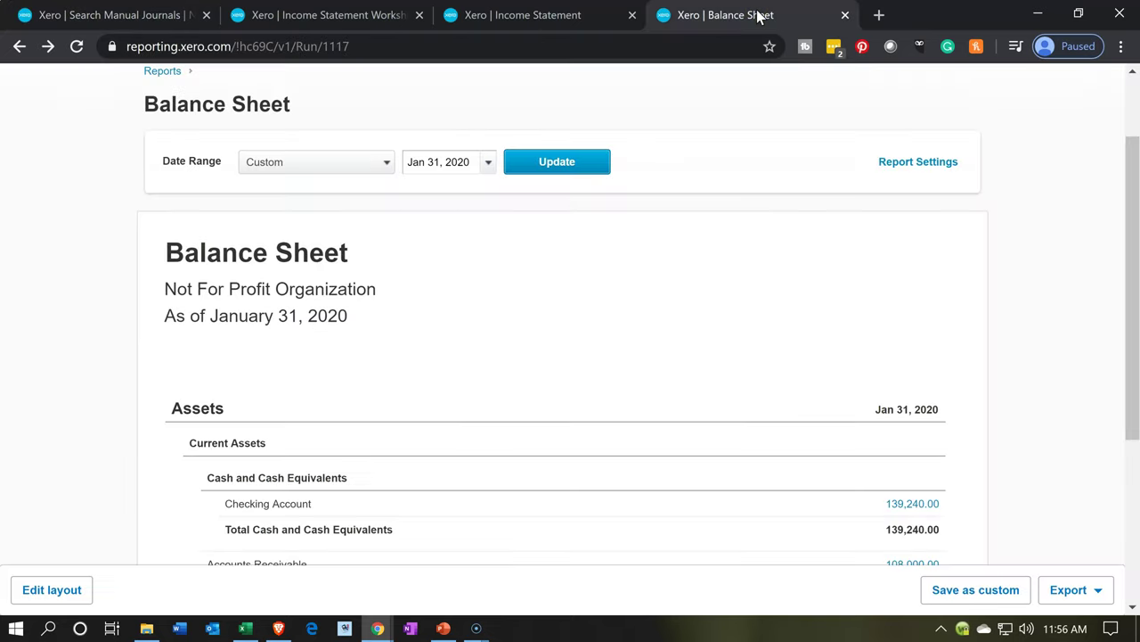
{"action": "left_click", "coordinate": [575, 162]}
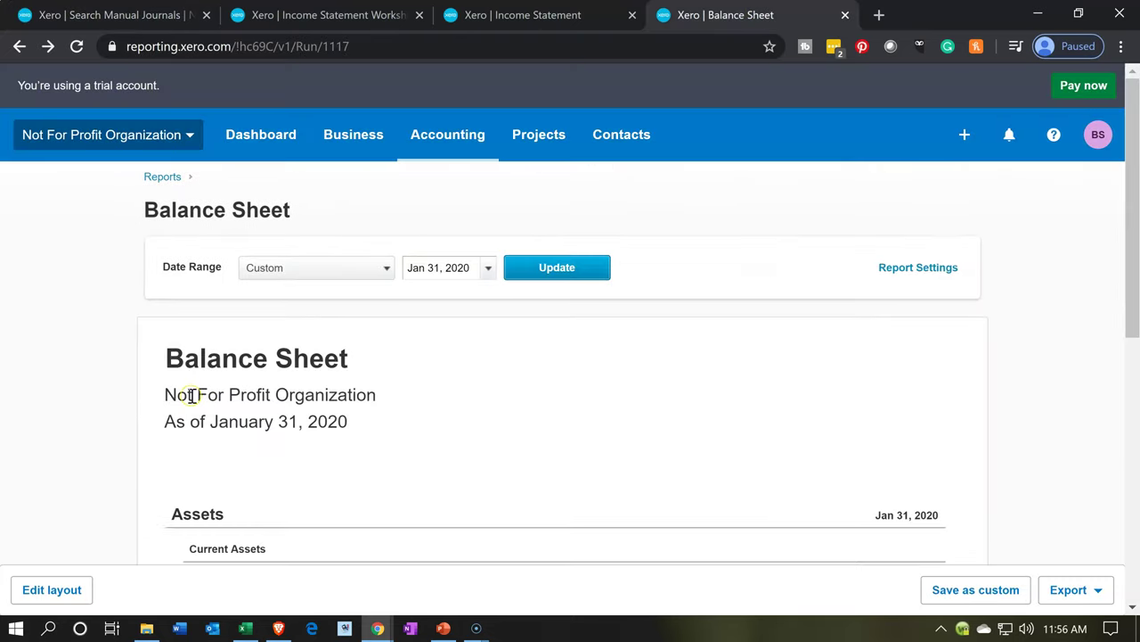
{"action": "key", "text": "ctrl+plus"}
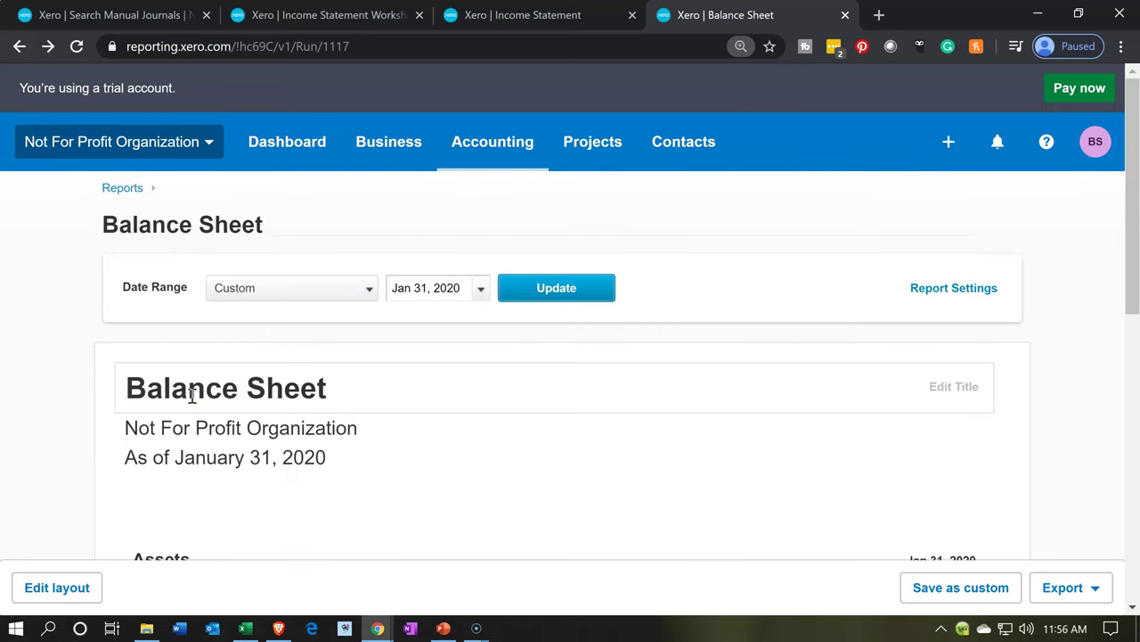
{"action": "key", "text": "ctrl+plus"}
{"action": "scroll", "coordinate": [190, 402], "scroll_direction": "down", "scroll_amount": 4}
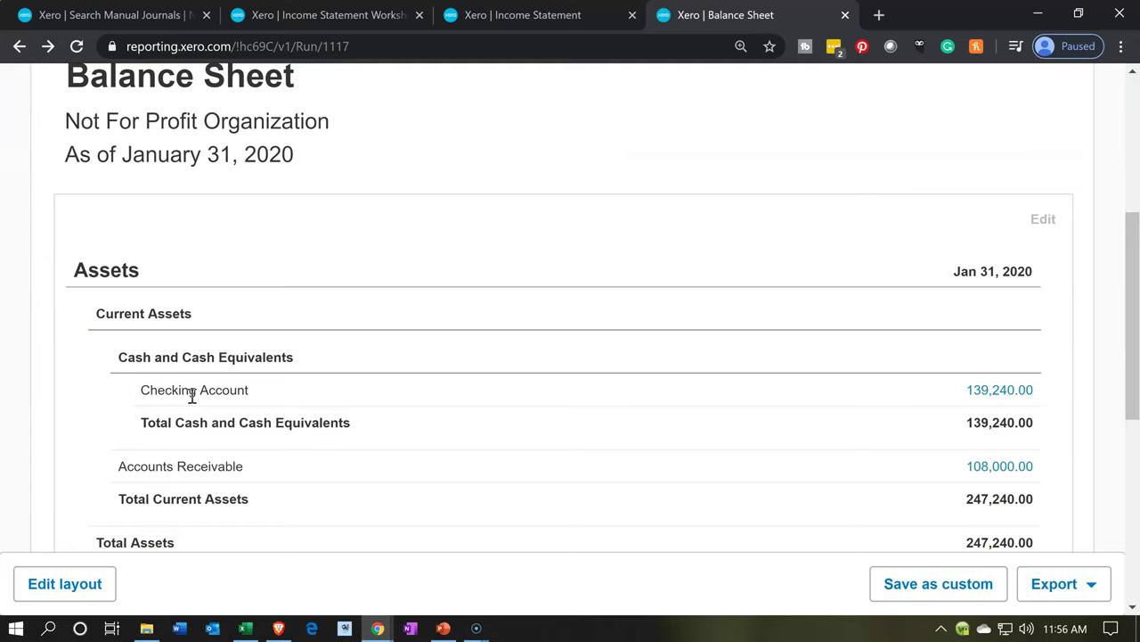
{"action": "scroll", "coordinate": [189, 403], "scroll_direction": "down", "scroll_amount": 3}
{"action": "scroll", "coordinate": [190, 403], "scroll_direction": "down", "scroll_amount": 1}
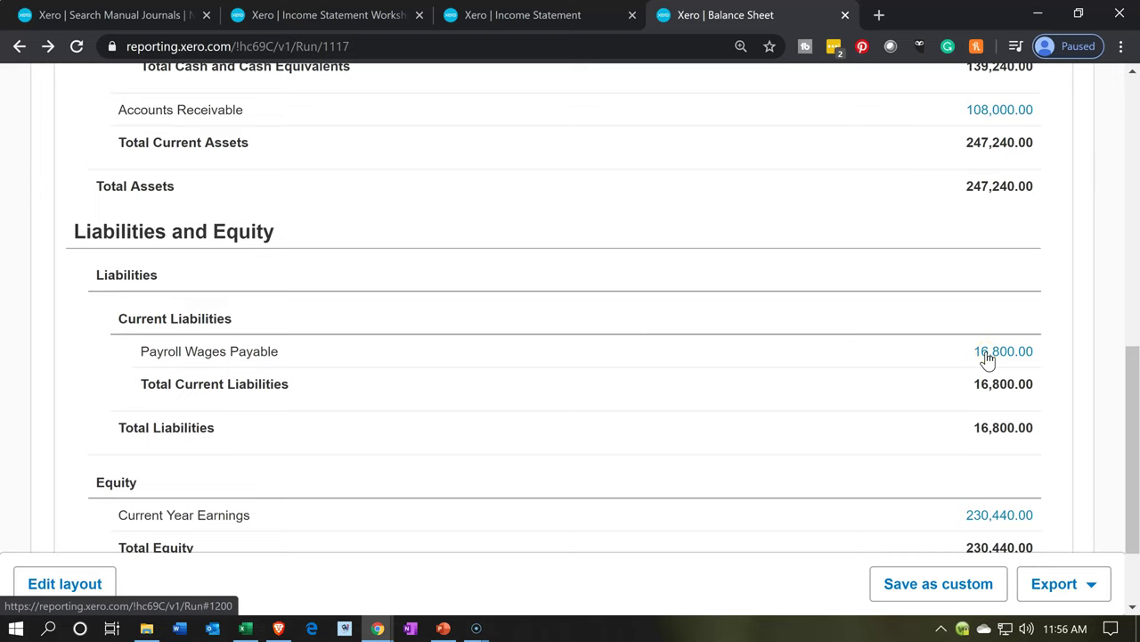
{"action": "scroll", "coordinate": [987, 358], "scroll_direction": "down", "scroll_amount": 1}
{"action": "scroll", "coordinate": [980, 364], "scroll_direction": "down", "scroll_amount": 1}
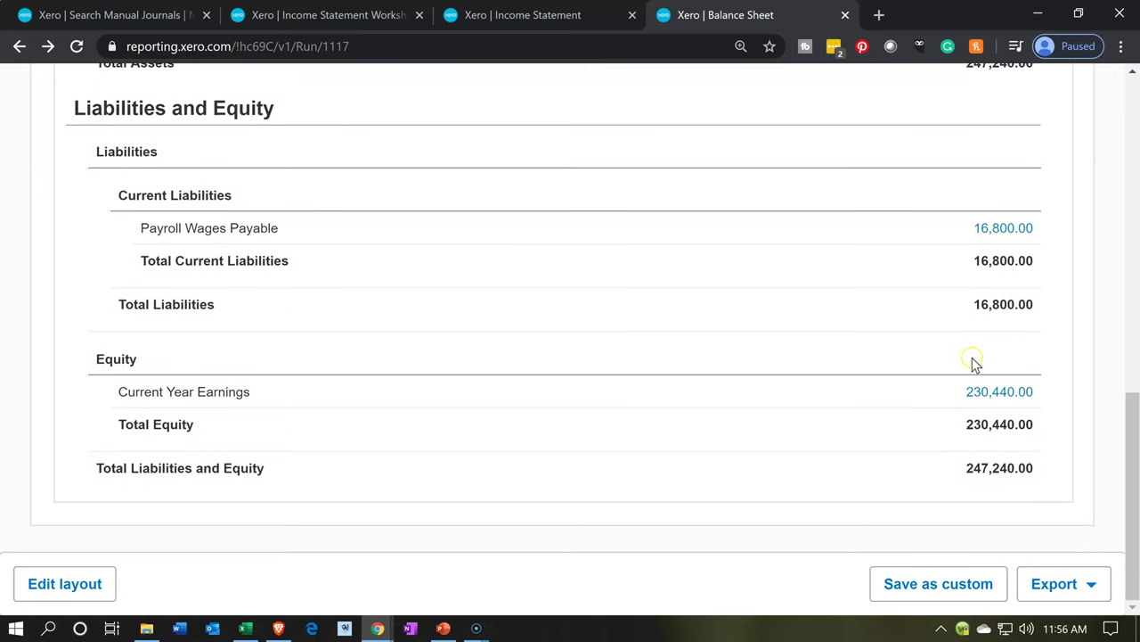
Update the Income Statement so Wages & Salaries reads 226,260.00.
{"action": "left_click", "coordinate": [560, 16]}
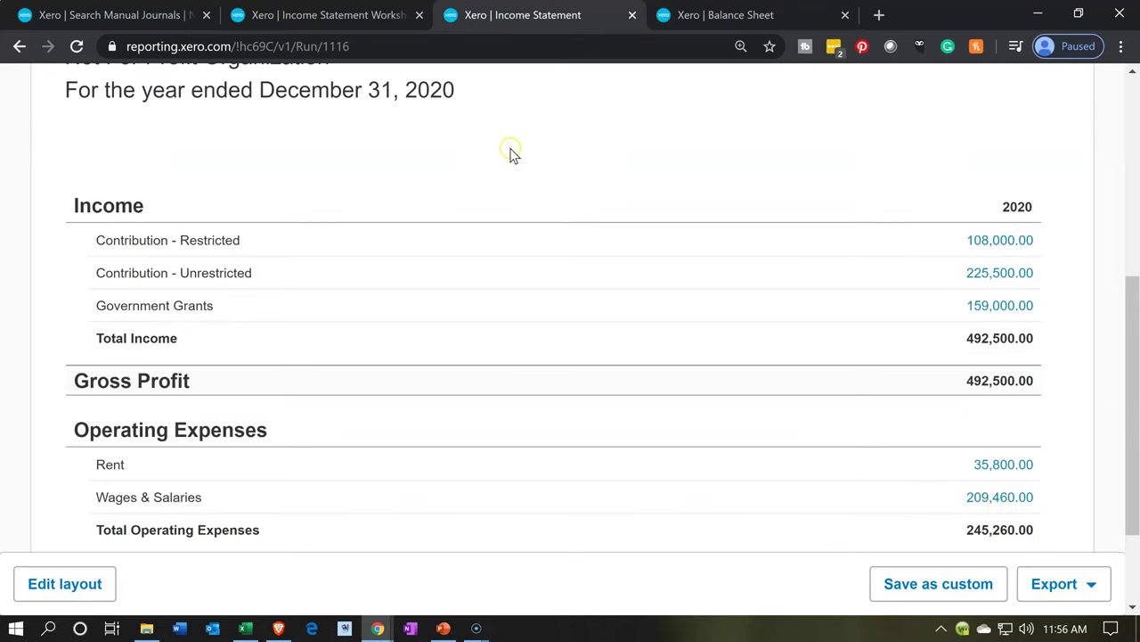
{"action": "scroll", "coordinate": [535, 321], "scroll_direction": "up", "scroll_amount": 4}
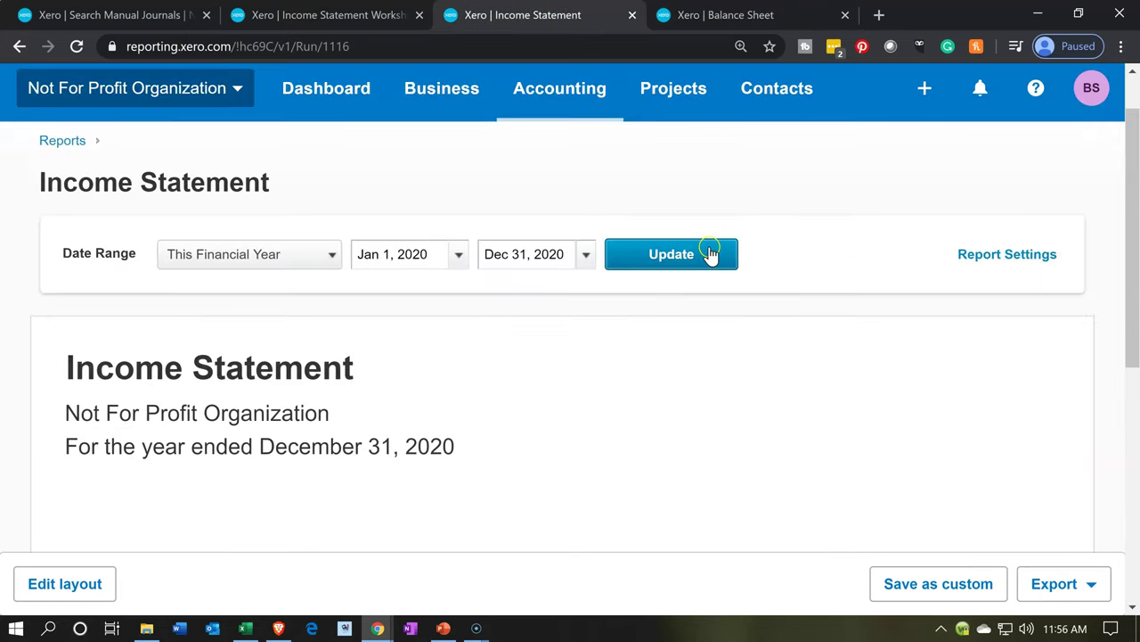
{"action": "left_click", "coordinate": [710, 254]}
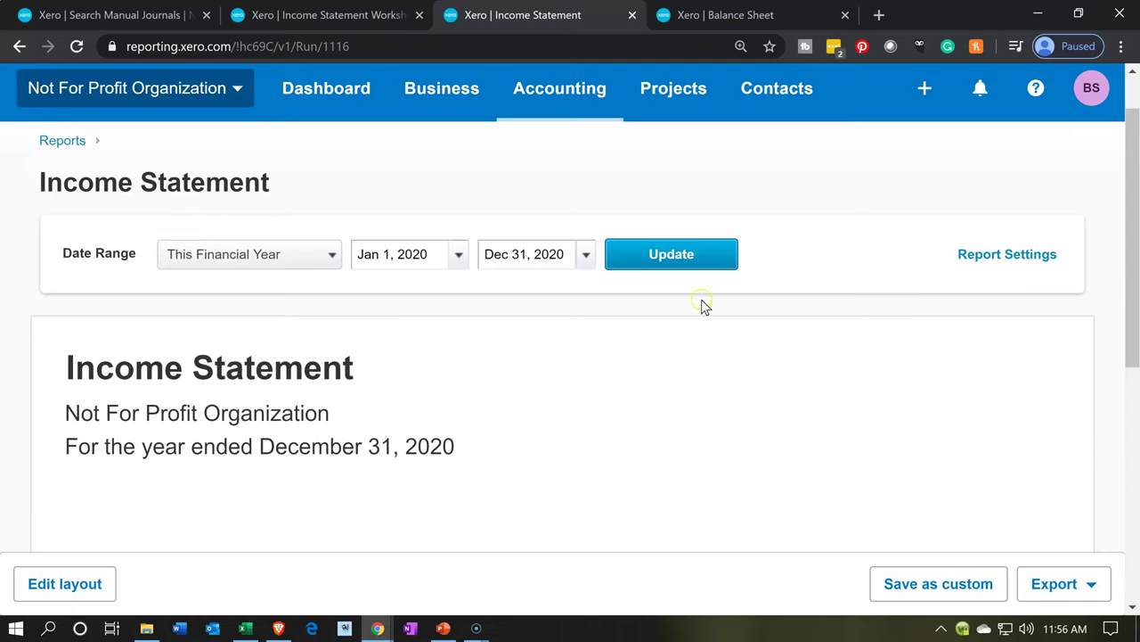
{"action": "scroll", "coordinate": [701, 303], "scroll_direction": "down", "scroll_amount": 5}
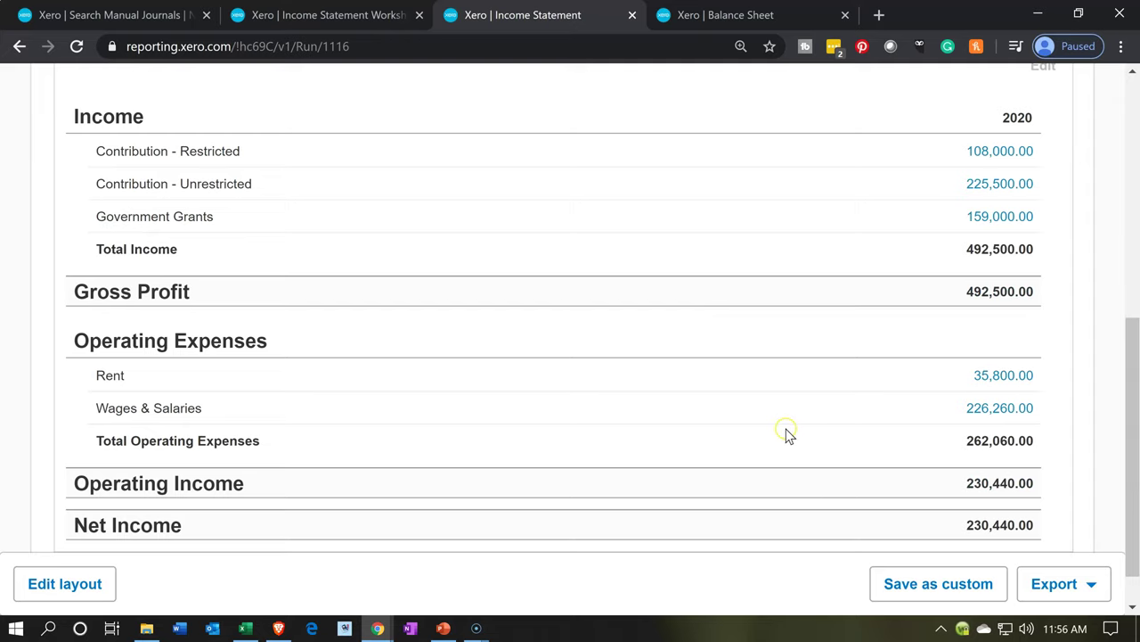
Review the Wages & Salaries transactions, including the 16,800.00 journal, then go back.
{"action": "left_click", "coordinate": [979, 412]}
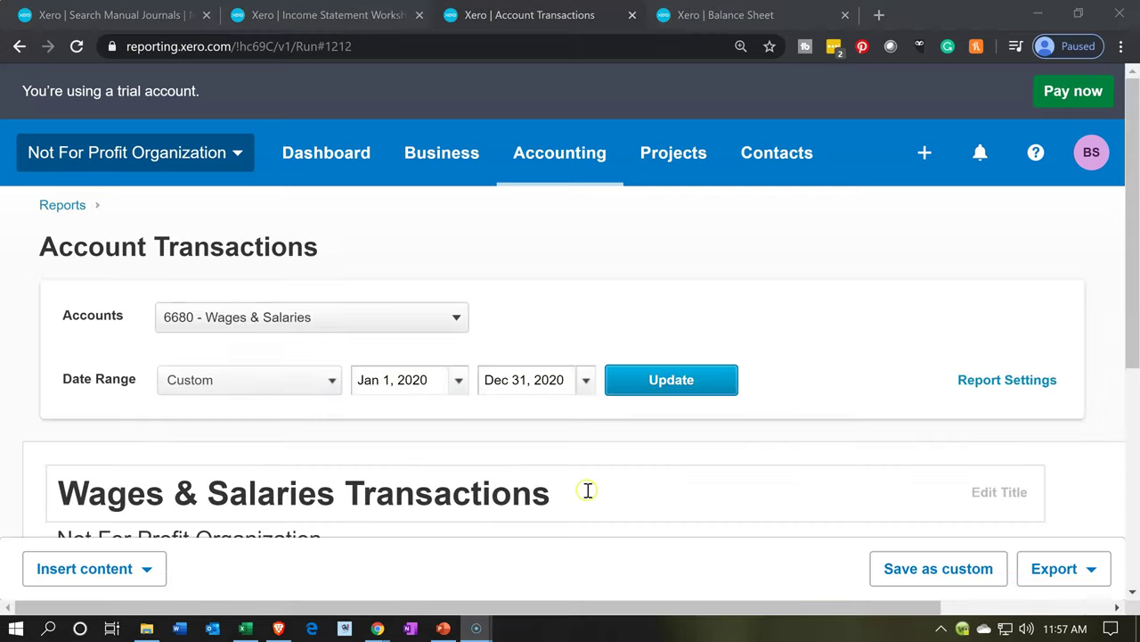
{"action": "scroll", "coordinate": [586, 489], "scroll_direction": "down", "scroll_amount": 2}
{"action": "scroll", "coordinate": [588, 490], "scroll_direction": "down", "scroll_amount": 3}
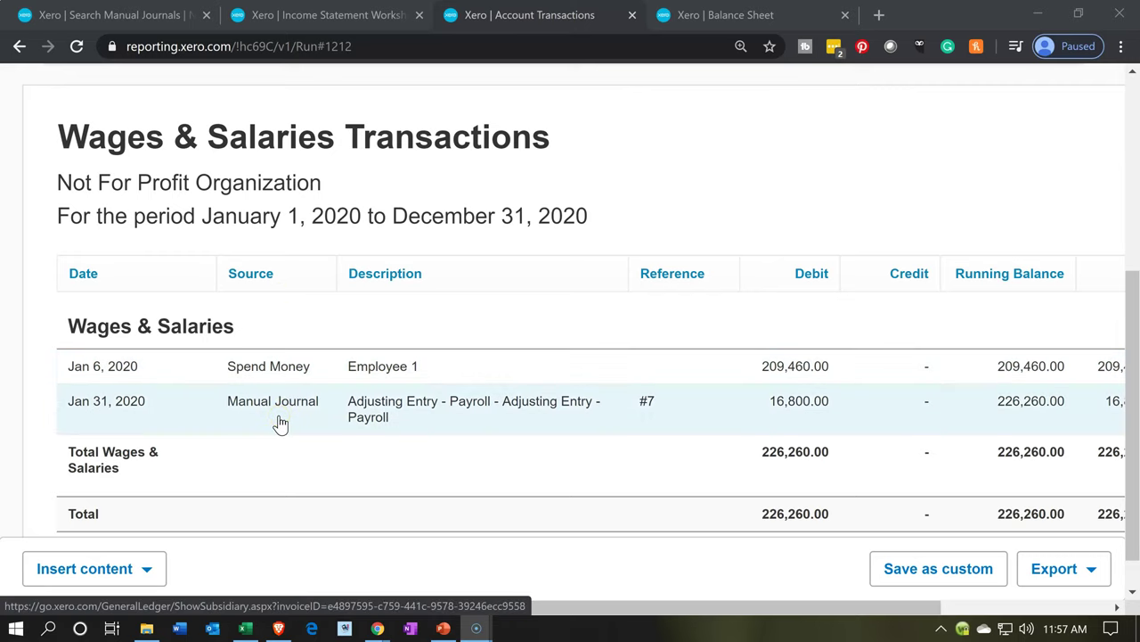
{"action": "scroll", "coordinate": [280, 422], "scroll_direction": "up", "scroll_amount": 4}
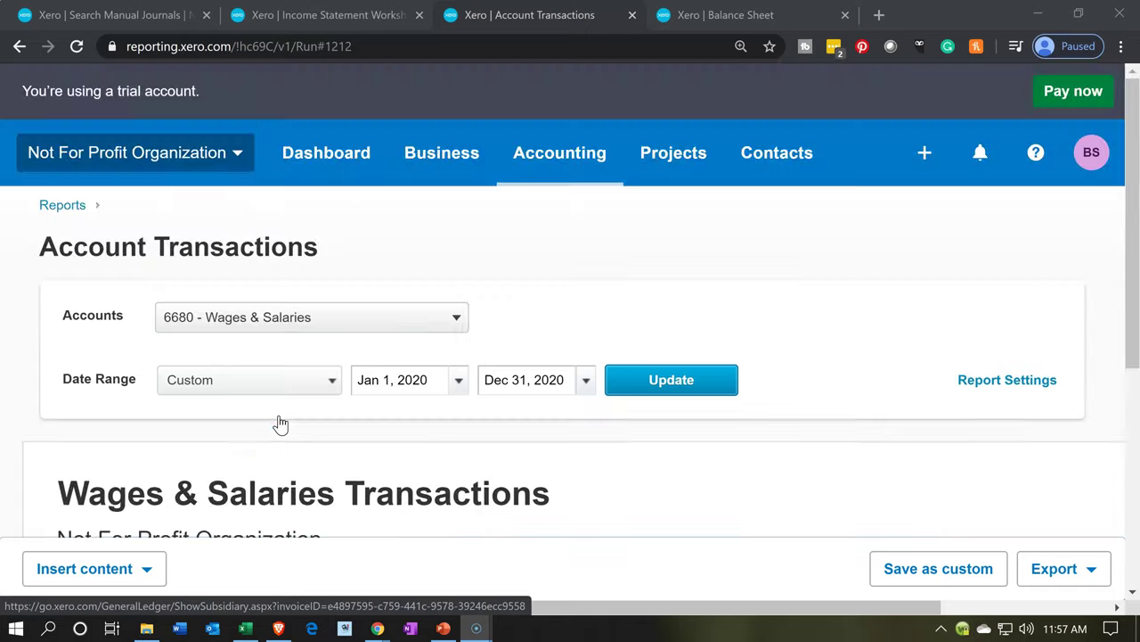
{"action": "left_click", "coordinate": [20, 49]}
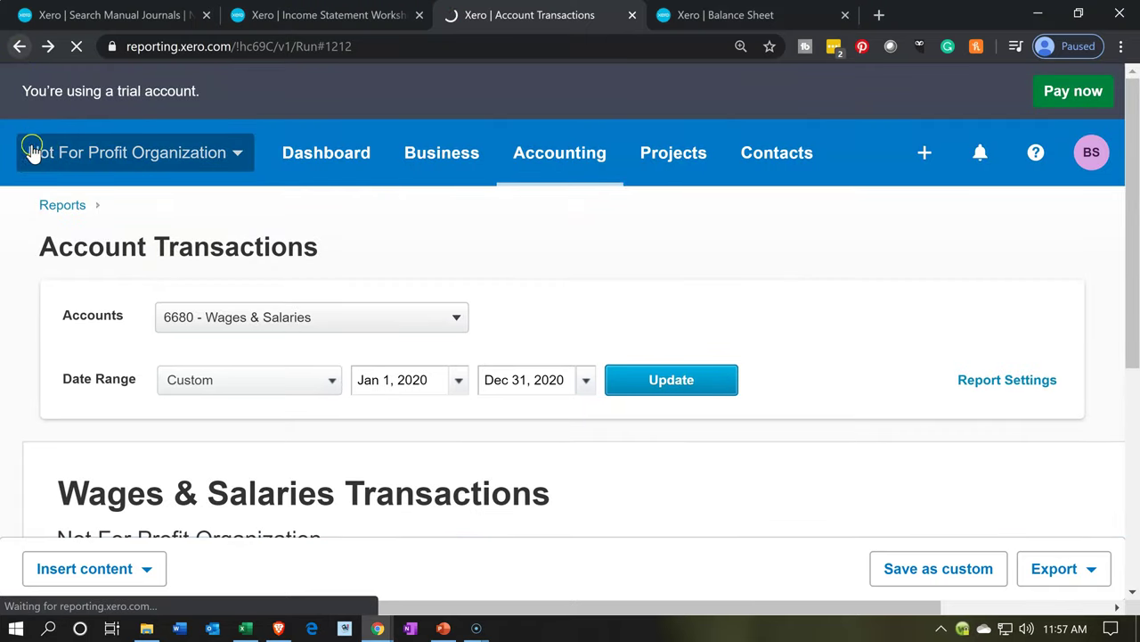
Update the Income Statement Worksheet and scroll to Operating Expenses showing Wages & Salaries 226,260.00.
{"action": "left_click", "coordinate": [311, 20]}
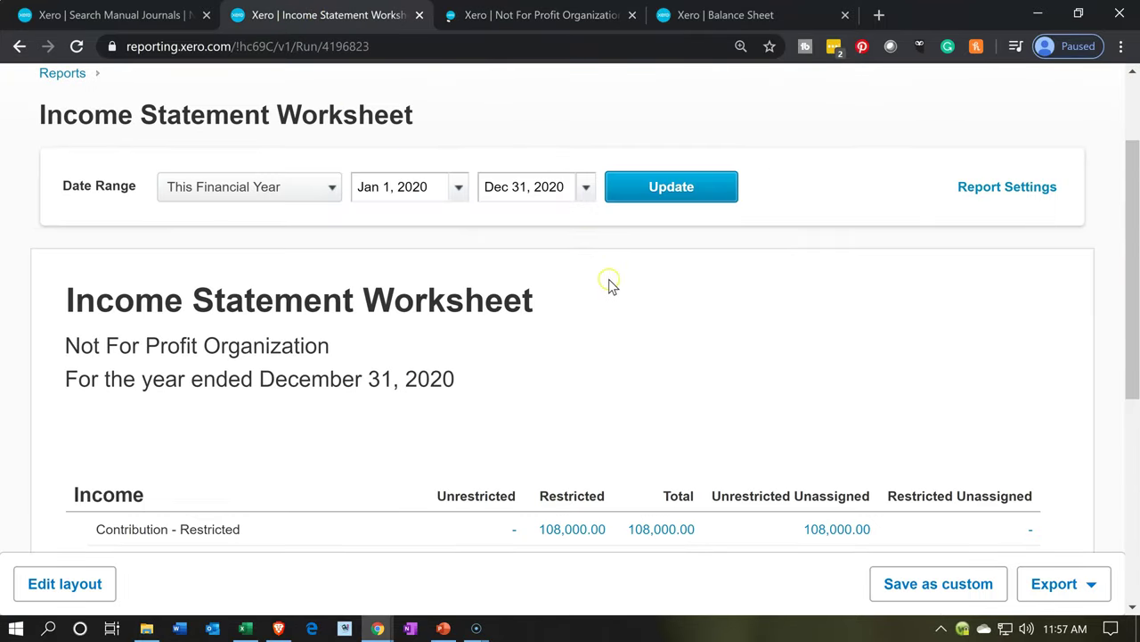
{"action": "left_click", "coordinate": [651, 198]}
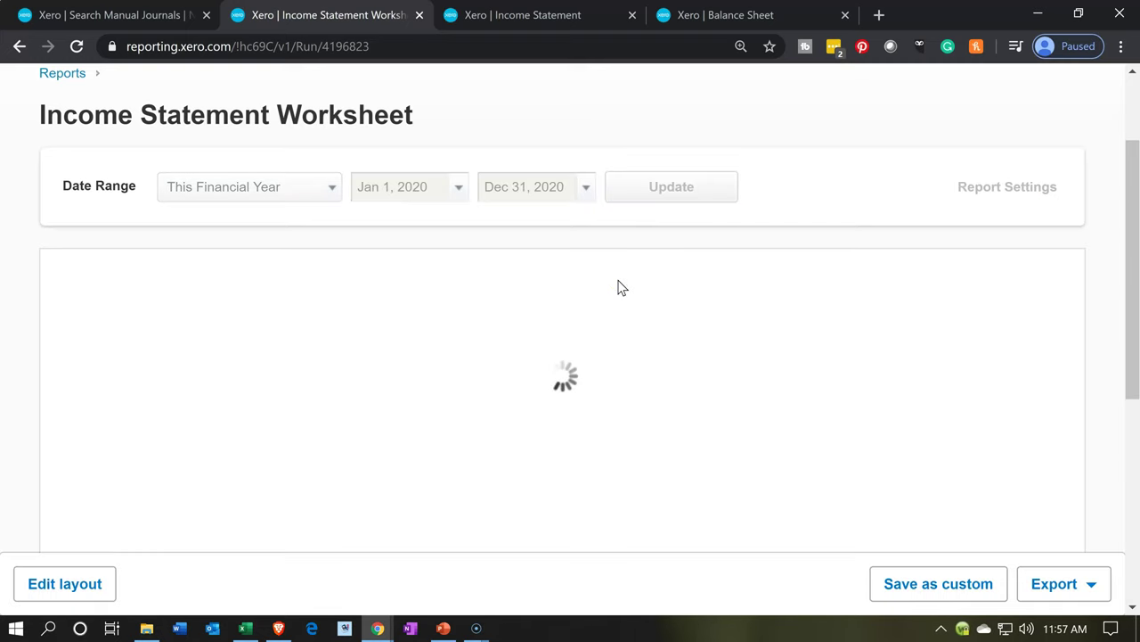
{"action": "scroll", "coordinate": [621, 287], "scroll_direction": "down", "scroll_amount": 2}
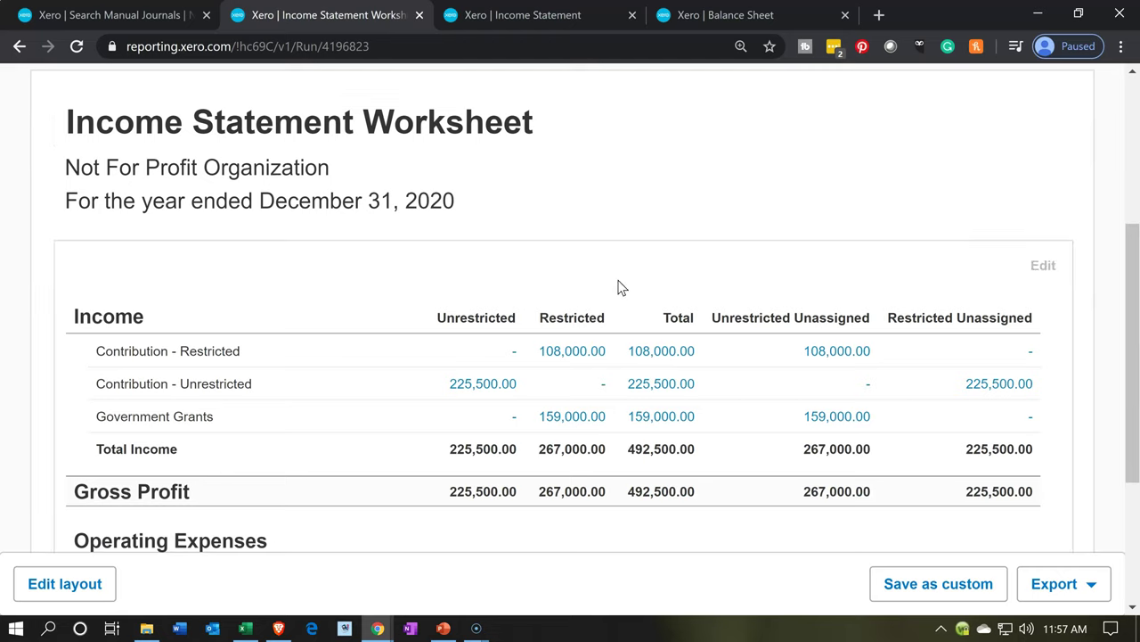
{"action": "scroll", "coordinate": [621, 287], "scroll_direction": "down", "scroll_amount": 2}
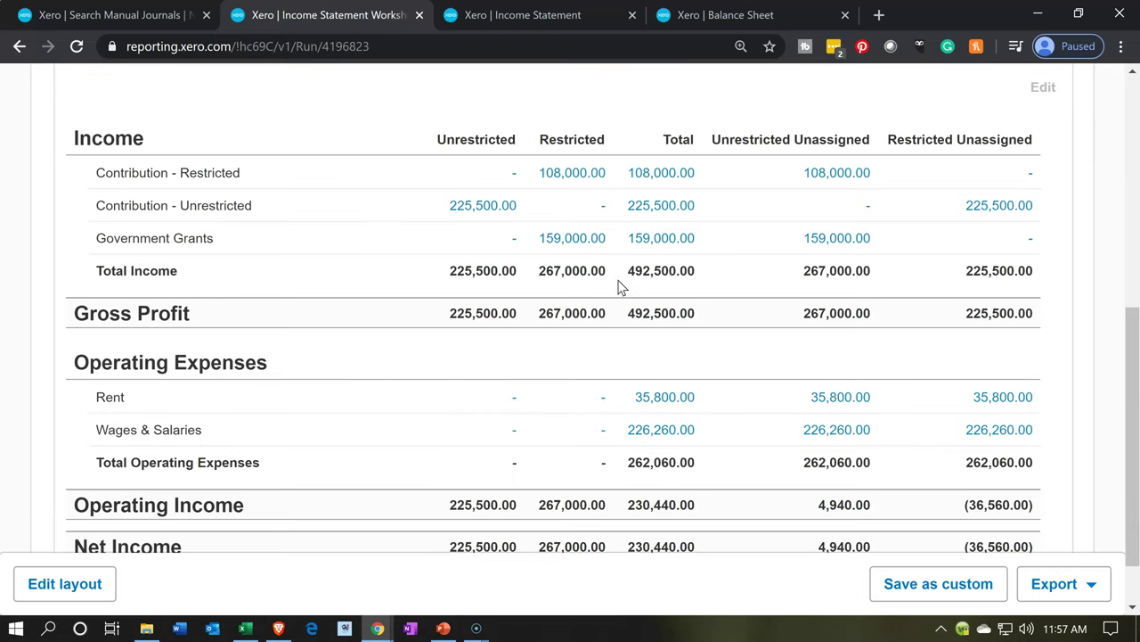
{"action": "left_click", "coordinate": [616, 412]}
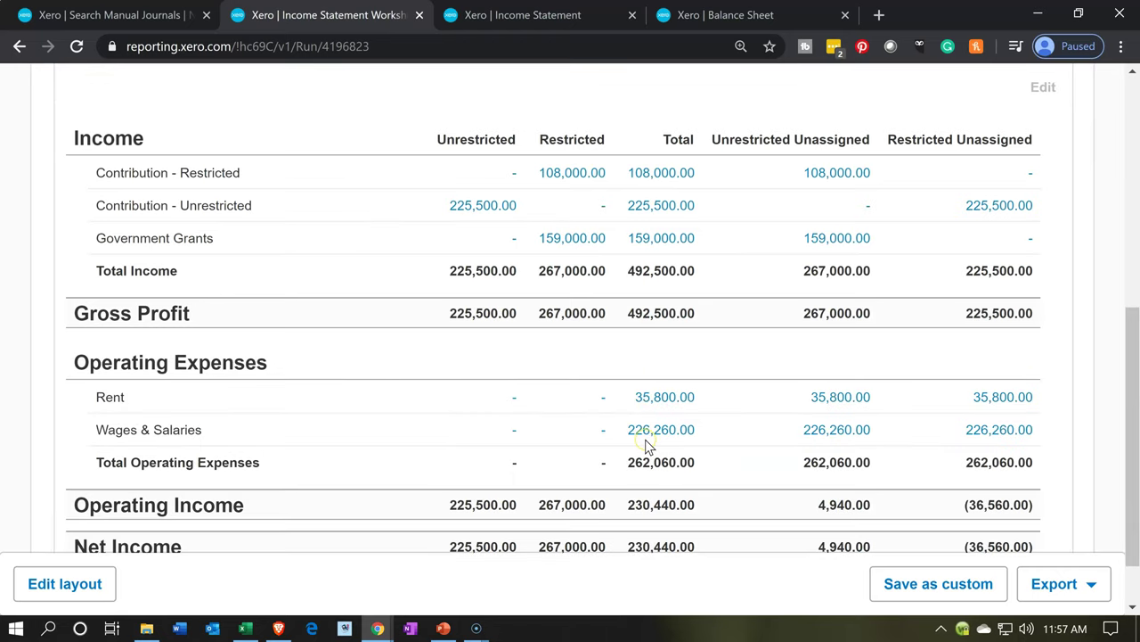